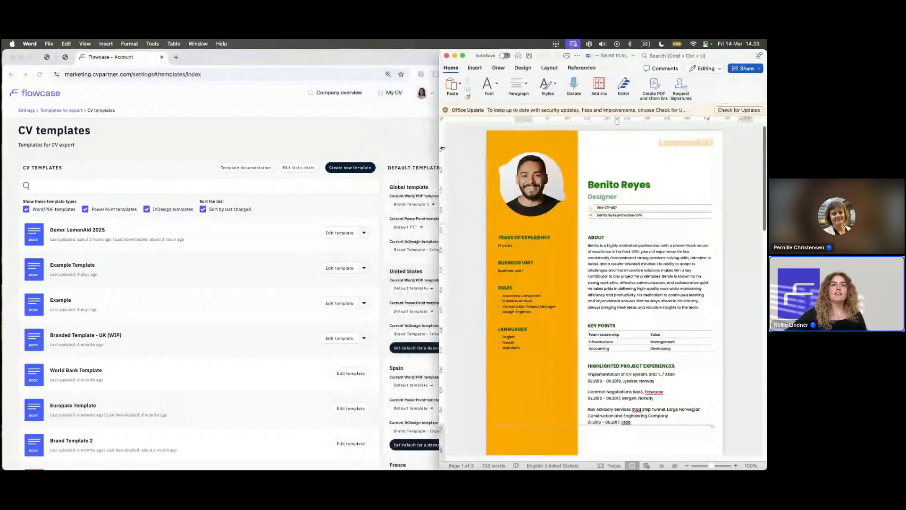
# Step: Create a new CV template of the WORD (new) type named "Webinar 2025 pt 2"
pyautogui.click(350, 168)
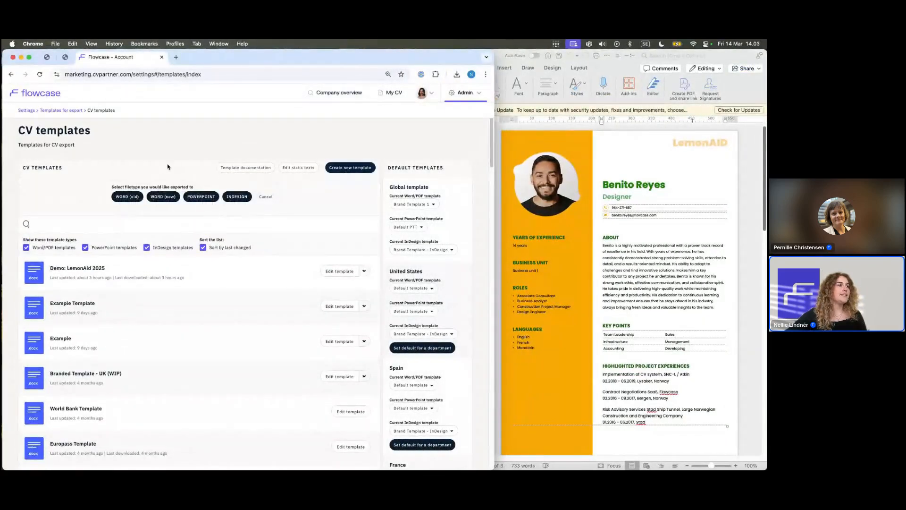
pyautogui.click(156, 197)
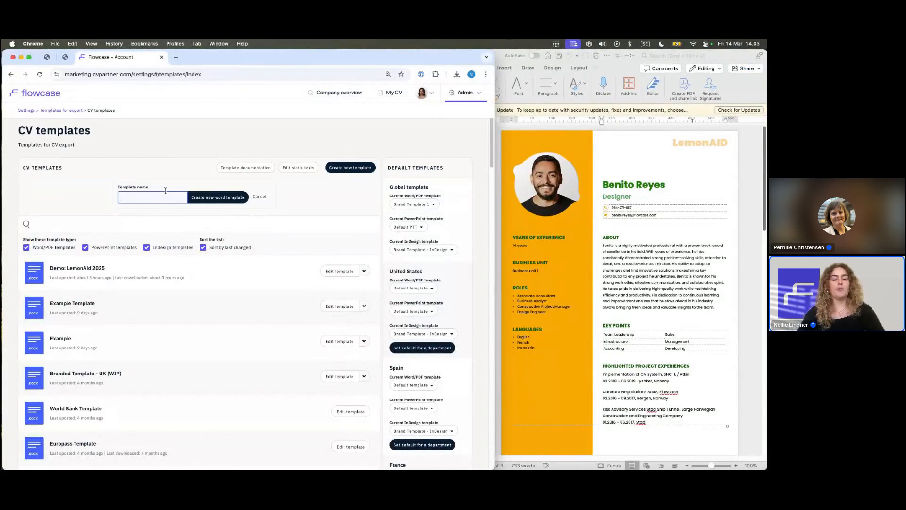
pyautogui.write('Webinar 2025 pl')
pyautogui.write(' 2')
pyautogui.press('Return')
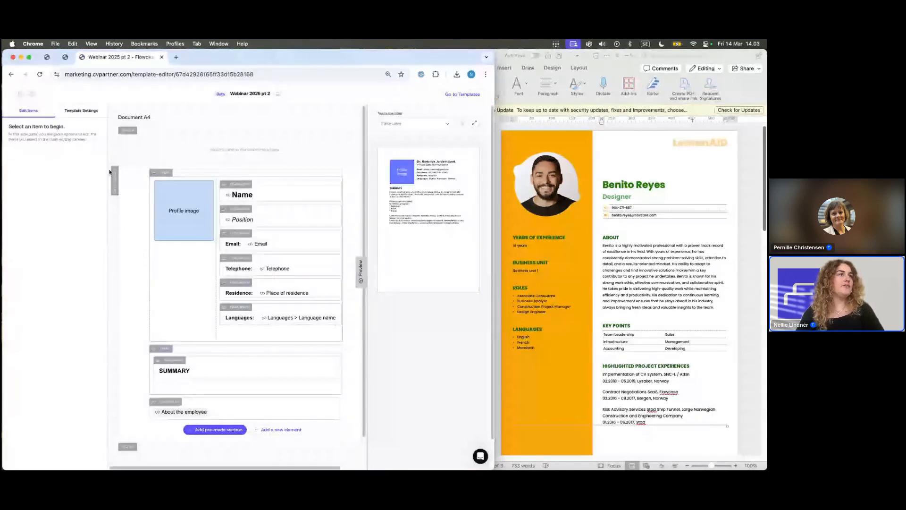
# Step: Delete the default profile table, SUMMARY block and About the employee paragraph from the template's layout block
pyautogui.click(172, 172)
pyautogui.press('BackSpace')
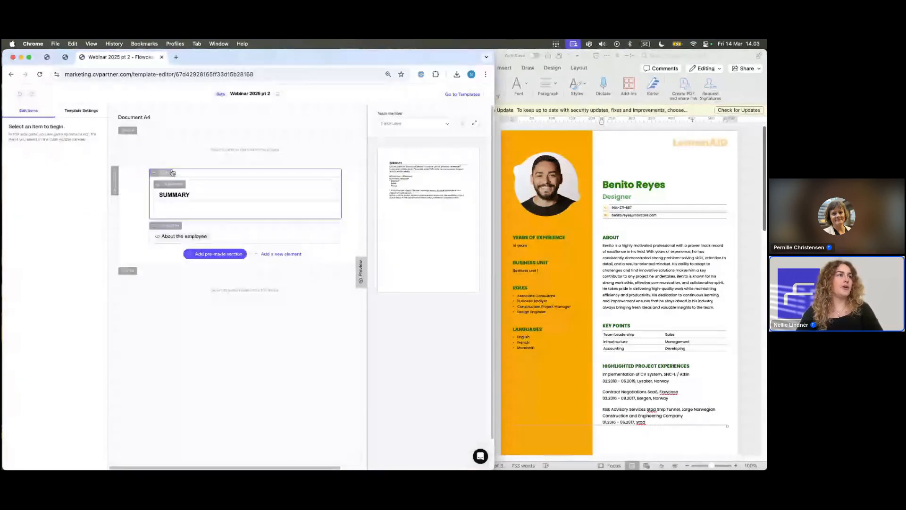
pyautogui.click(172, 172)
pyautogui.press('BackSpace')
pyautogui.click(173, 173)
pyautogui.press('BackSpace')
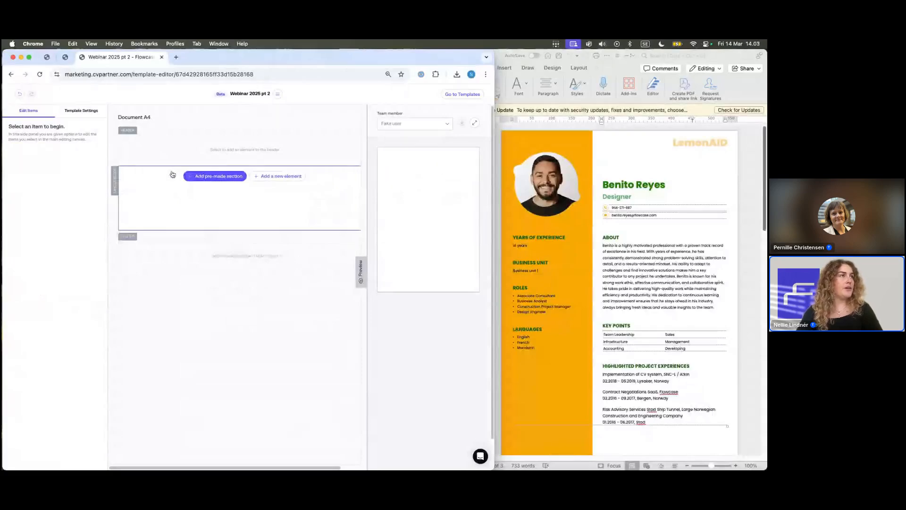
# Step: Switch to the sample CV in Word, widen its view and inspect the styles used for the name heading
pyautogui.click(512, 164)
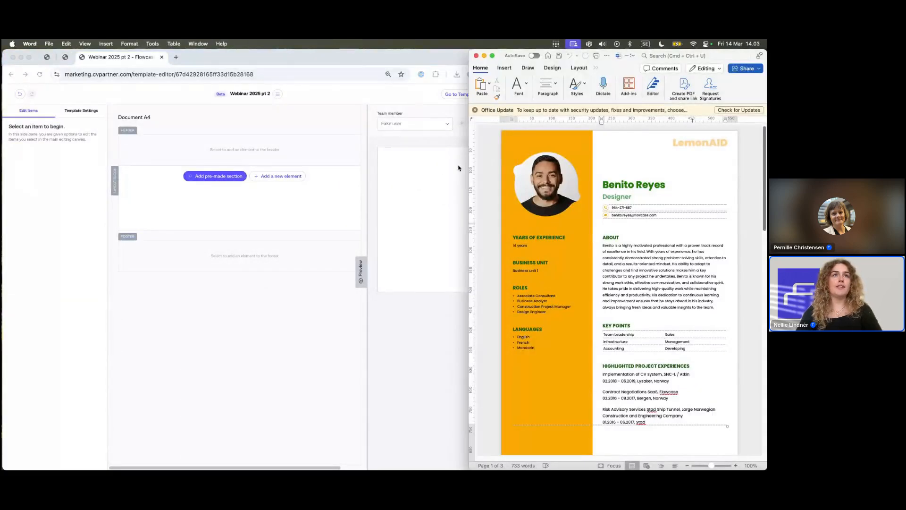
pyautogui.moveTo(468, 168); pyautogui.dragTo(78, 169)
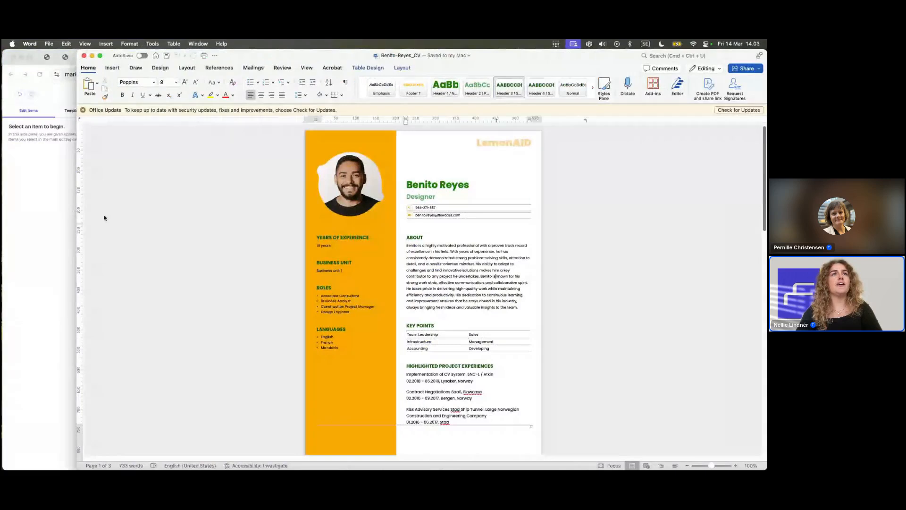
pyautogui.click(429, 190)
pyautogui.doubleClick(406, 186)
pyautogui.doubleClick(411, 186)
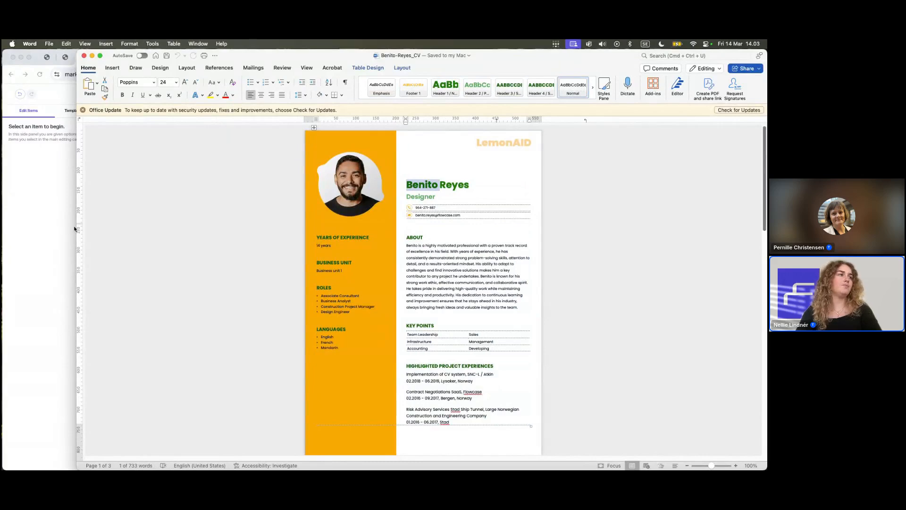
pyautogui.moveTo(75, 228); pyautogui.dragTo(379, 229)
pyautogui.click(284, 137)
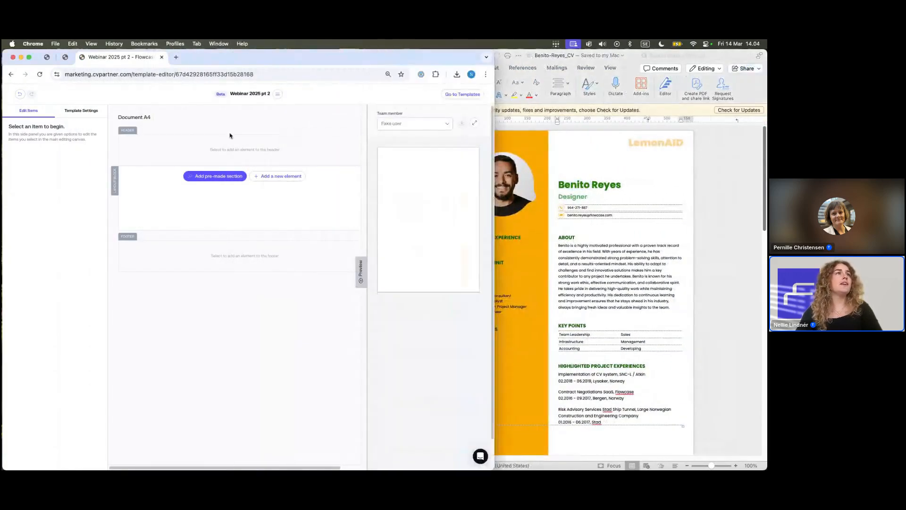
# Step: Import the styles from the sample CV .docx in the Webinar Graphics folder into the Flowcase template
pyautogui.click(278, 94)
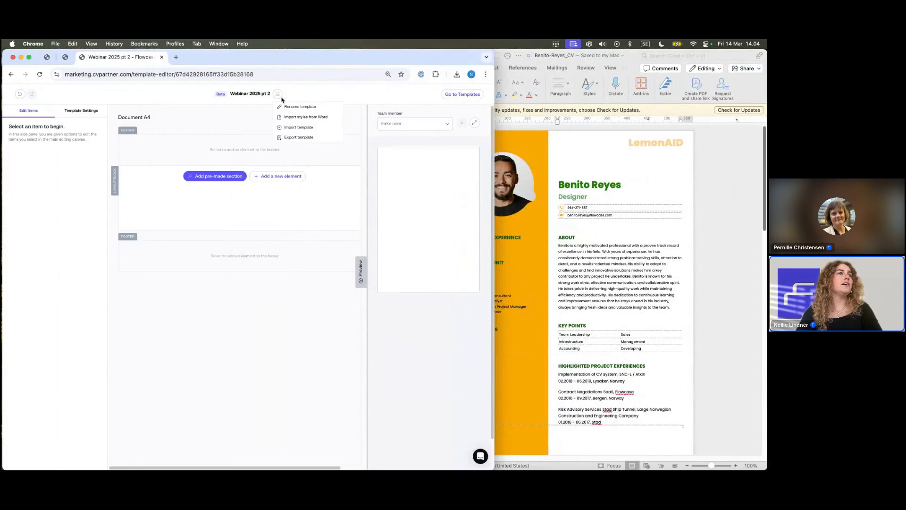
pyautogui.click(293, 117)
pyautogui.hotkey('ctrl', 'Up')
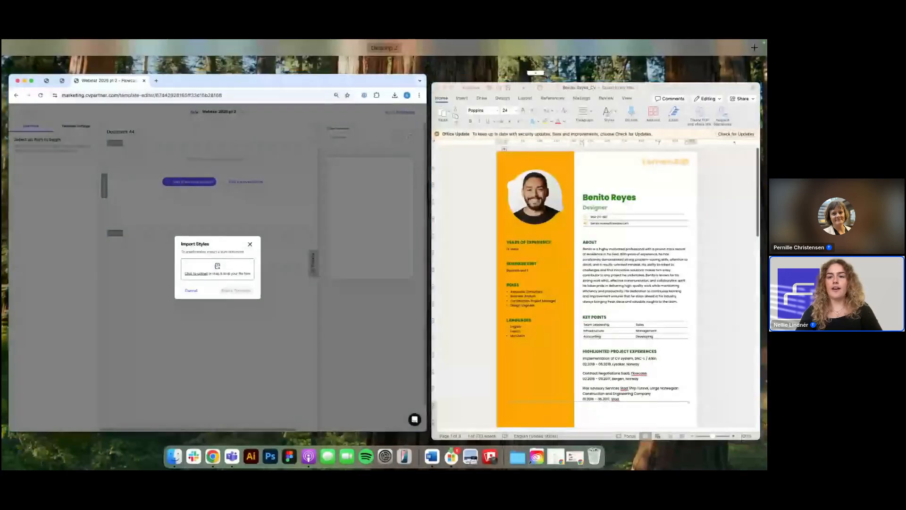
pyautogui.hotkey('ctrl', 'Up')
pyautogui.moveTo(460, 467); pyautogui.dragTo(515, 192)
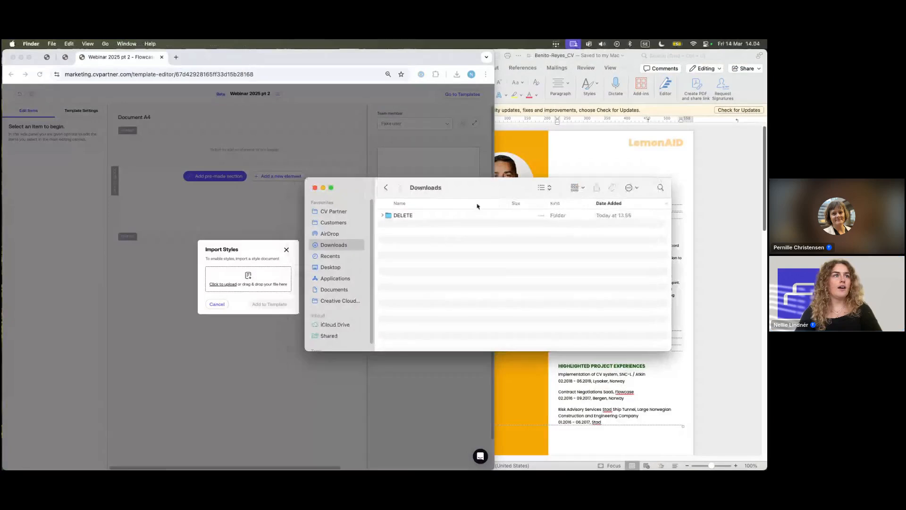
pyautogui.click(330, 267)
pyautogui.doubleClick(399, 223)
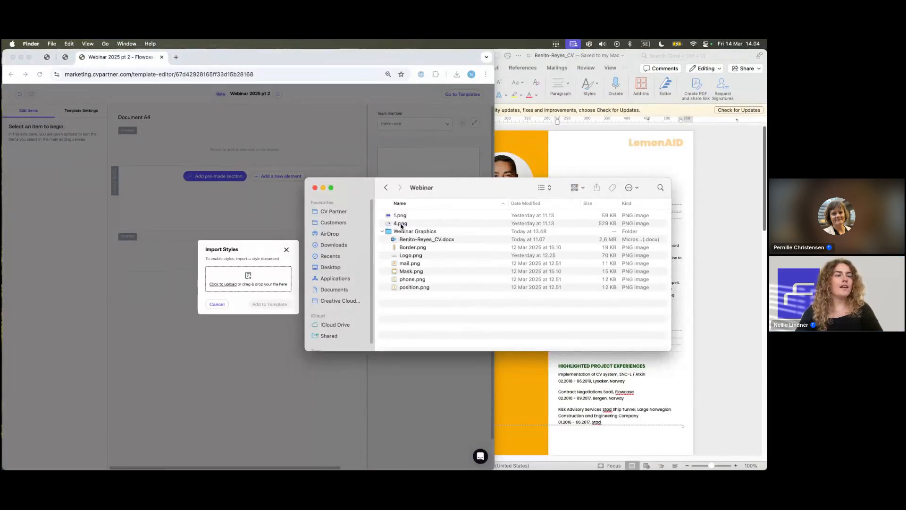
pyautogui.click(451, 240)
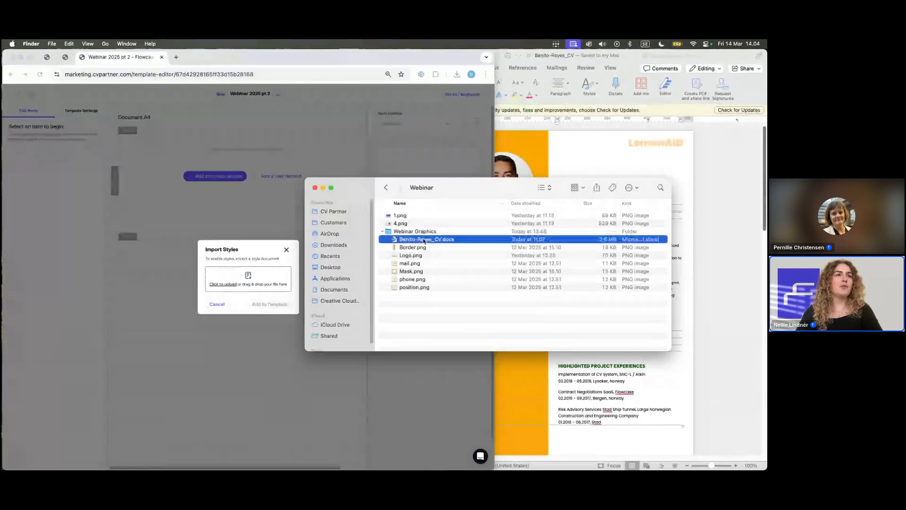
pyautogui.moveTo(441, 243); pyautogui.dragTo(245, 276)
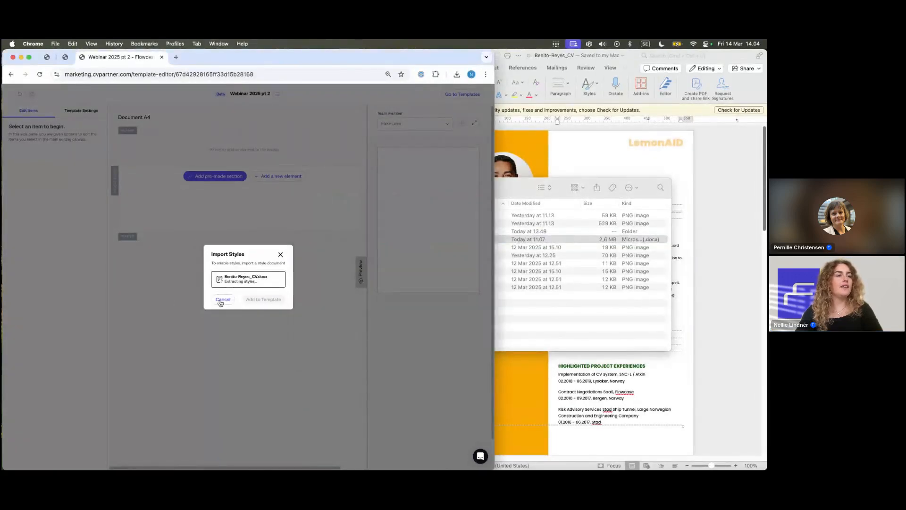
pyautogui.click(264, 310)
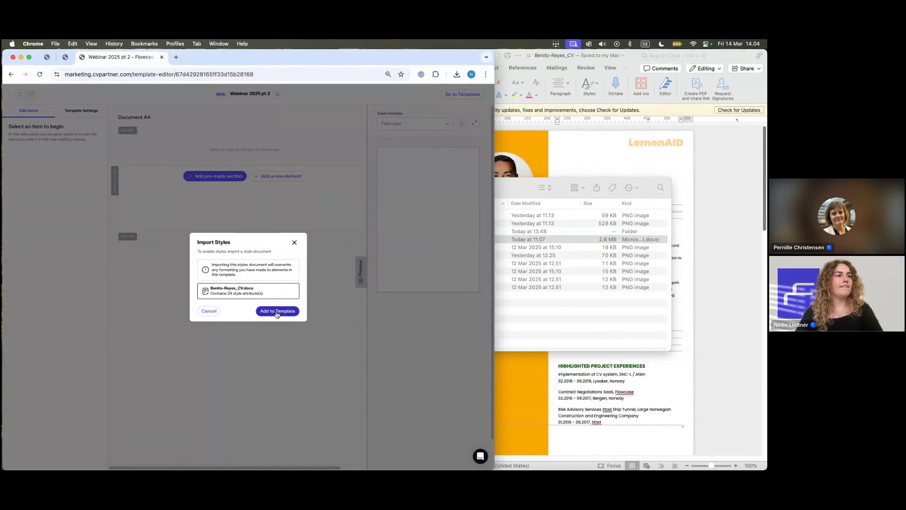
pyautogui.moveTo(513, 187); pyautogui.dragTo(642, 469)
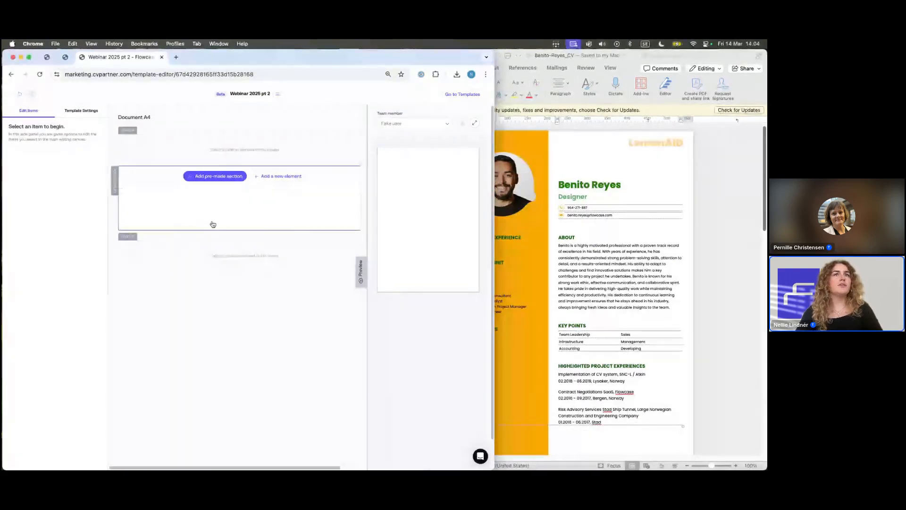
# Step: Add a dynamic text element for the CV field Name and apply the Header 1 / Name style to its paragraph
pyautogui.click(264, 176)
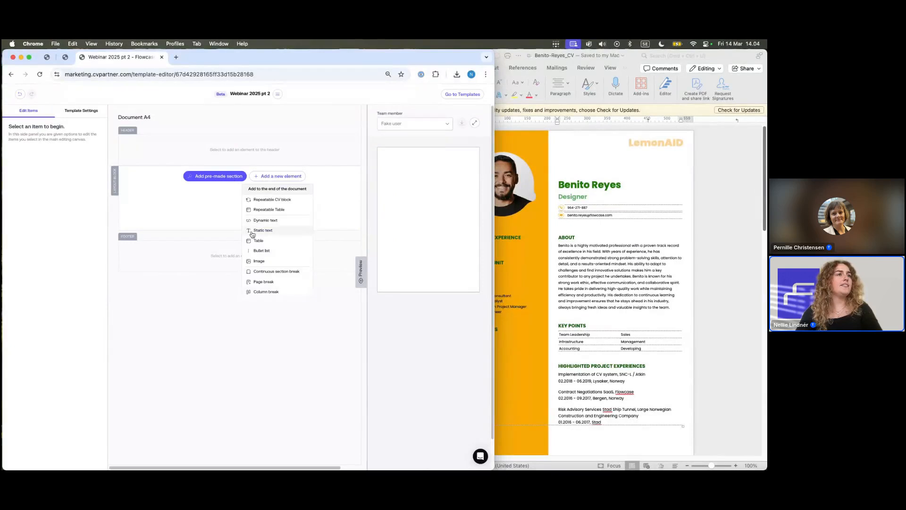
pyautogui.click(260, 220)
pyautogui.click(44, 189)
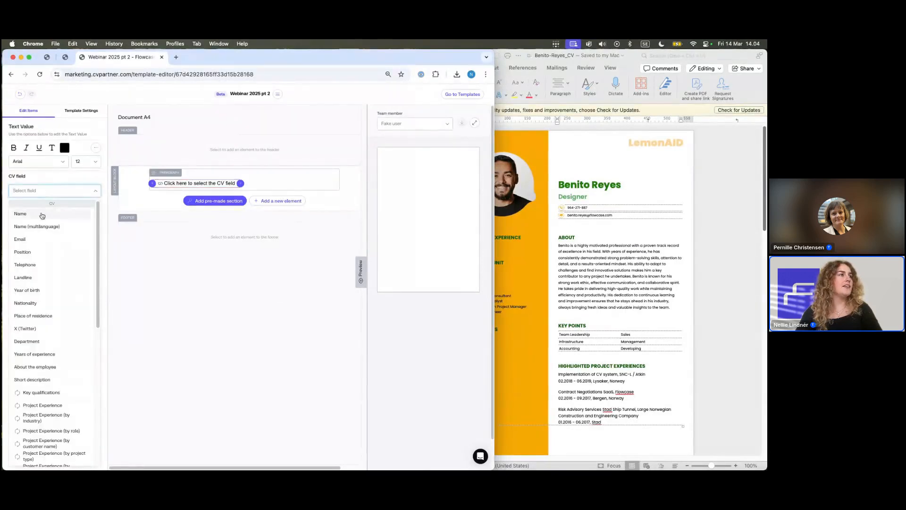
pyautogui.click(42, 213)
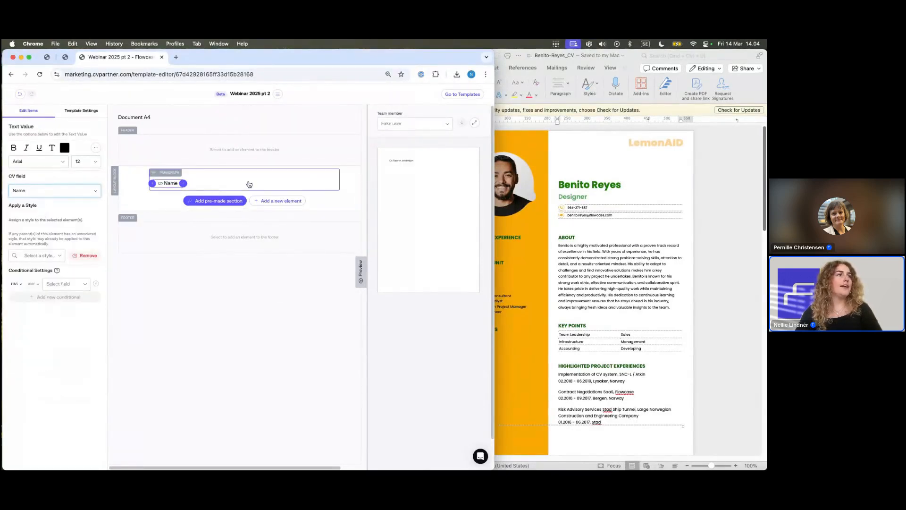
pyautogui.click(249, 184)
pyautogui.click(59, 198)
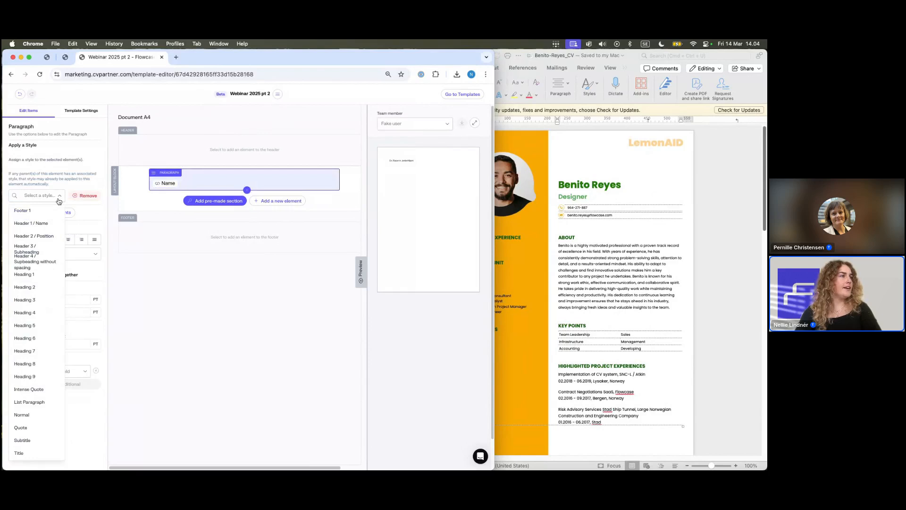
pyautogui.click(54, 220)
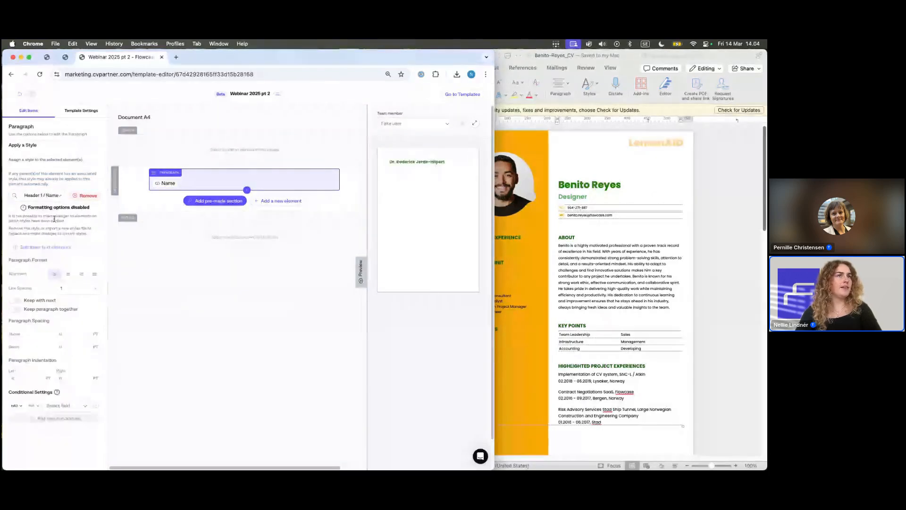
# Step: Enlarge the preview to check the styled name and delete the Name paragraph from the layout block
pyautogui.moveTo(361, 271); pyautogui.dragTo(175, 271)
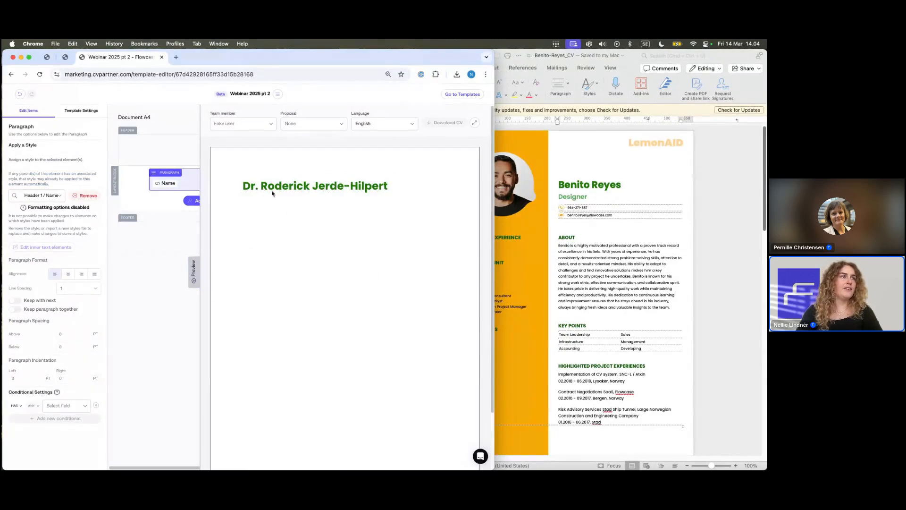
pyautogui.moveTo(193, 273); pyautogui.dragTo(361, 275)
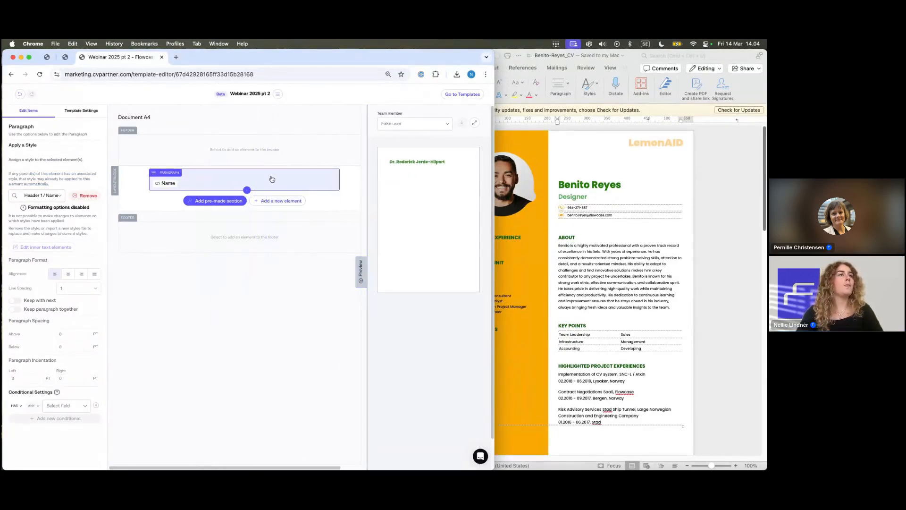
pyautogui.press('BackSpace')
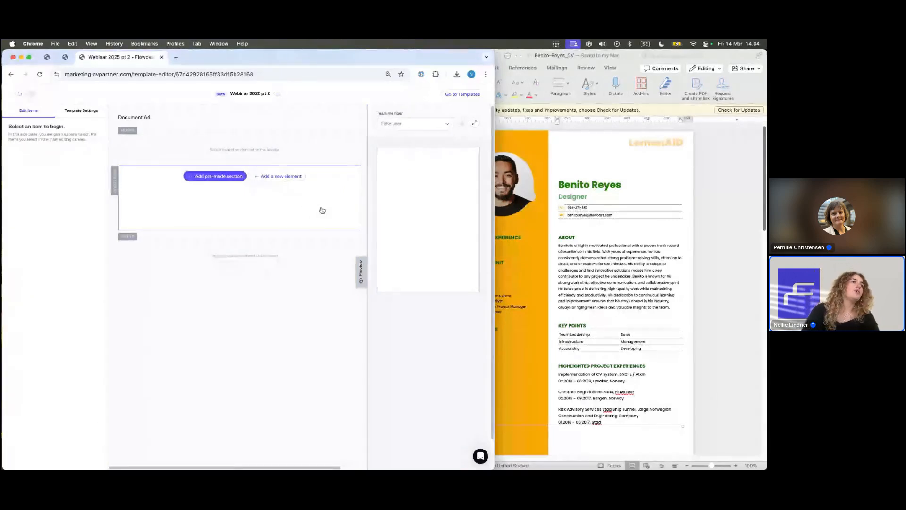
# Step: Set the layout block's top and bottom margins to 0 pt and its left and right margins to 30 pt
pyautogui.click(286, 202)
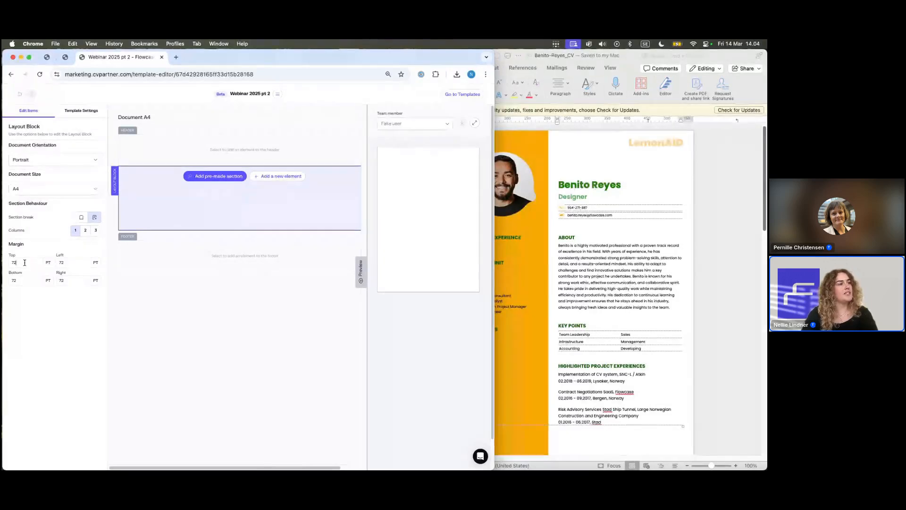
pyautogui.press('BackSpace')
pyautogui.press('BackSpace')
pyautogui.write('0')
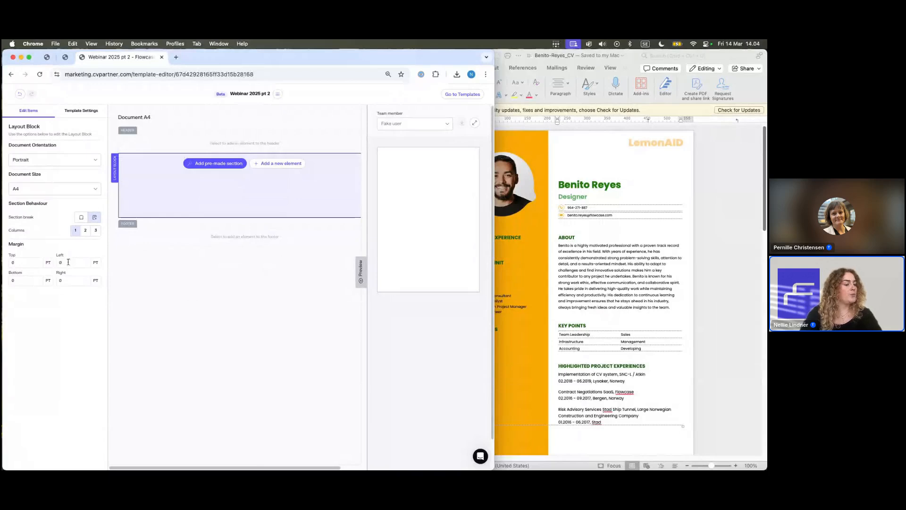
pyautogui.write('3030')
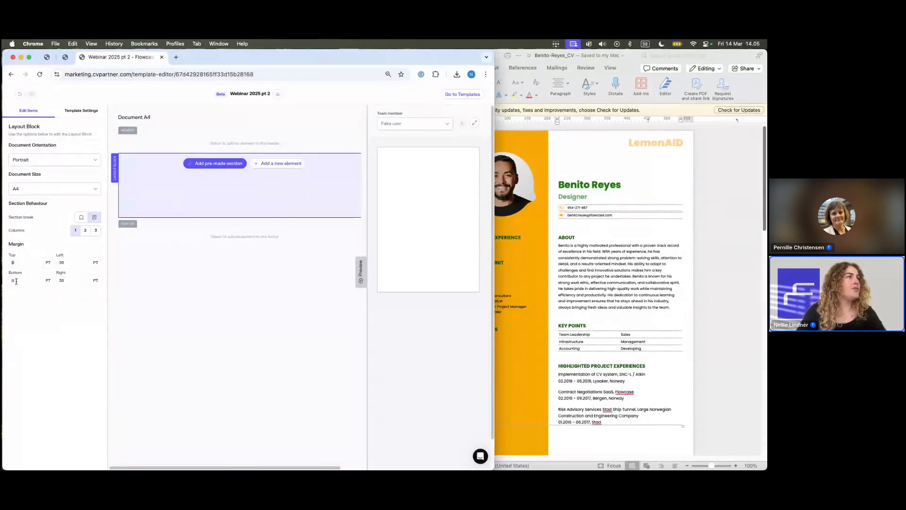
# Step: Set the template's header and footer heights to 20 pt and enable full resolution on images in export
pyautogui.click(85, 114)
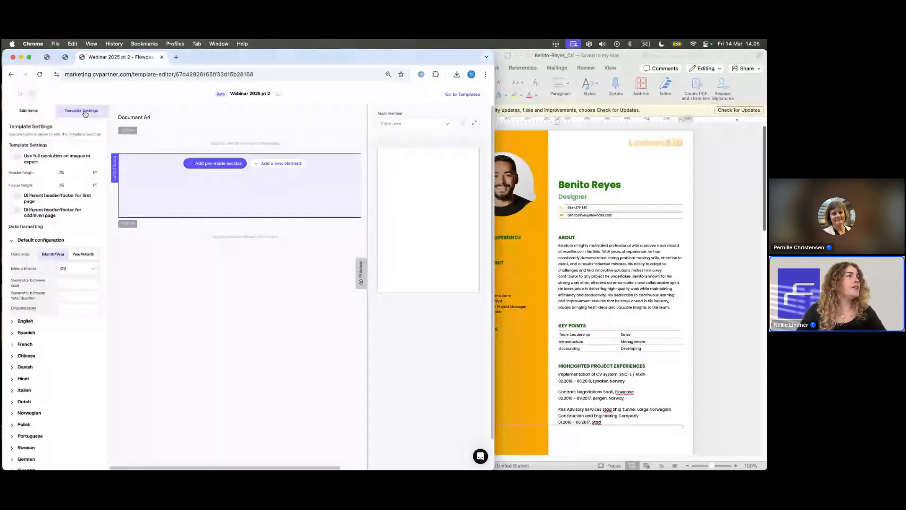
pyautogui.click(73, 172)
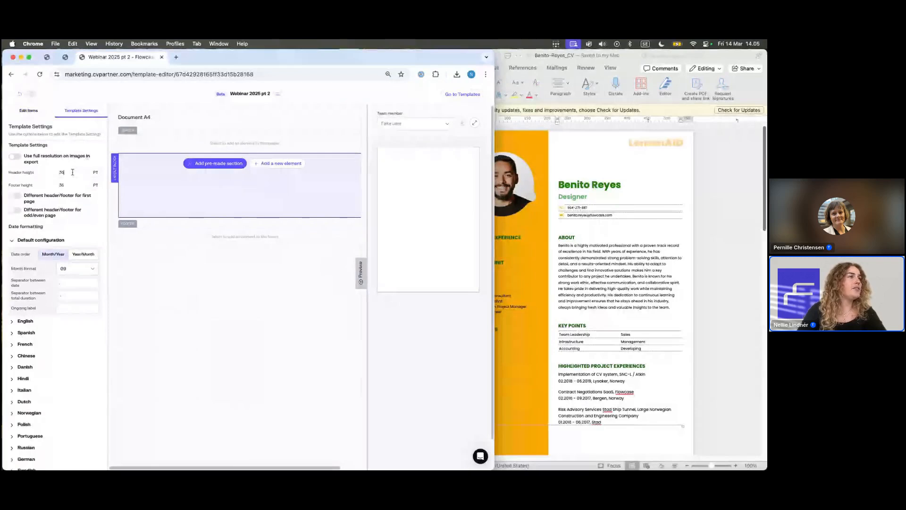
pyautogui.press('BackSpace')
pyautogui.press('BackSpace')
pyautogui.write('20')
pyautogui.press('Tab')
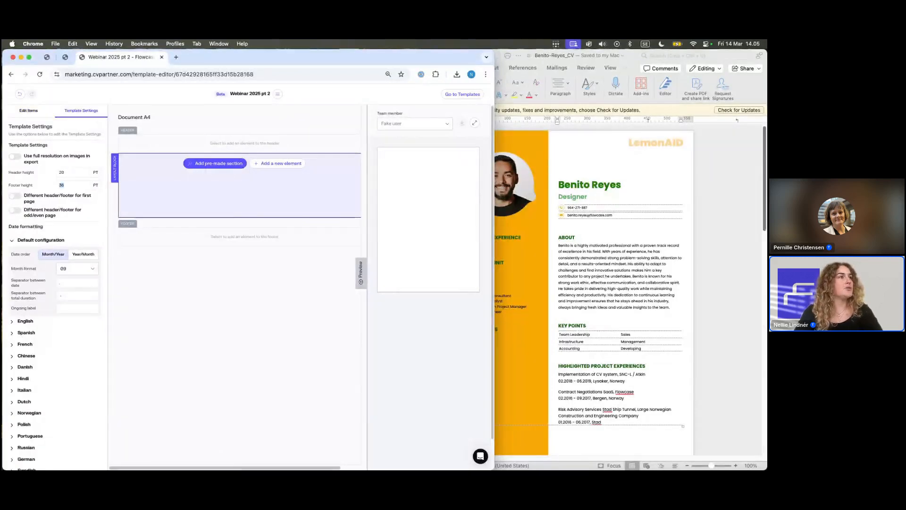
pyautogui.press('BackSpace')
pyautogui.write('20')
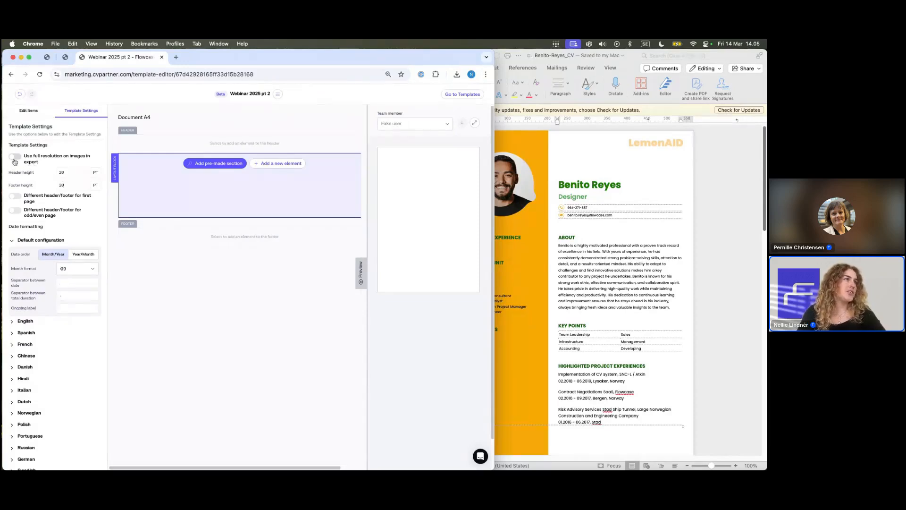
pyautogui.click(14, 158)
# Step: Switch to the sample CV in Word and inspect the frame of the profile photo in the orange sidebar
pyautogui.click(656, 214)
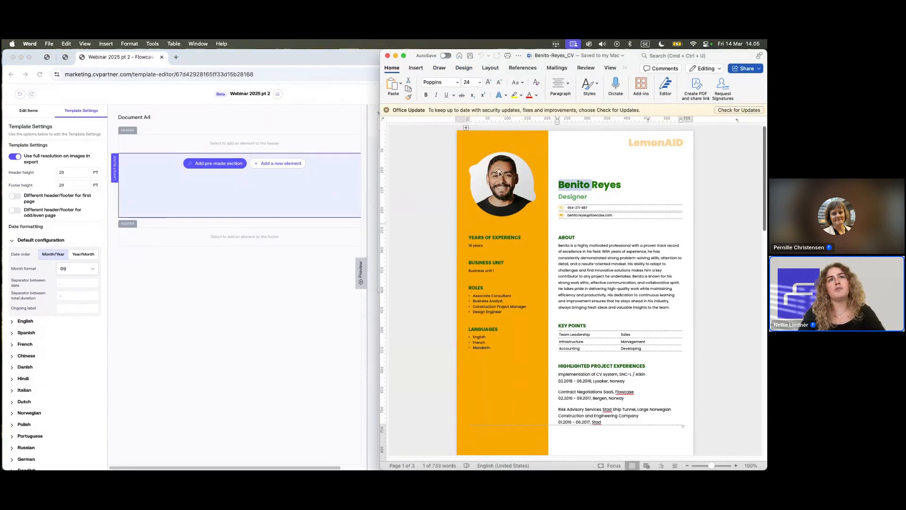
pyautogui.click(536, 152)
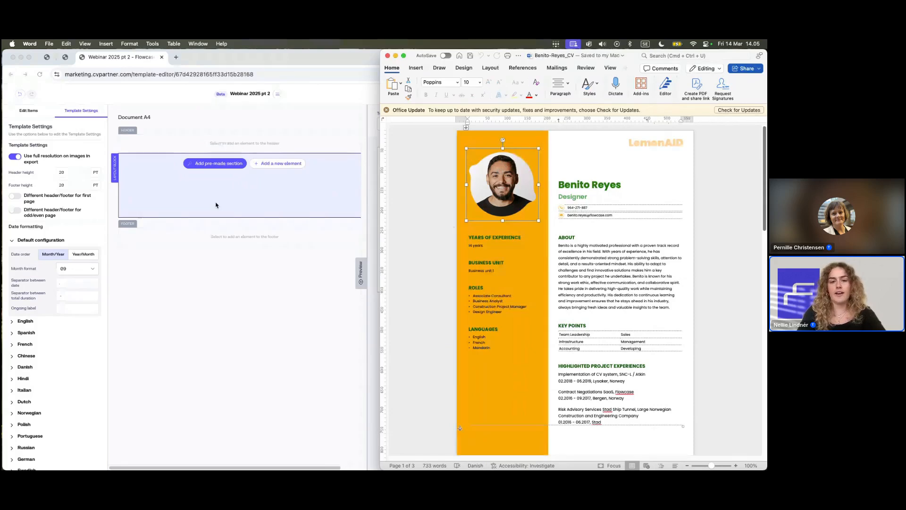
pyautogui.click(198, 203)
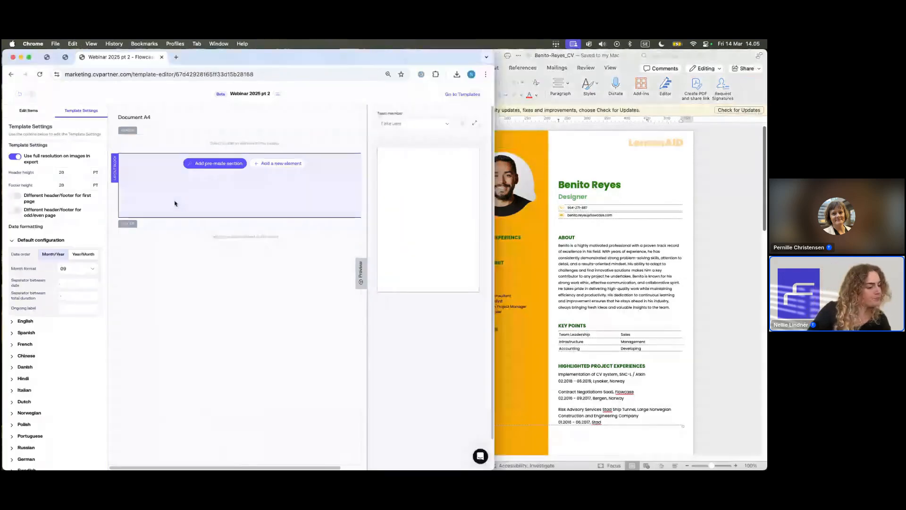
# Step: Switch to the sample CV in Word and review its pages down to the footer of the second page
pyautogui.click(611, 173)
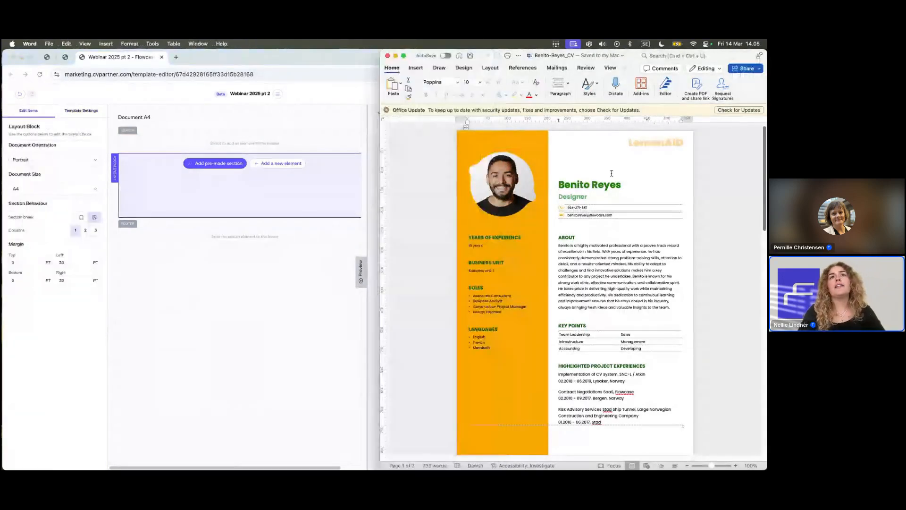
pyautogui.scroll(-3, 613, 307)
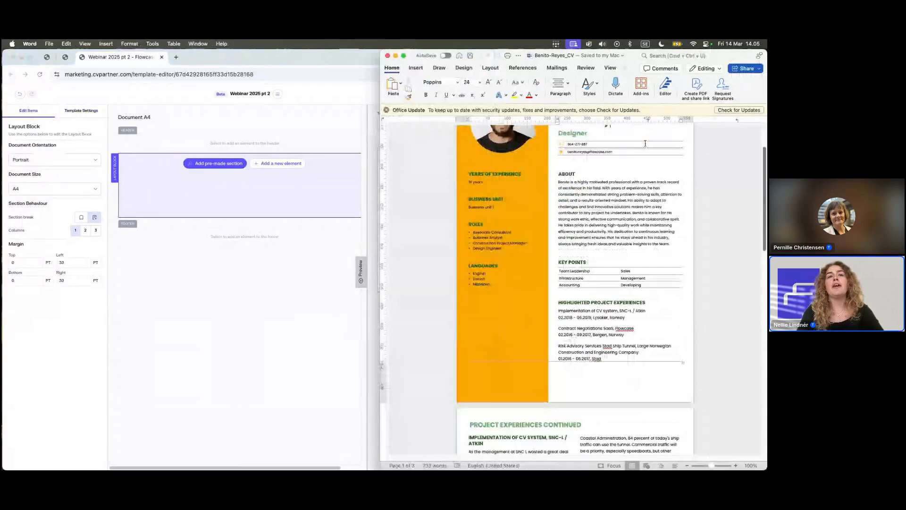
pyautogui.scroll(-8, 618, 424)
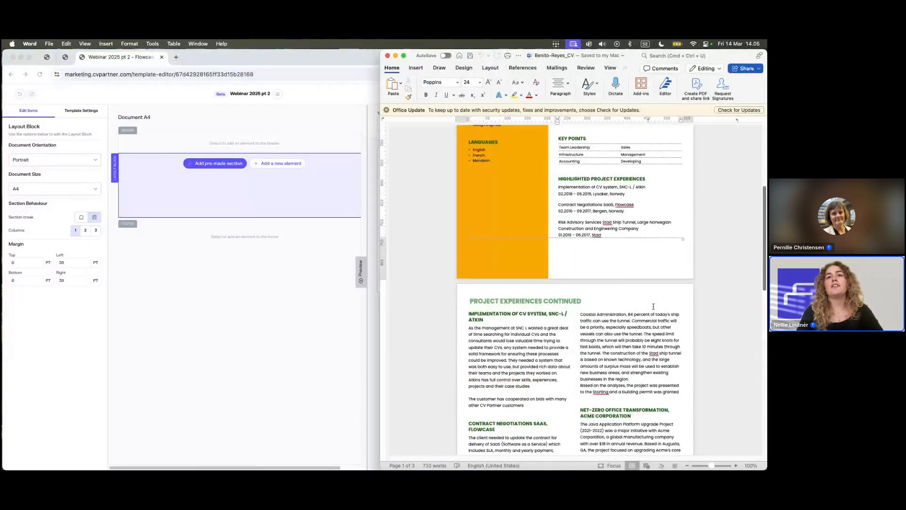
pyautogui.scroll(-2, 653, 307)
pyautogui.scroll(-4, 653, 307)
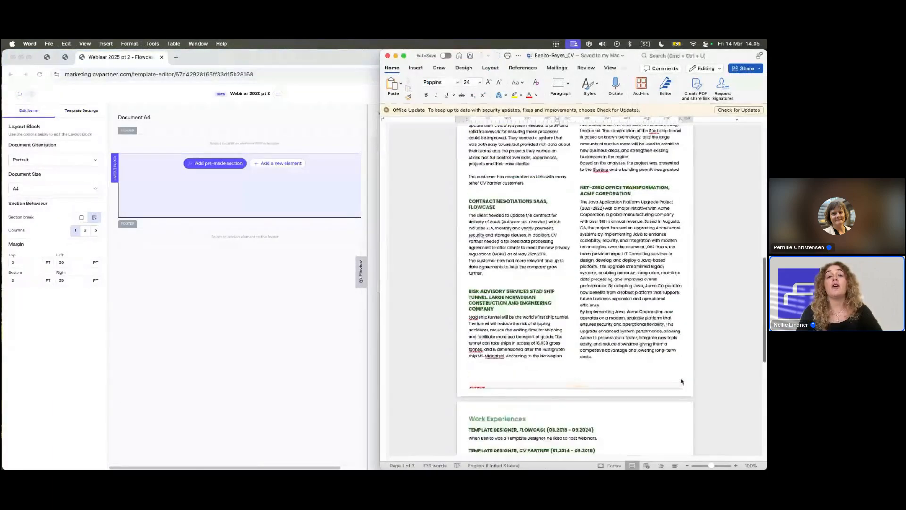
# Step: Return to Flowcase, enable a different header/footer for the first page and set the default ongoing label to "ongoing"
pyautogui.click(255, 320)
pyautogui.click(81, 110)
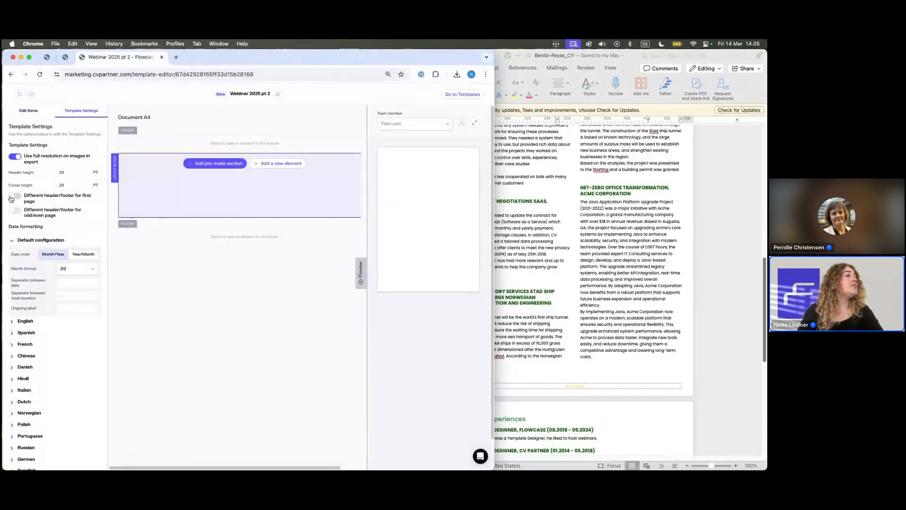
pyautogui.click(12, 196)
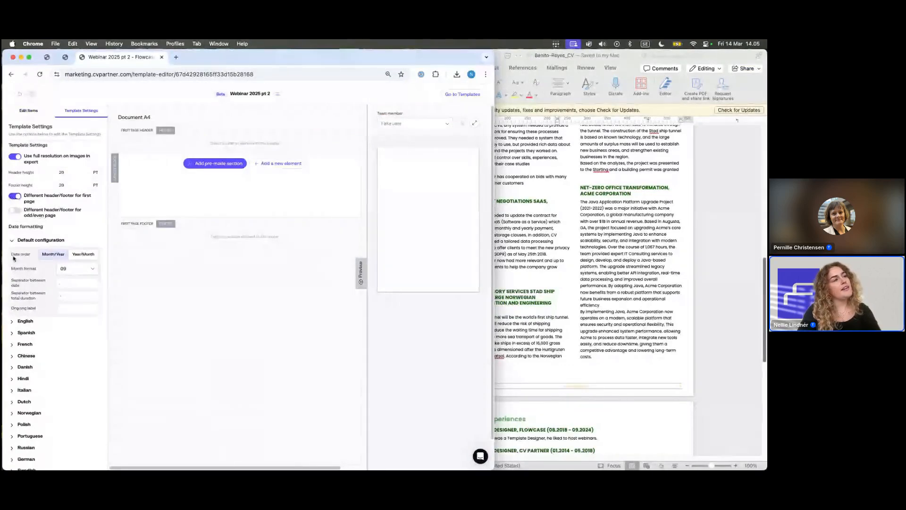
pyautogui.click(68, 308)
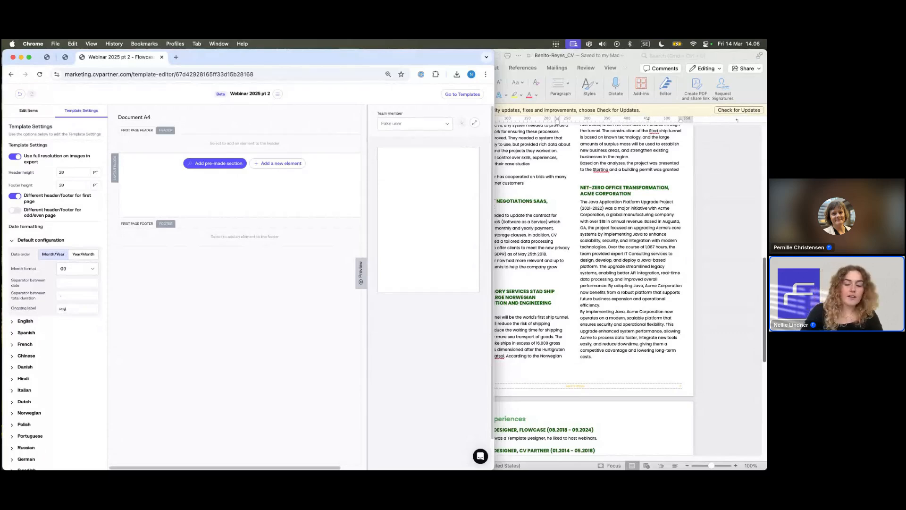
pyautogui.write('g')
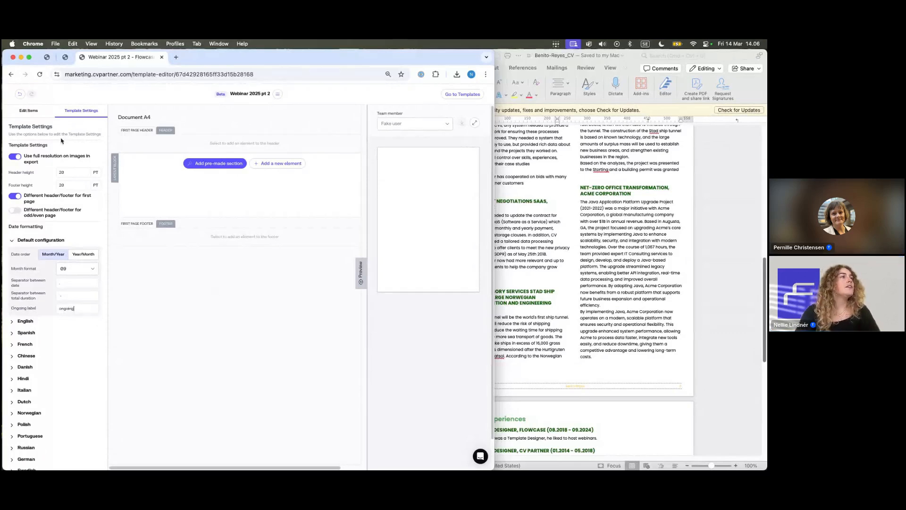
pyautogui.click(16, 112)
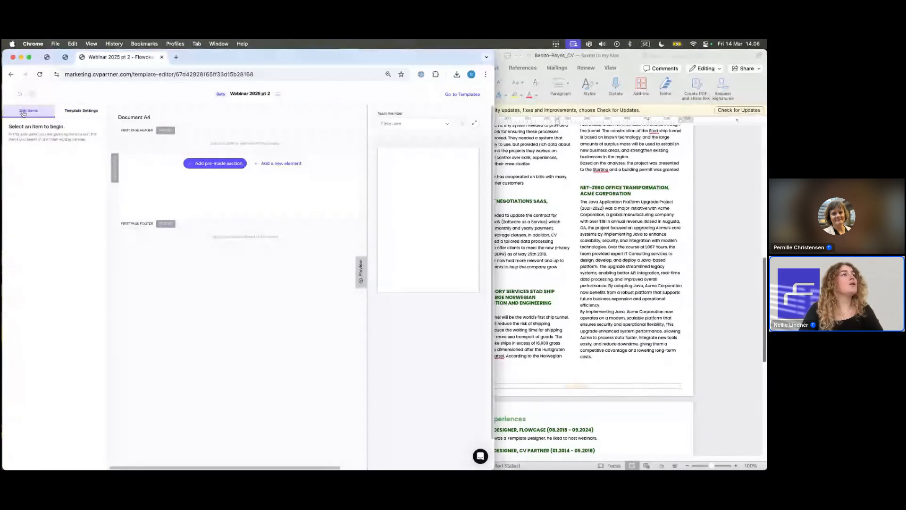
# Step: Open the Webinar folder in Finder and preview the images in Webinar Graphics from Border.png to position.png
pyautogui.moveTo(188, 470); pyautogui.dragTo(209, 300)
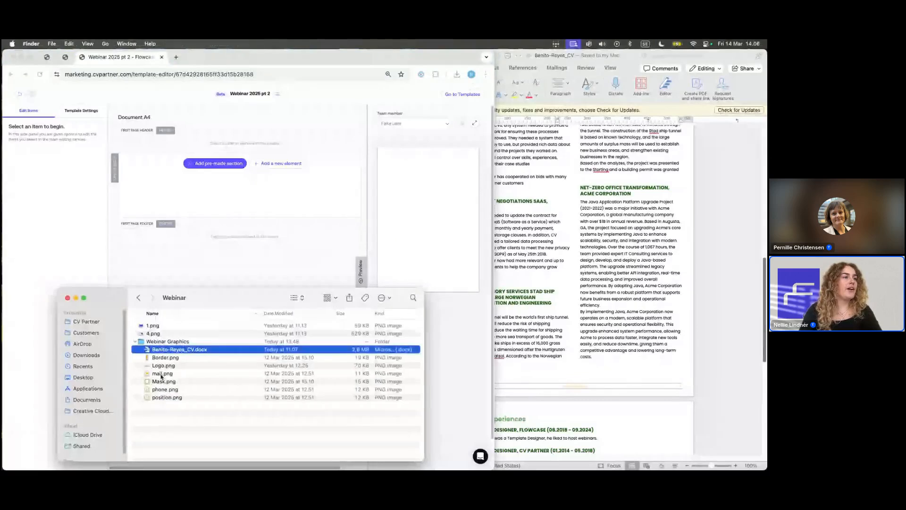
pyautogui.click(165, 357)
pyautogui.press('space')
pyautogui.press('Down')
pyautogui.press('Down')
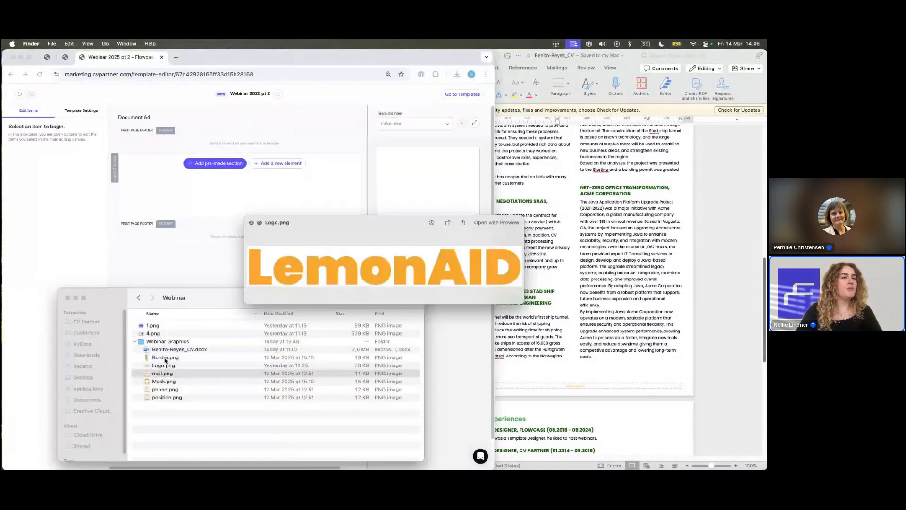
pyautogui.press('Down')
pyautogui.press('Down')
pyautogui.press('Down')
pyautogui.press('space')
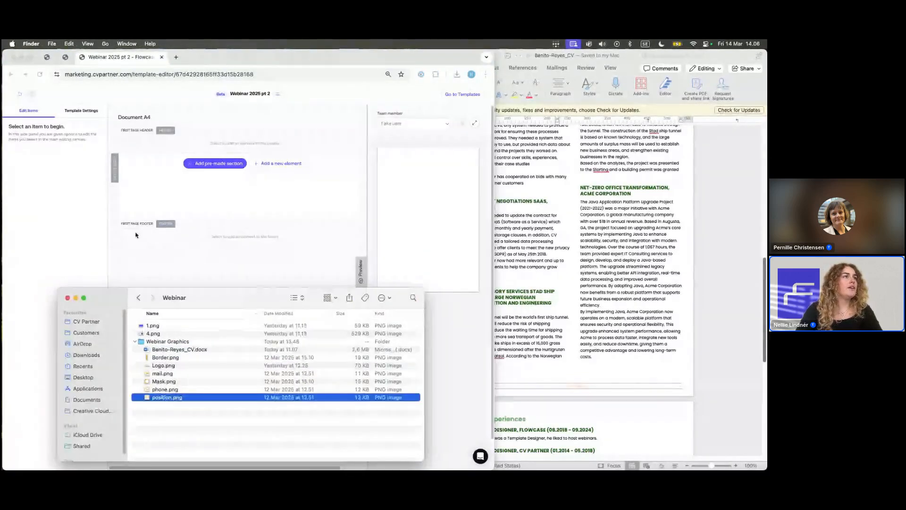
# Step: Insert Logo.png from the Webinar Graphics folder as a static image in the template's first page header
pyautogui.click(125, 135)
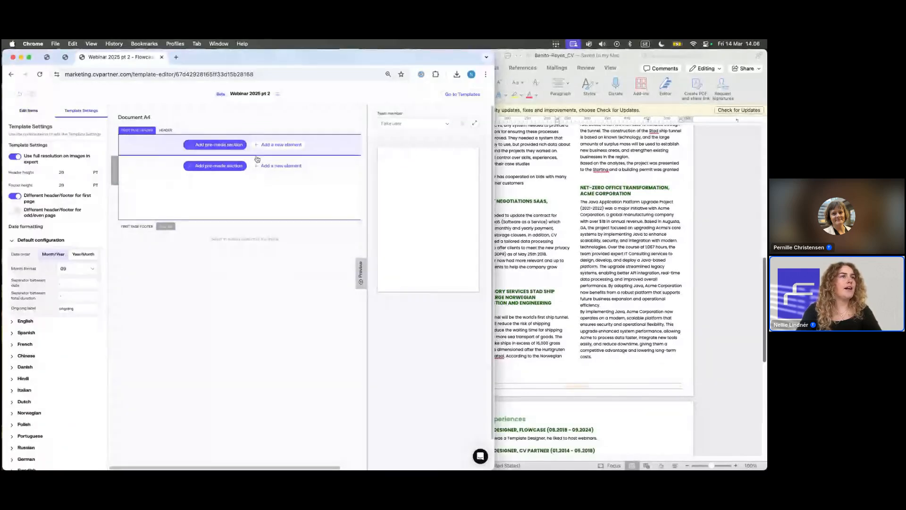
pyautogui.click(271, 146)
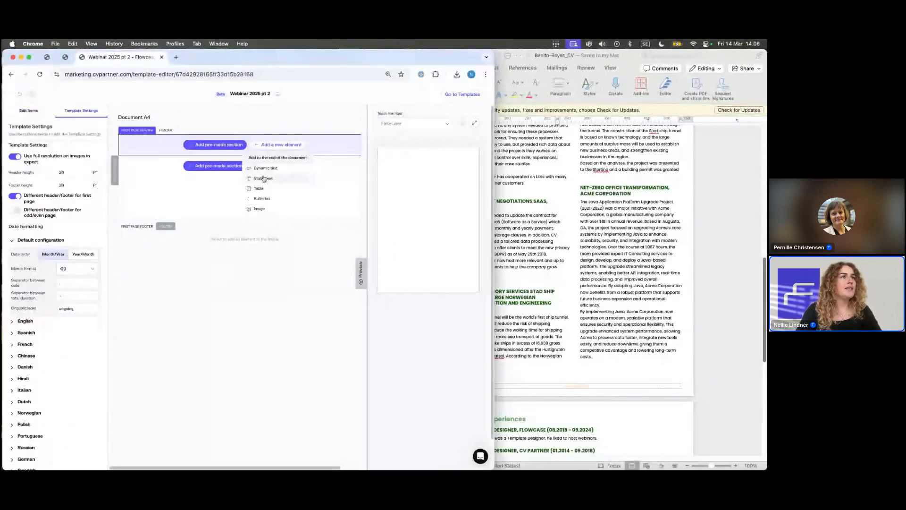
pyautogui.click(259, 209)
pyautogui.click(273, 274)
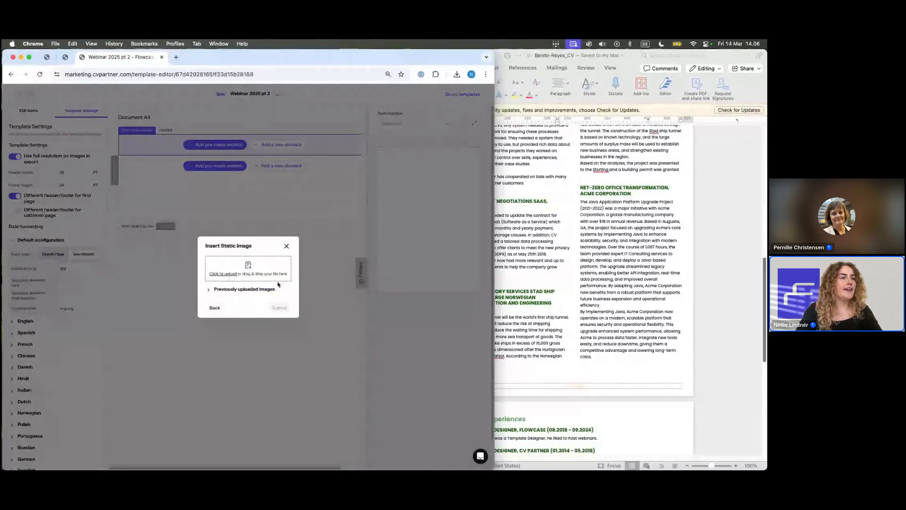
pyautogui.hotkey('ctrl', 'Up')
pyautogui.click(361, 372)
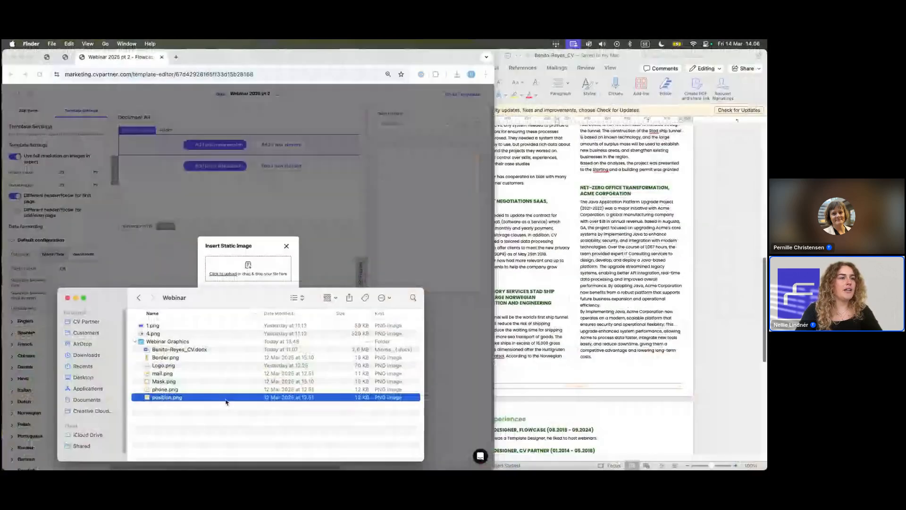
pyautogui.click(159, 366)
pyautogui.moveTo(159, 367); pyautogui.dragTo(244, 269)
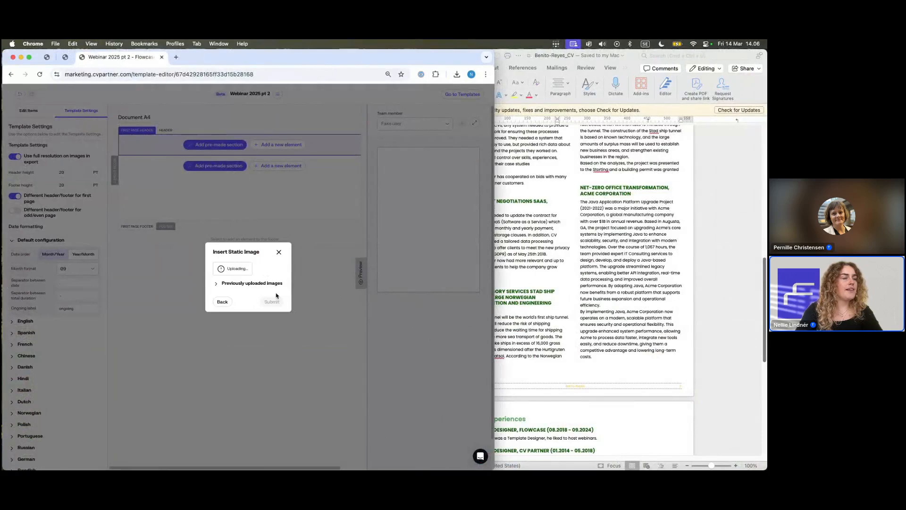
pyautogui.click(272, 310)
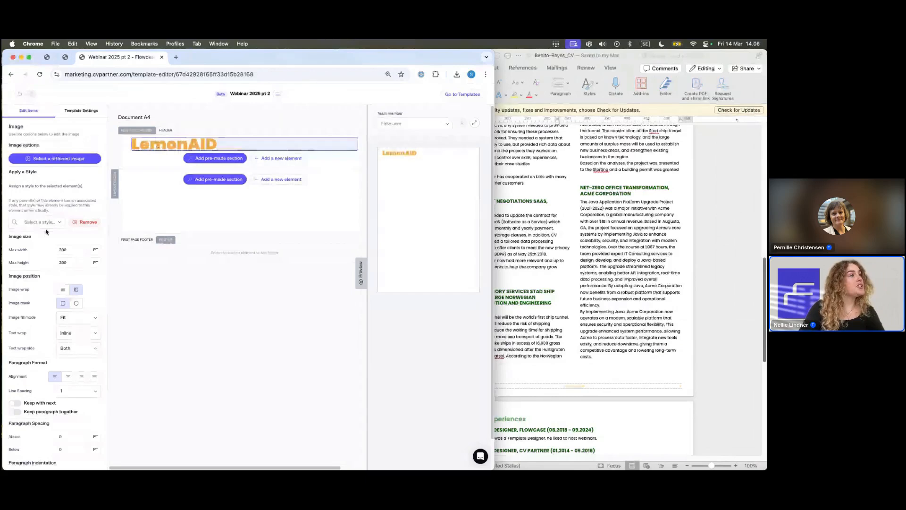
# Step: Set the header logo's max width to 140 pt and max height to 100 pt, right-align it and check it in the enlarged preview
pyautogui.click(74, 247)
pyautogui.press('BackSpace')
pyautogui.press('BackSpace')
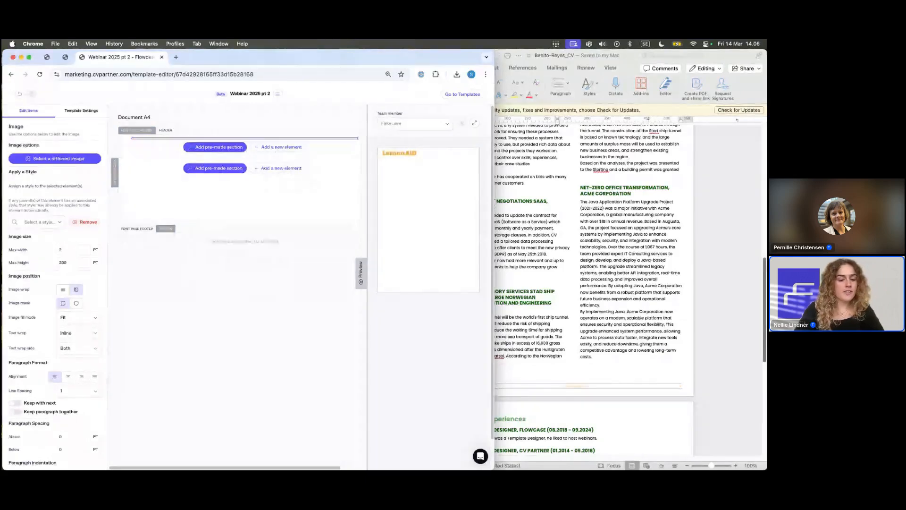
pyautogui.write('40')
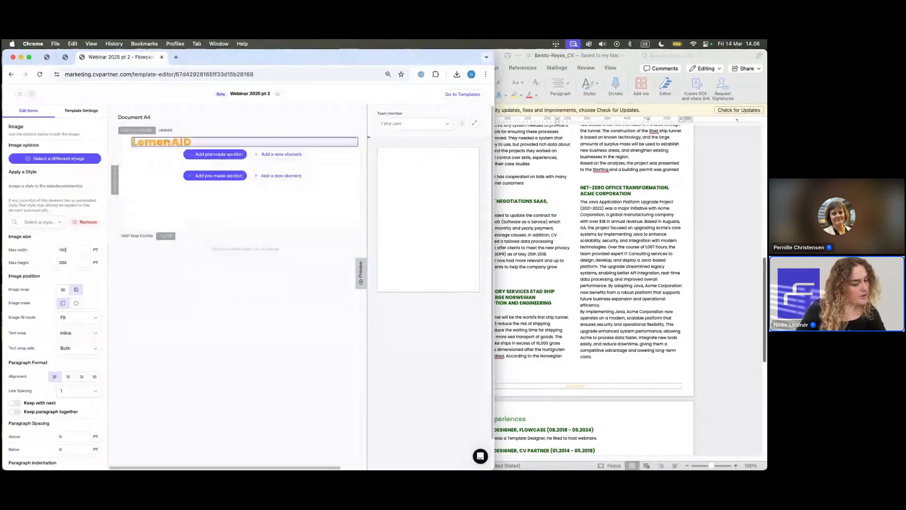
pyautogui.press('Tab')
pyautogui.write('100')
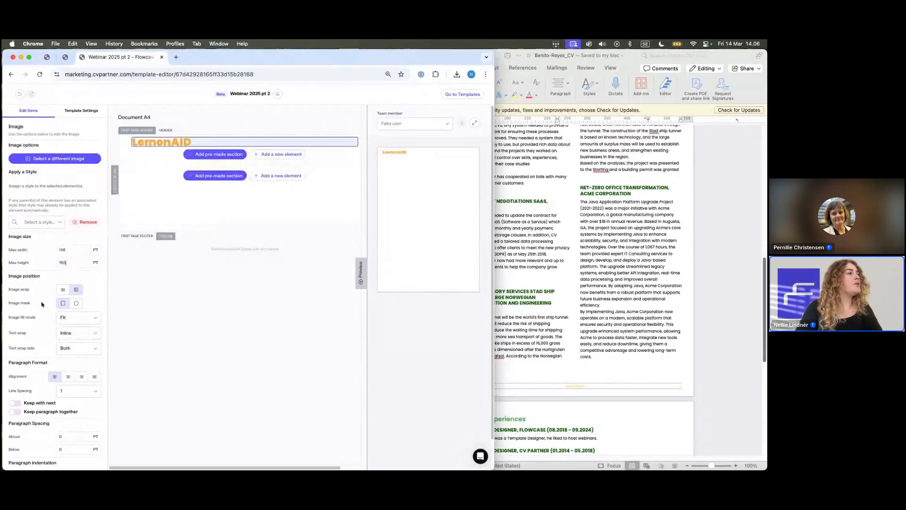
pyautogui.scroll(-3, 41, 304)
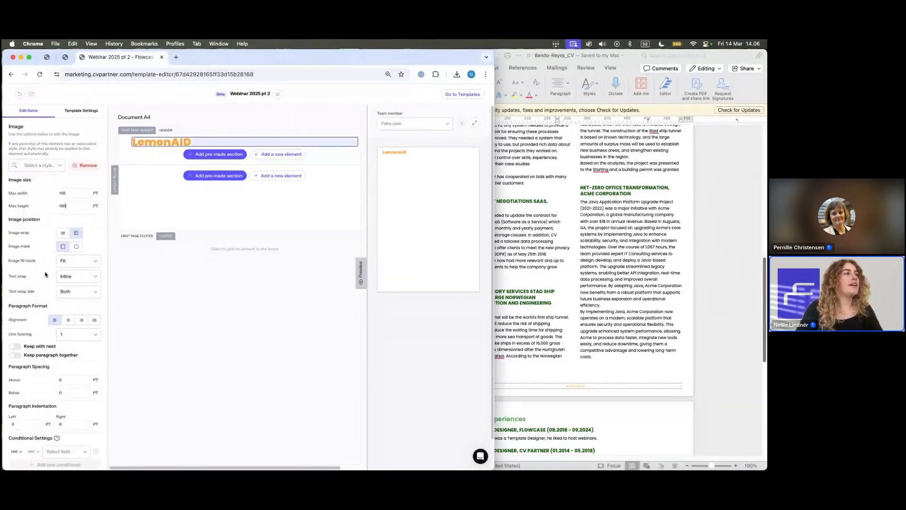
pyautogui.click(82, 319)
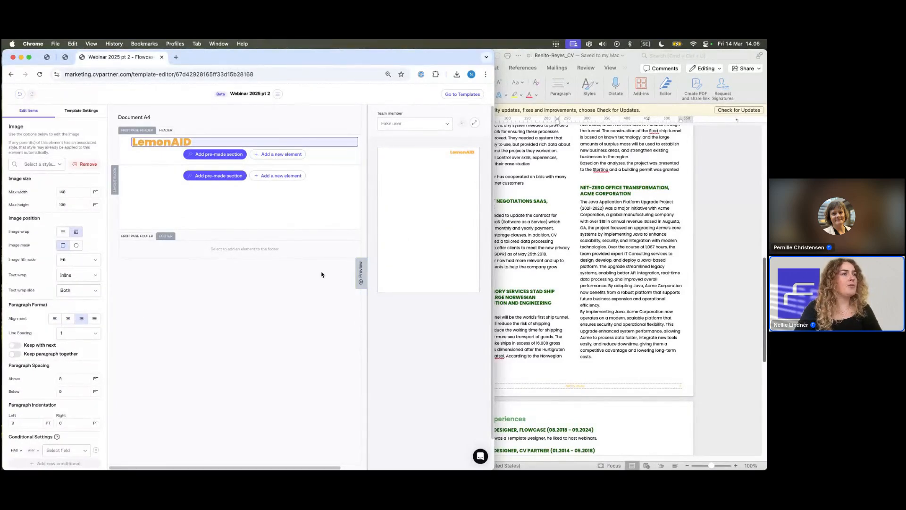
pyautogui.click(361, 271)
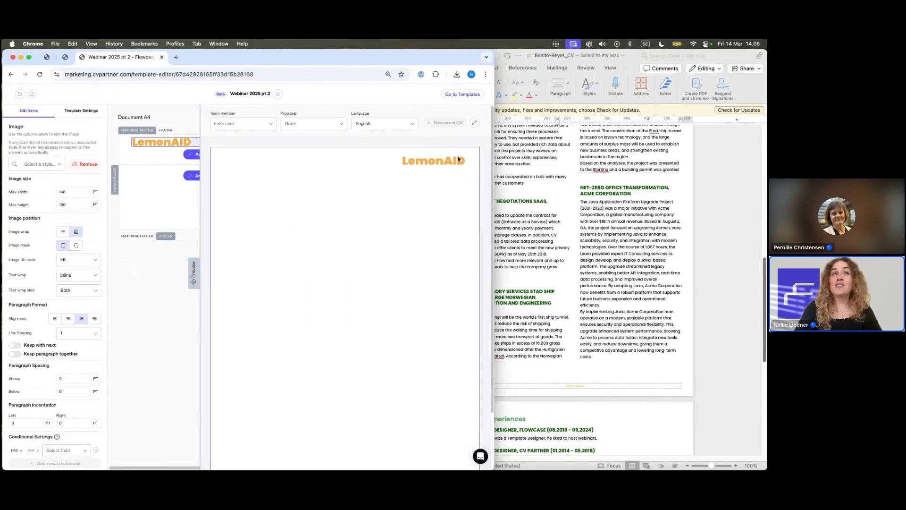
pyautogui.moveTo(194, 273); pyautogui.dragTo(333, 271)
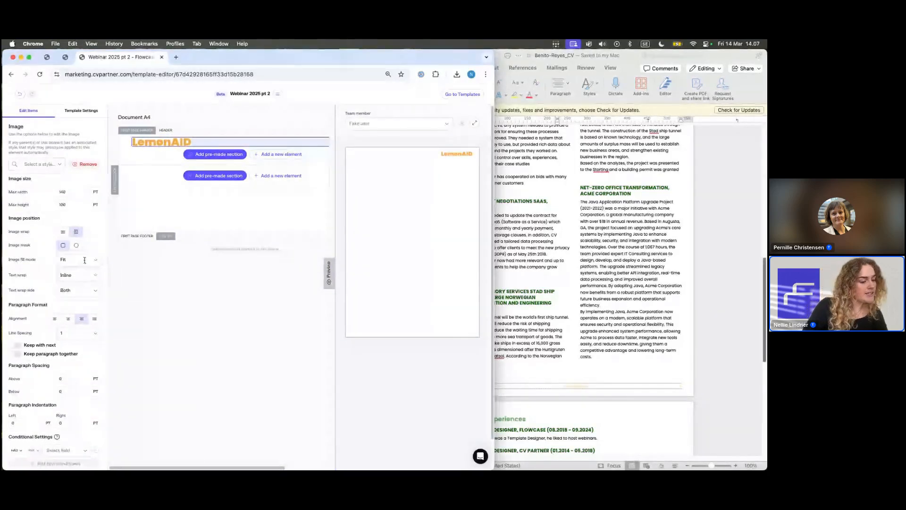
# Step: Set the header logo's text wrap to None and its left position to 400 pt, and check the placement in the enlarged preview
pyautogui.click(94, 274)
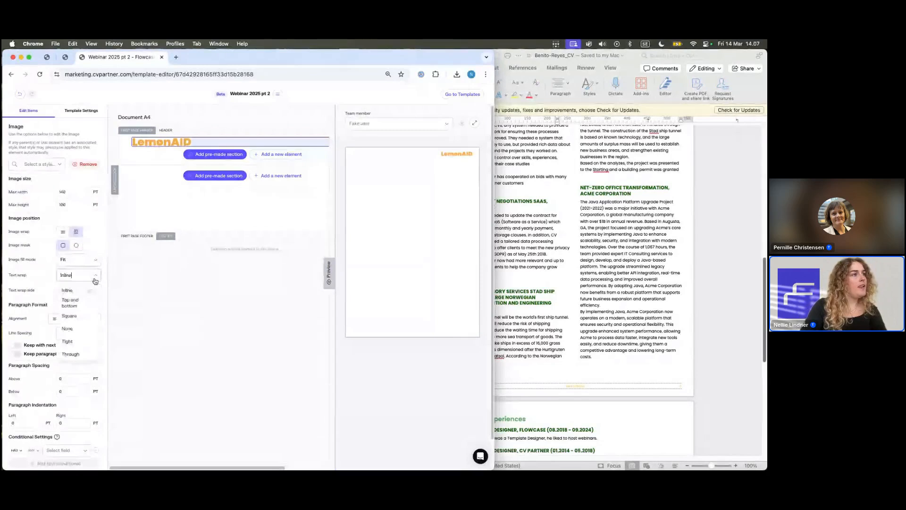
pyautogui.click(83, 332)
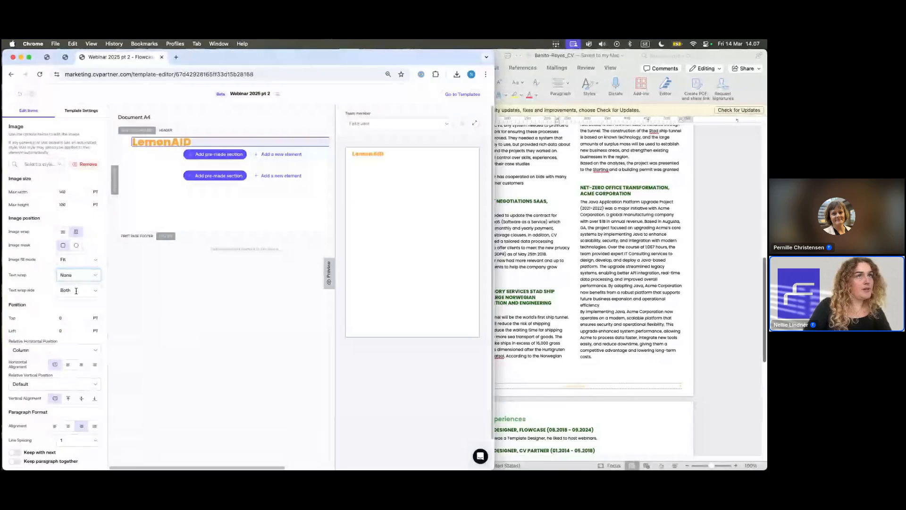
pyautogui.click(70, 331)
pyautogui.press('BackSpace')
pyautogui.write('400')
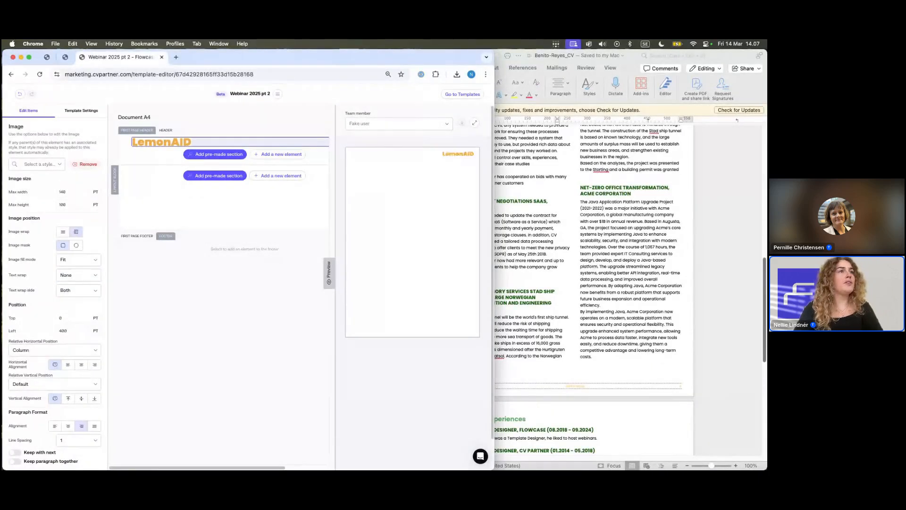
pyautogui.click(329, 272)
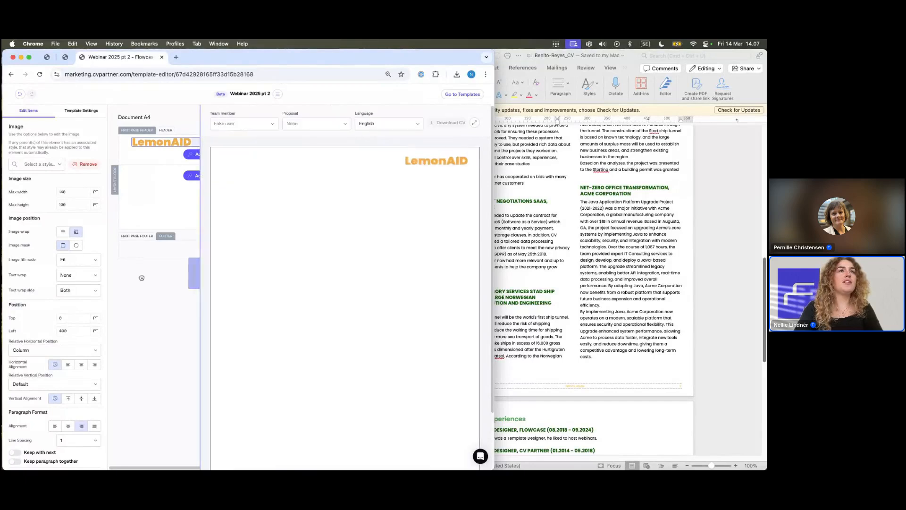
pyautogui.click(194, 279)
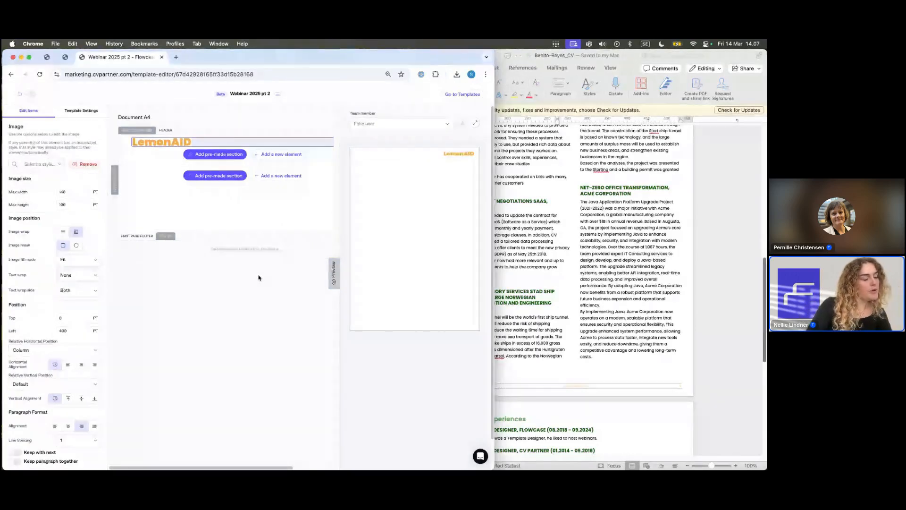
# Step: Select the template's regular footer rather than the first page footer and examine the sample CV's second-page footer in Word
pyautogui.click(203, 250)
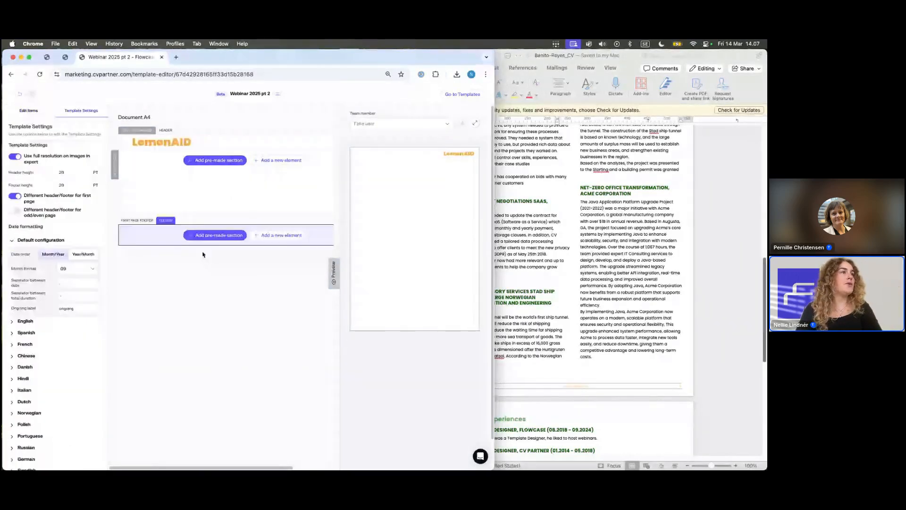
pyautogui.click(125, 220)
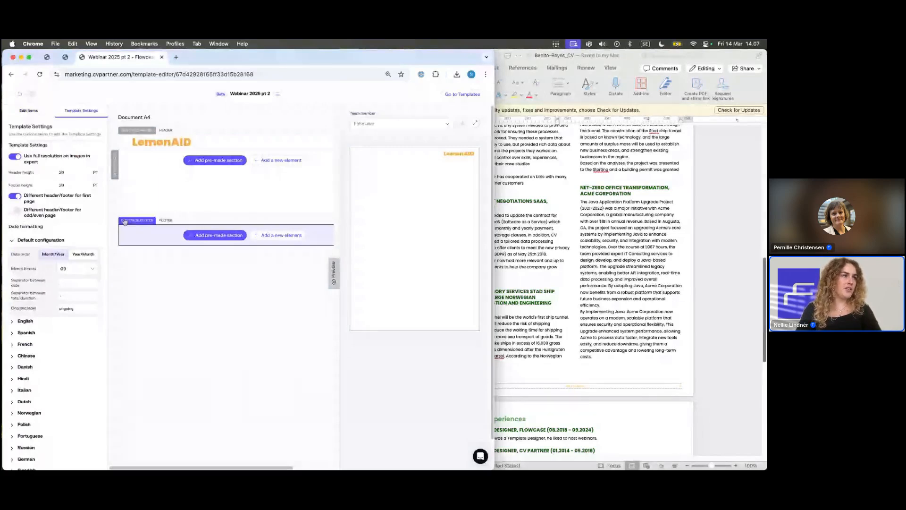
pyautogui.click(165, 221)
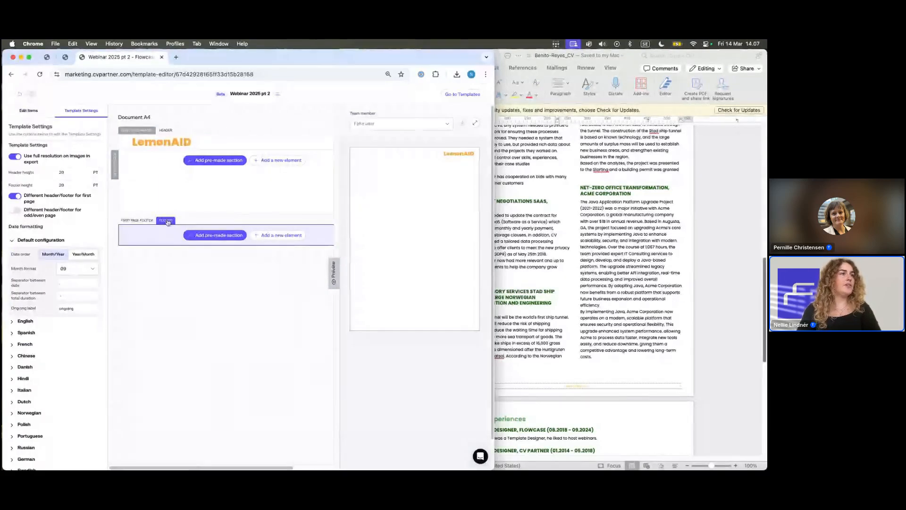
pyautogui.click(605, 393)
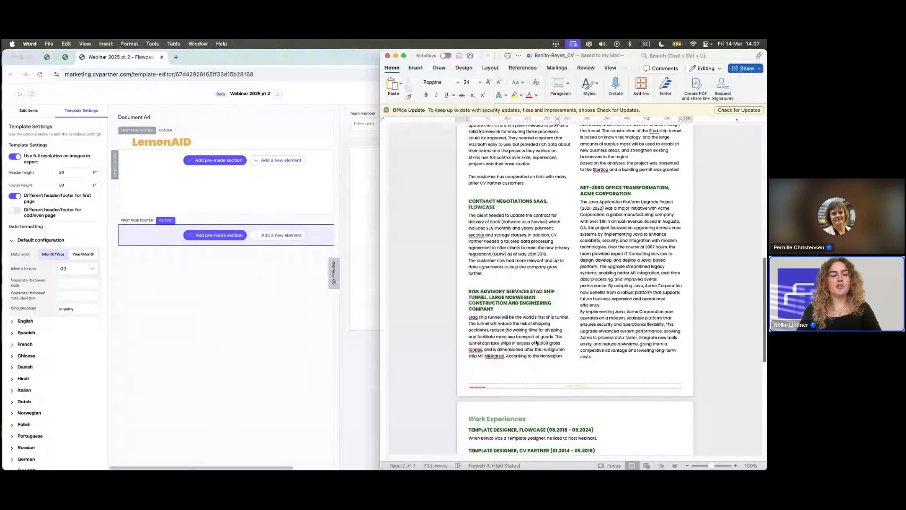
pyautogui.click(370, 380)
pyautogui.click(524, 346)
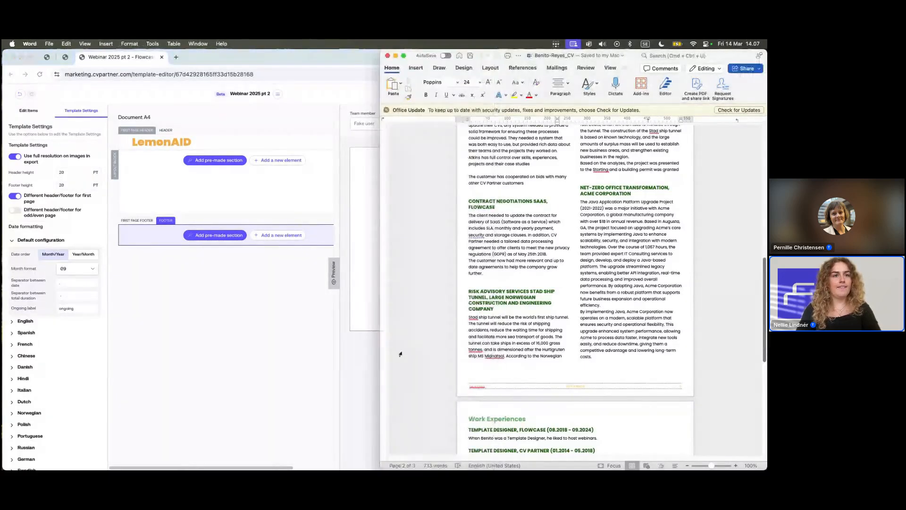
# Step: Examine the text alignment and colour of the three parts of the sample CV's second-page footer in Word
pyautogui.moveTo(381, 359); pyautogui.dragTo(206, 357)
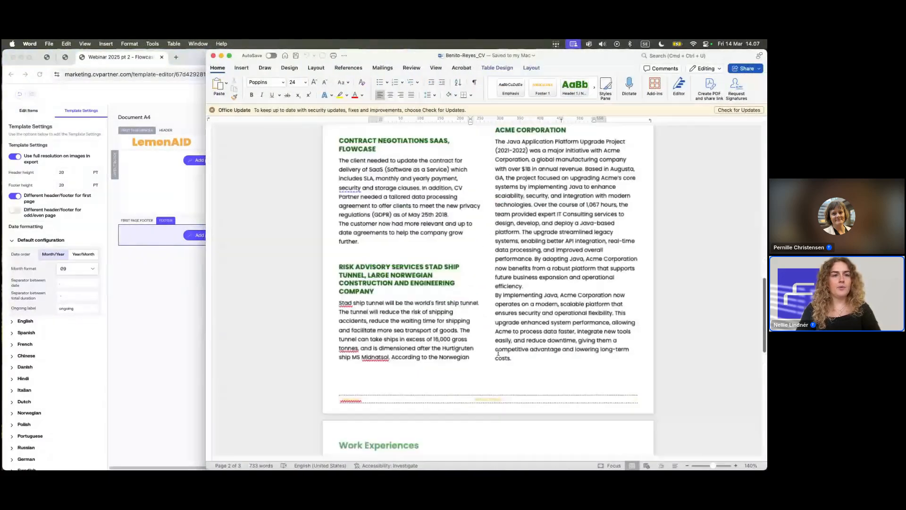
pyautogui.scroll(6, 500, 358)
pyautogui.scroll(-5, 500, 357)
pyautogui.scroll(6, 303, 328)
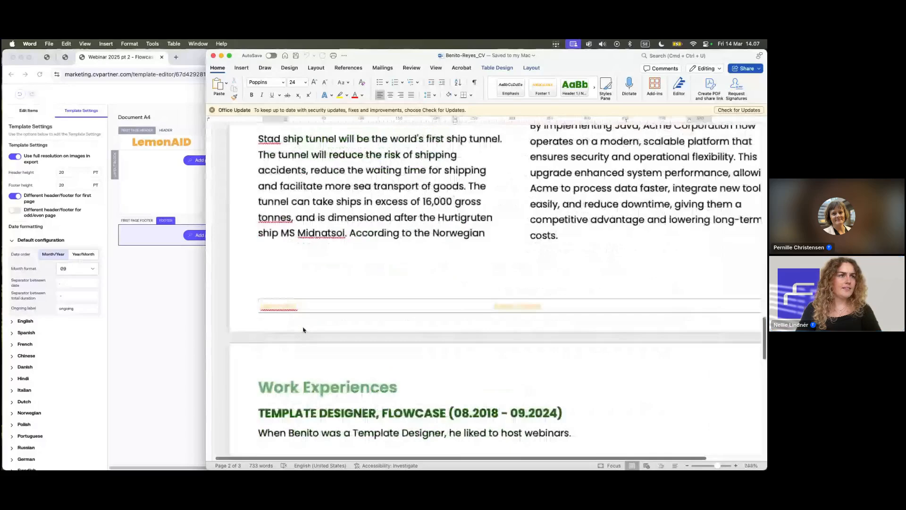
pyautogui.hscroll(5, 487, 318)
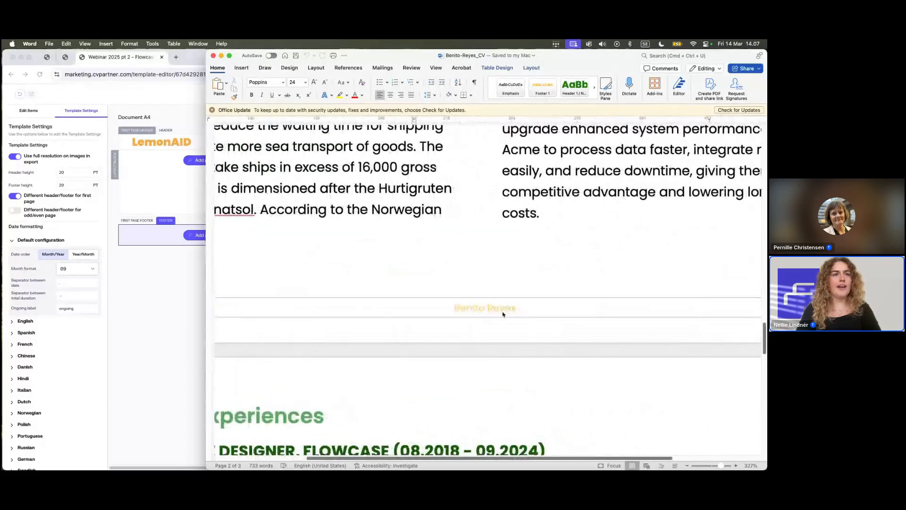
pyautogui.hscroll(5, 522, 306)
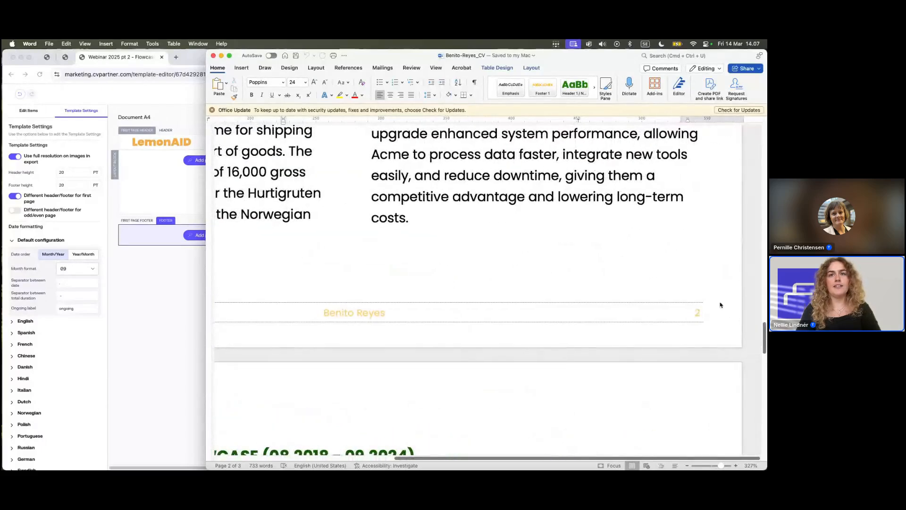
pyautogui.moveTo(204, 359); pyautogui.dragTo(490, 346)
pyautogui.scroll(-10, 605, 277)
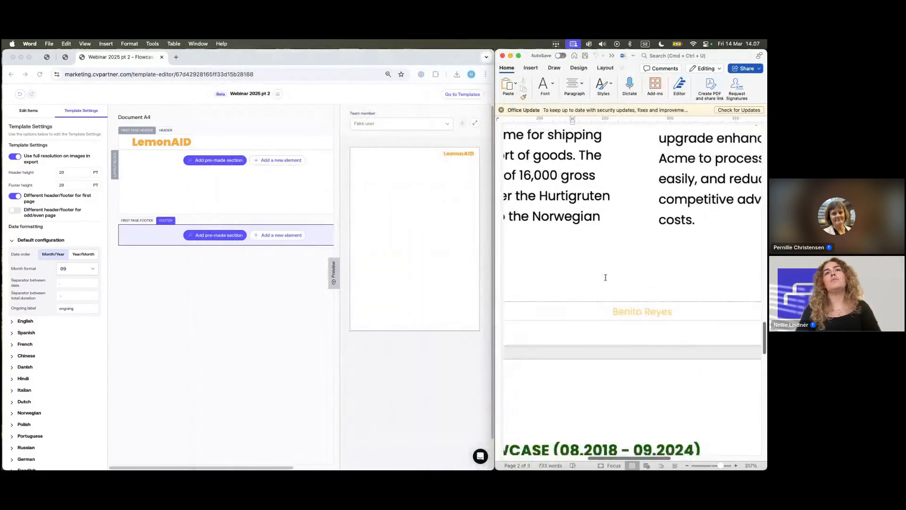
# Step: Insert a table with one row and three columns in the Flowcase template's regular footer
pyautogui.click(343, 272)
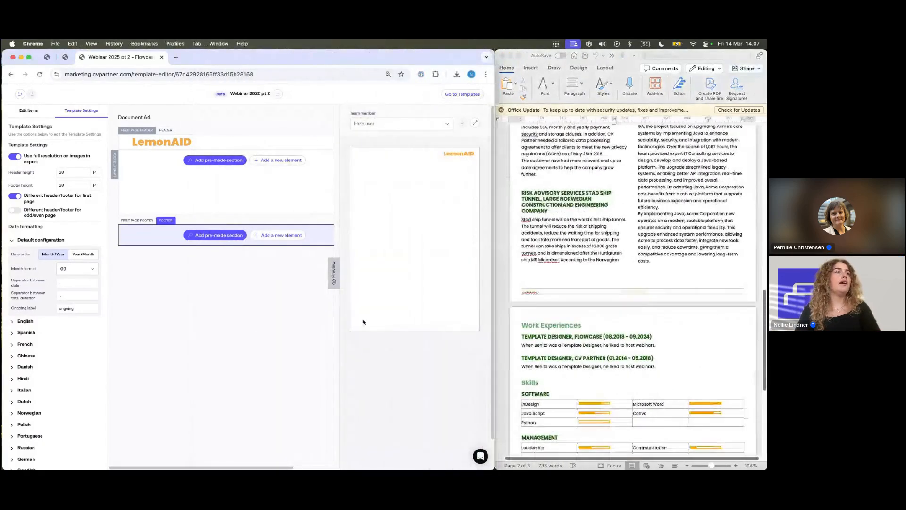
pyautogui.click(260, 235)
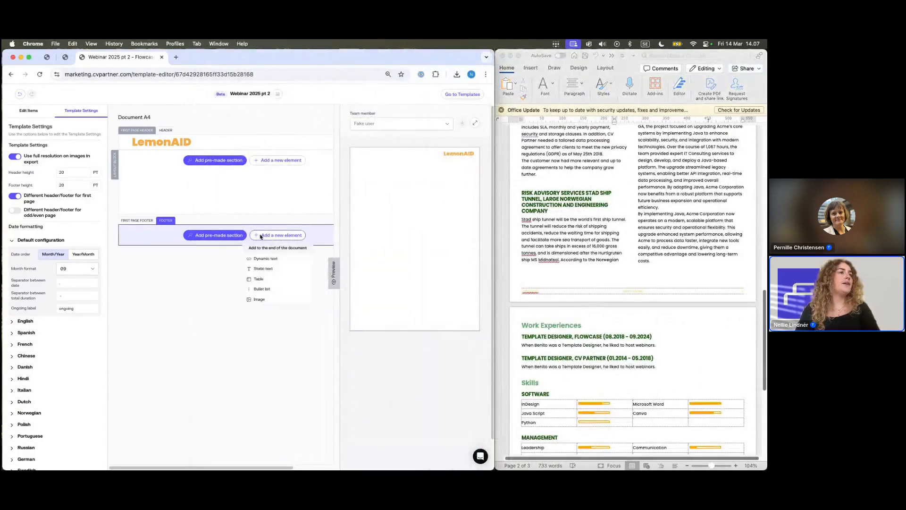
pyautogui.click(259, 279)
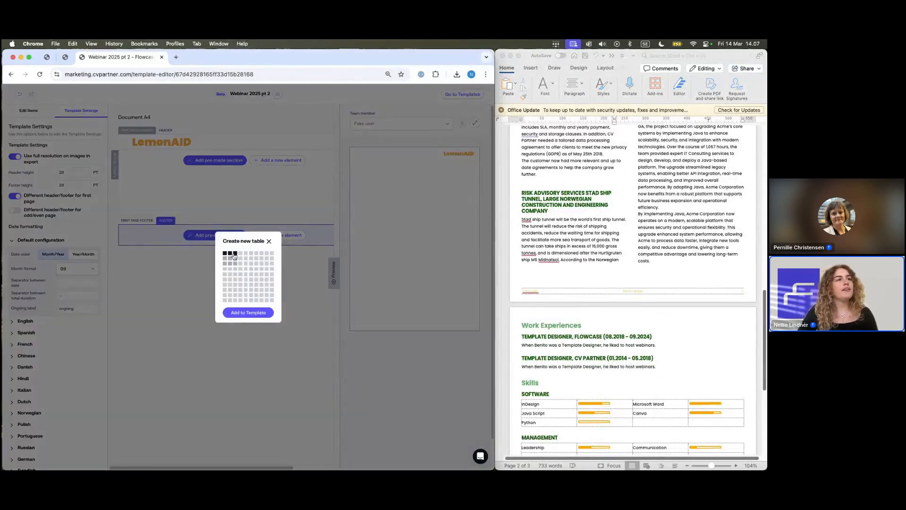
pyautogui.click(239, 313)
# Step: Set the padding of all three footer table cells to 0 pt on every side
pyautogui.click(141, 245)
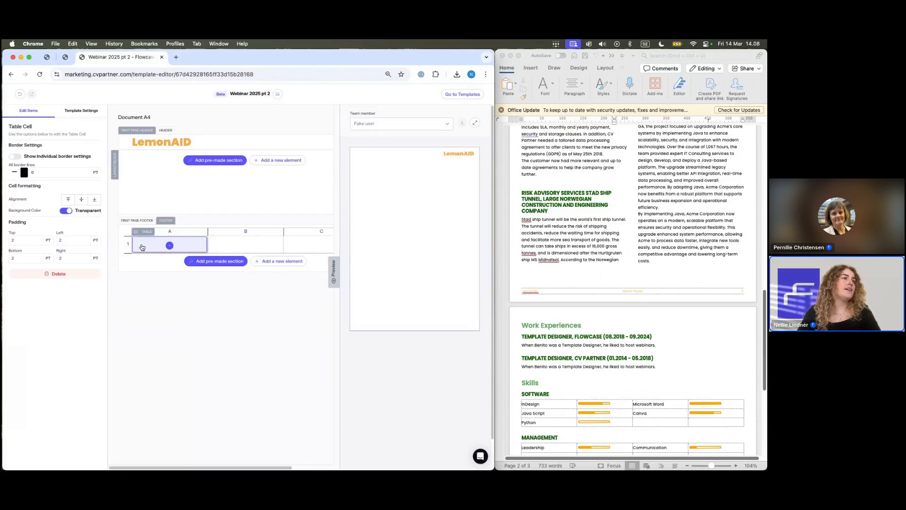
pyautogui.moveTo(179, 242); pyautogui.dragTo(309, 246)
pyautogui.doubleClick(13, 240)
pyautogui.write('00')
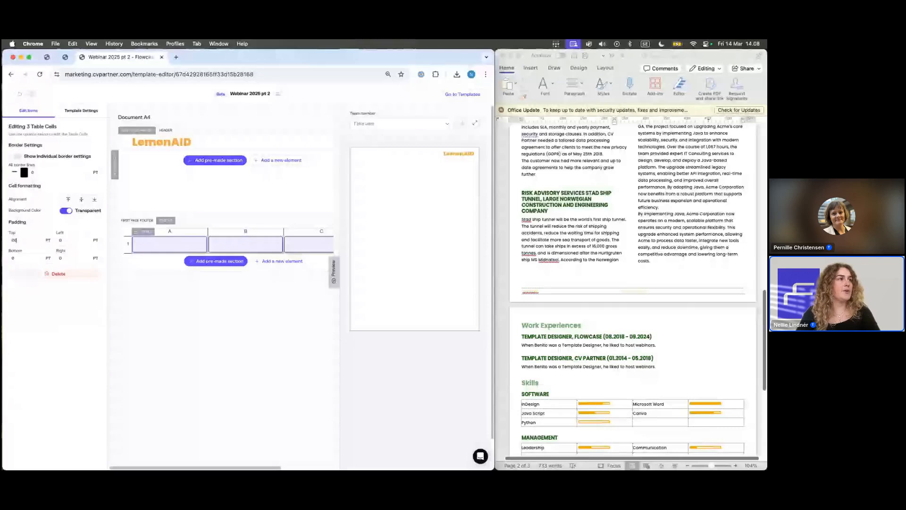
pyautogui.click(140, 233)
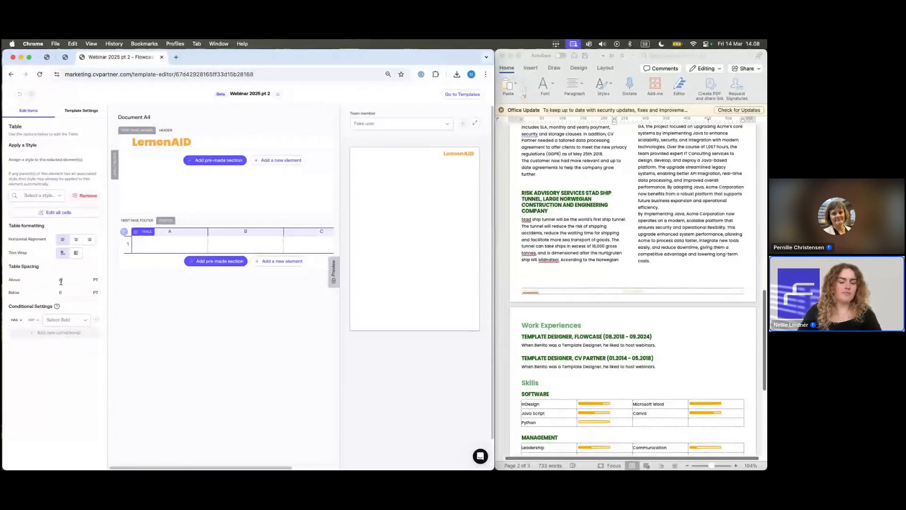
# Step: Add a static text reading "LemonAID" to the footer table's first cell
pyautogui.click(157, 245)
pyautogui.click(170, 245)
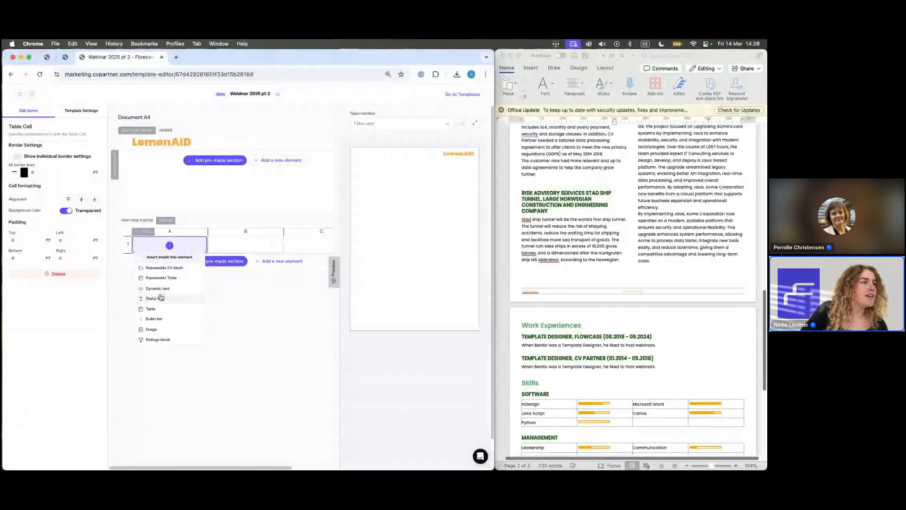
pyautogui.click(161, 297)
pyautogui.click(44, 184)
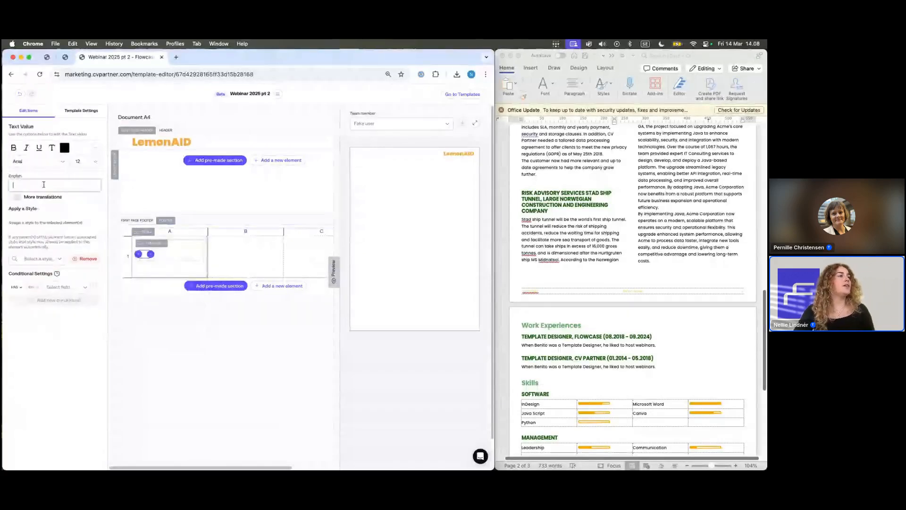
pyautogui.write('Le')
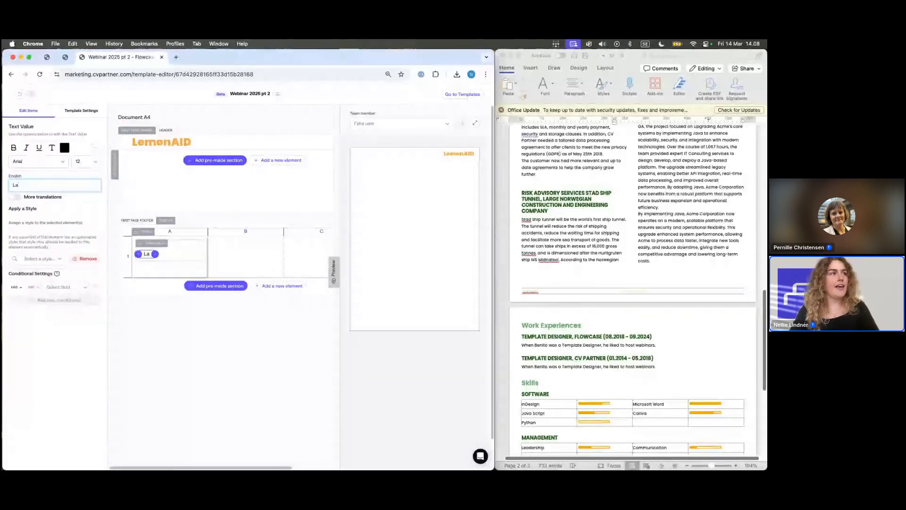
pyautogui.write('monA')
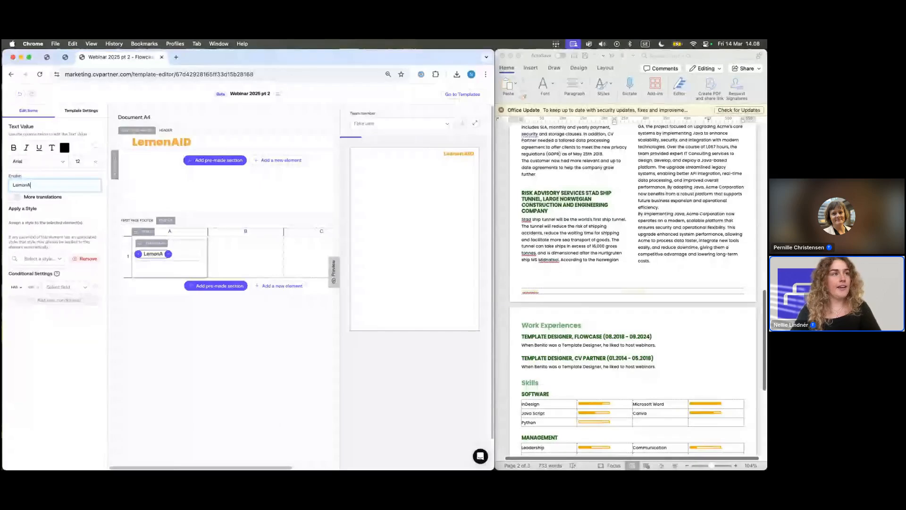
pyautogui.write('ID')
# Step: Add a centre-aligned dynamic text to the footer table's middle cell and link it to the Name CV field
pyautogui.click(239, 252)
pyautogui.click(245, 245)
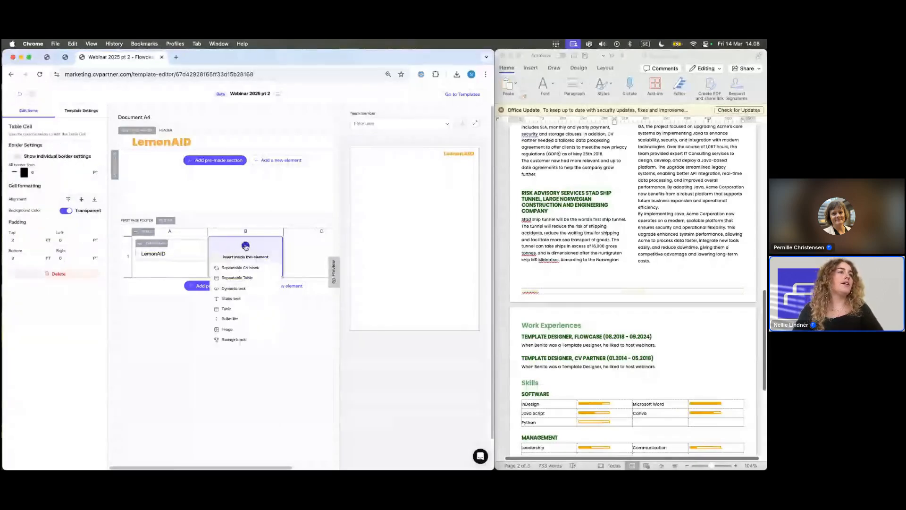
pyautogui.click(226, 290)
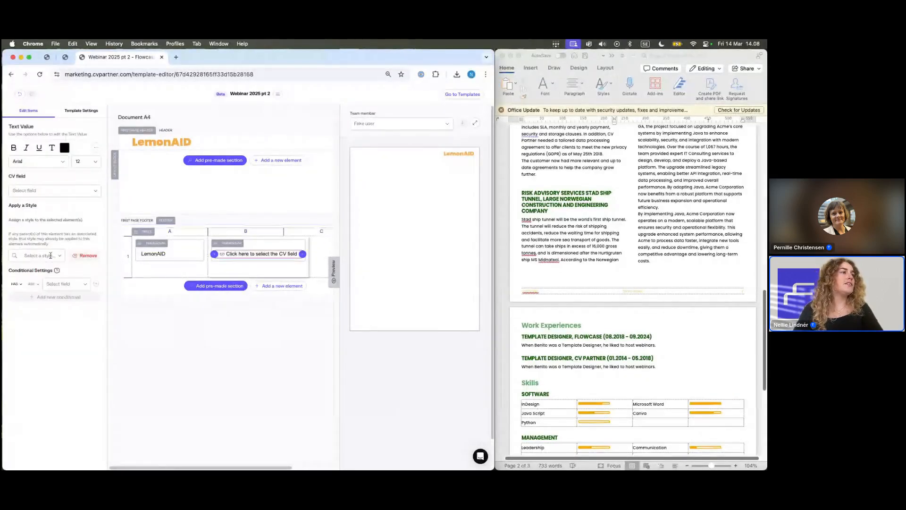
pyautogui.click(233, 271)
pyautogui.click(69, 243)
pyautogui.click(254, 253)
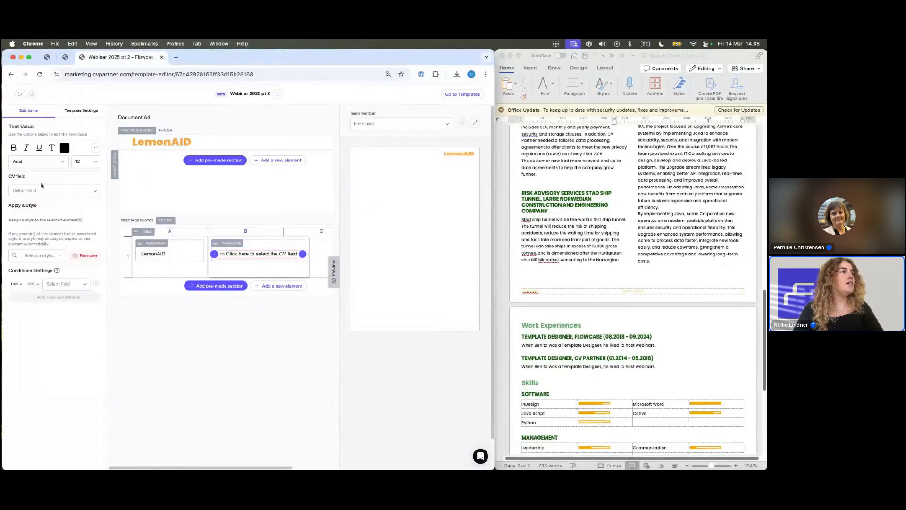
pyautogui.click(47, 188)
pyautogui.click(33, 214)
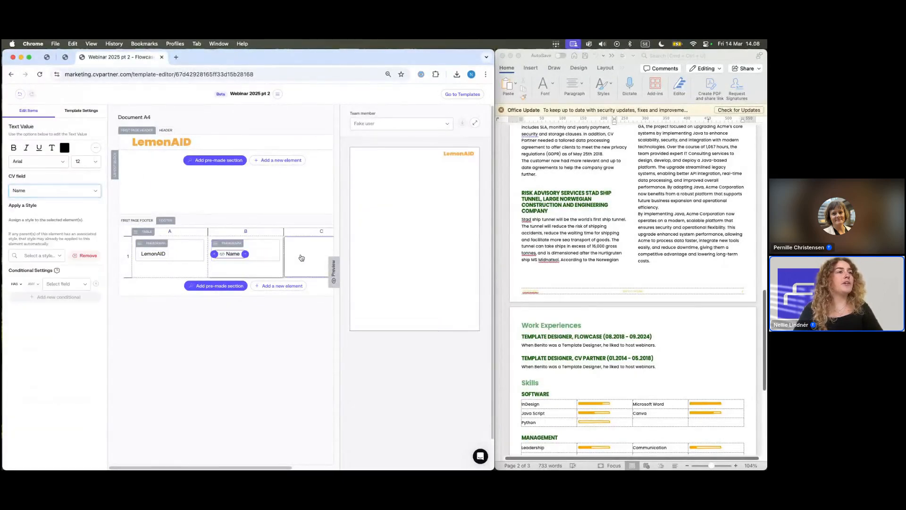
# Step: Copy the Name paragraph from the middle cell into the footer table's third cell and right-align the copy
pyautogui.click(301, 258)
pyautogui.click(206, 252)
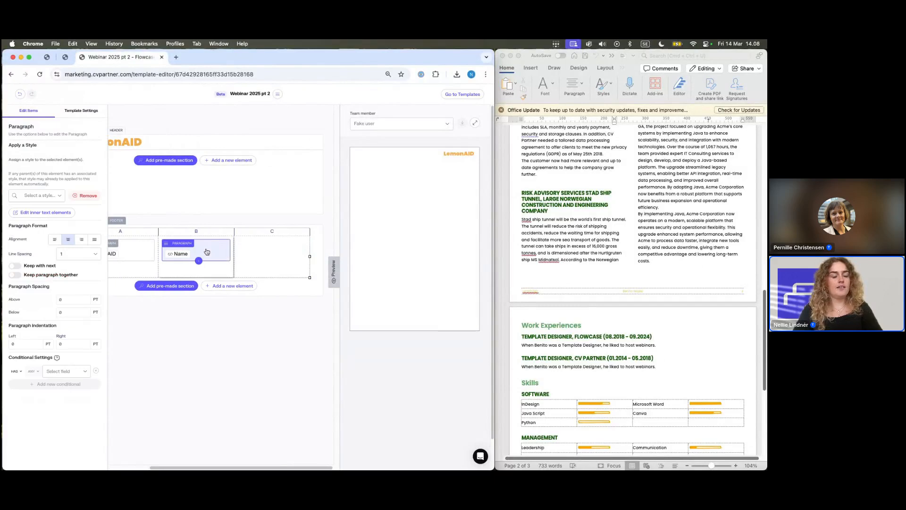
pyautogui.click(253, 260)
pyautogui.press('super+v')
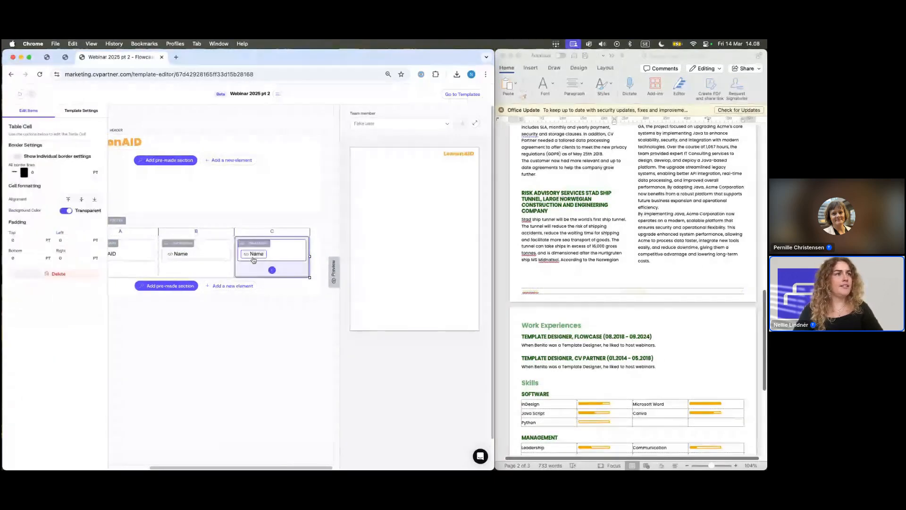
pyautogui.click(255, 256)
pyautogui.click(81, 240)
# Step: Change the CV field of the third cell's dynamic text to Current page number
pyautogui.click(255, 255)
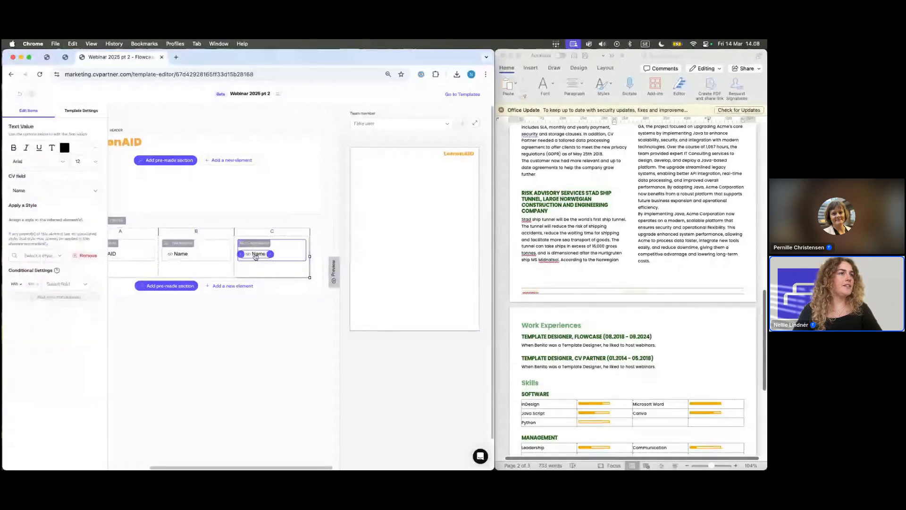
pyautogui.click(52, 190)
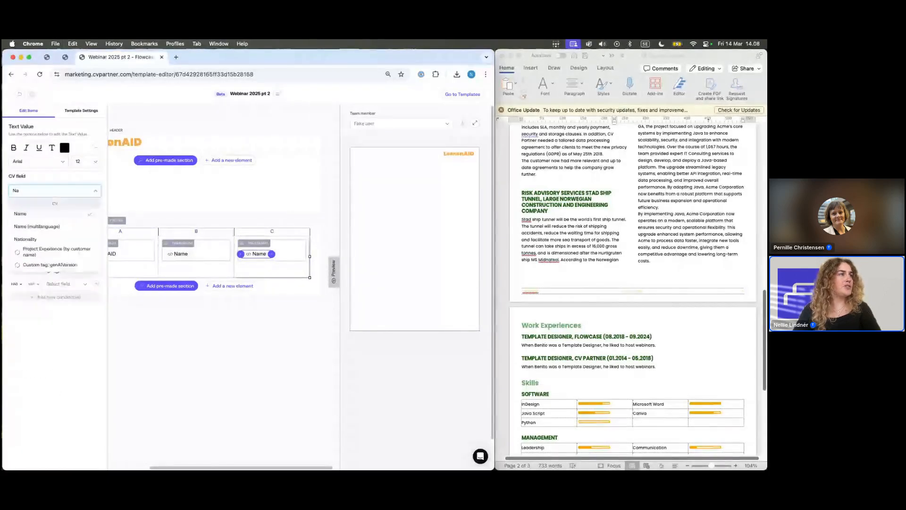
pyautogui.write('paho')
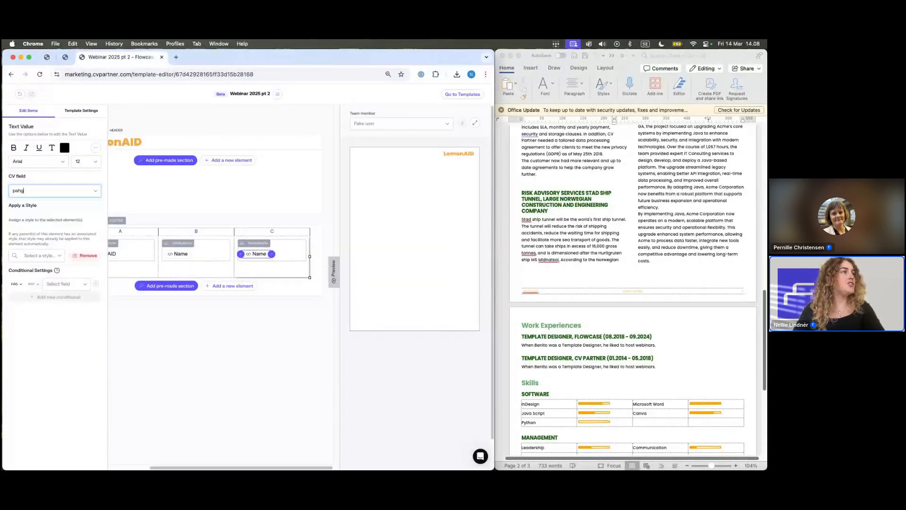
pyautogui.press('BackSpace')
pyautogui.write('ge')
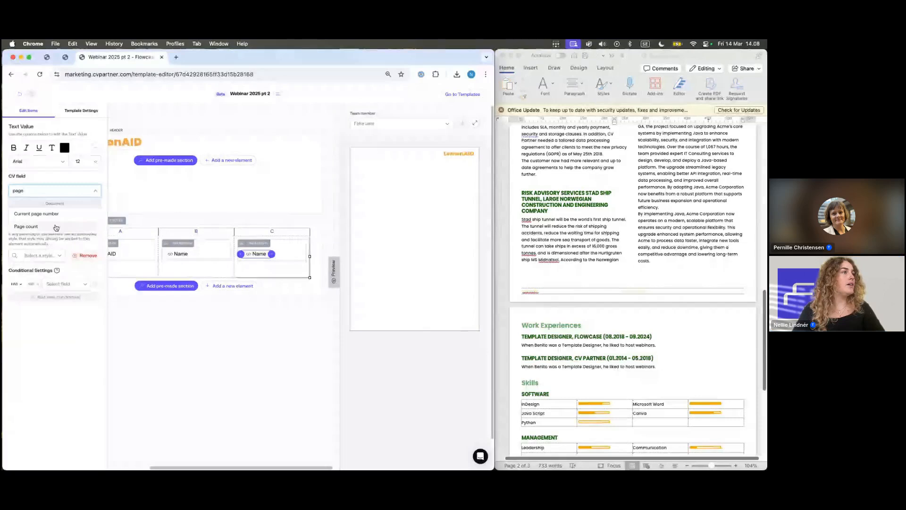
pyautogui.click(37, 214)
# Step: Select the three footer text values together and check the list of fonts available for them
pyautogui.hscroll(-2, 162, 276)
pyautogui.hscroll(1, 170, 278)
pyautogui.keyDown('shift'); pyautogui.click(217, 255); pyautogui.keyUp('shift')
pyautogui.keyDown('shift'); pyautogui.click(131, 257); pyautogui.keyUp('shift')
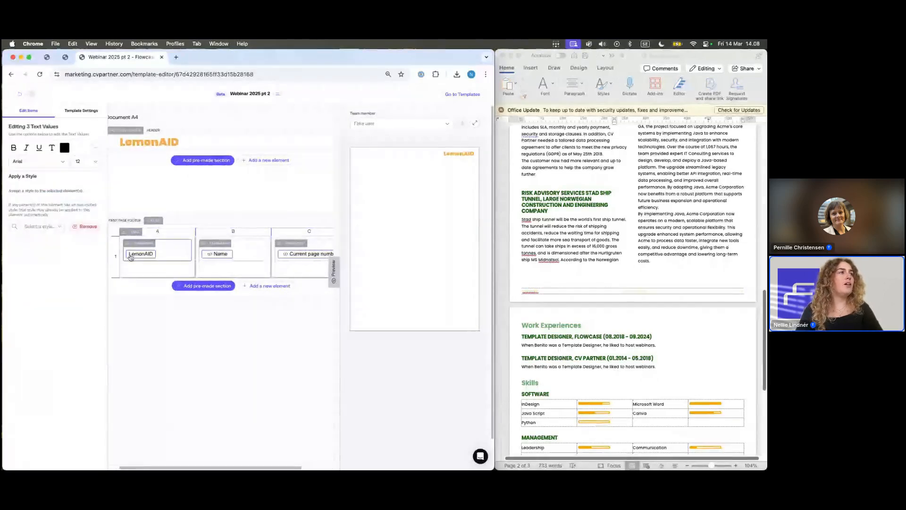
pyautogui.click(61, 162)
pyautogui.click(61, 162)
pyautogui.click(61, 164)
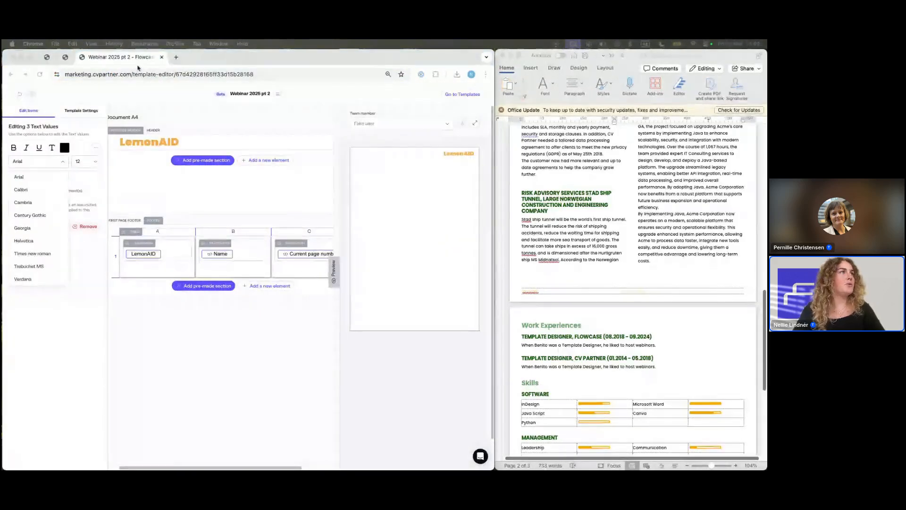
# Step: Reload the template editor page
pyautogui.click(131, 77)
pyautogui.press('super+a')
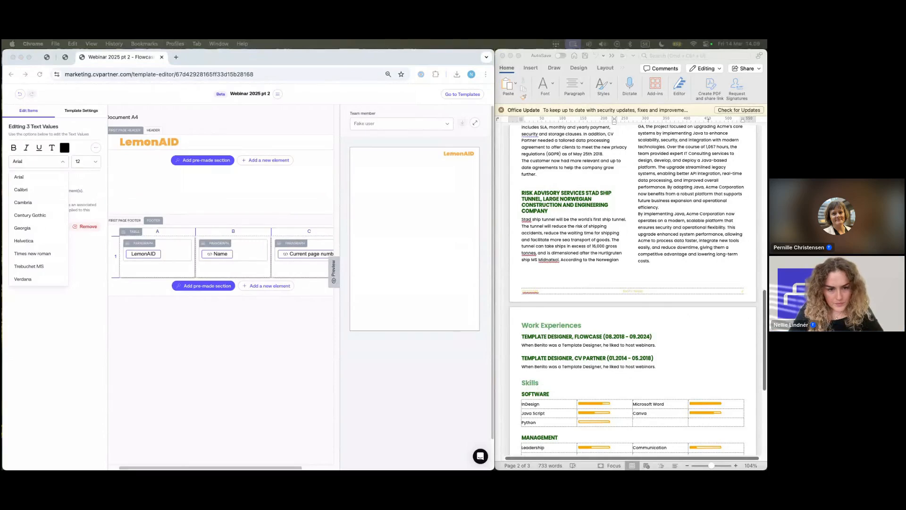
pyautogui.click(165, 74)
pyautogui.press('Return')
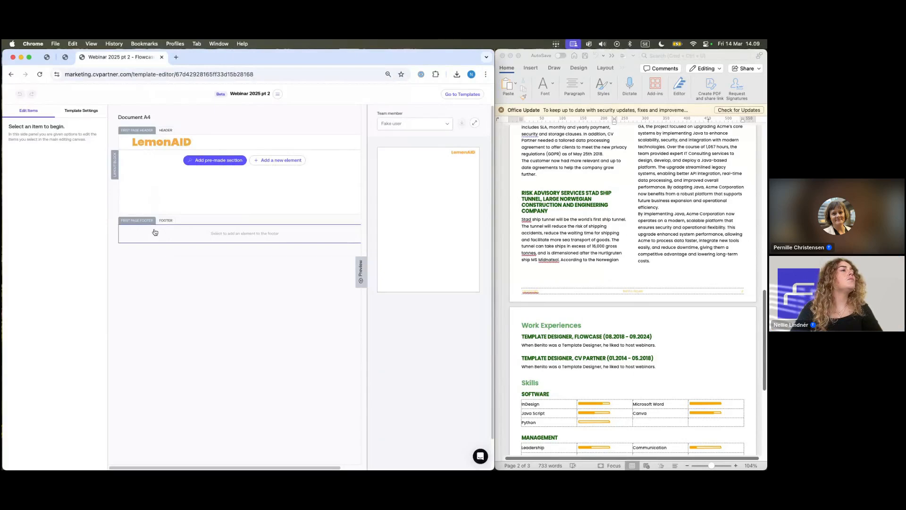
# Step: Show the template's regular footer and set the font of its LemonAID text to Poppins Regular
pyautogui.click(155, 232)
pyautogui.click(170, 221)
pyautogui.click(154, 255)
pyautogui.click(153, 255)
pyautogui.click(37, 161)
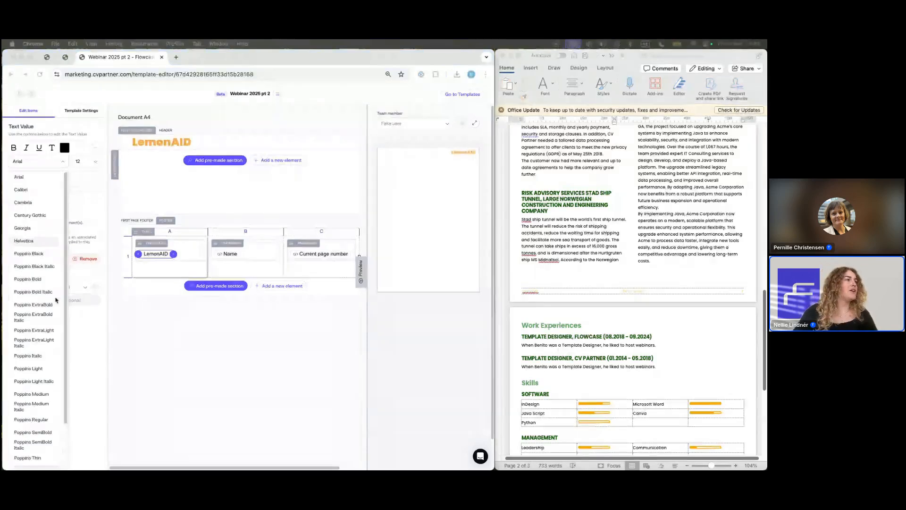
pyautogui.scroll(-2, 37, 293)
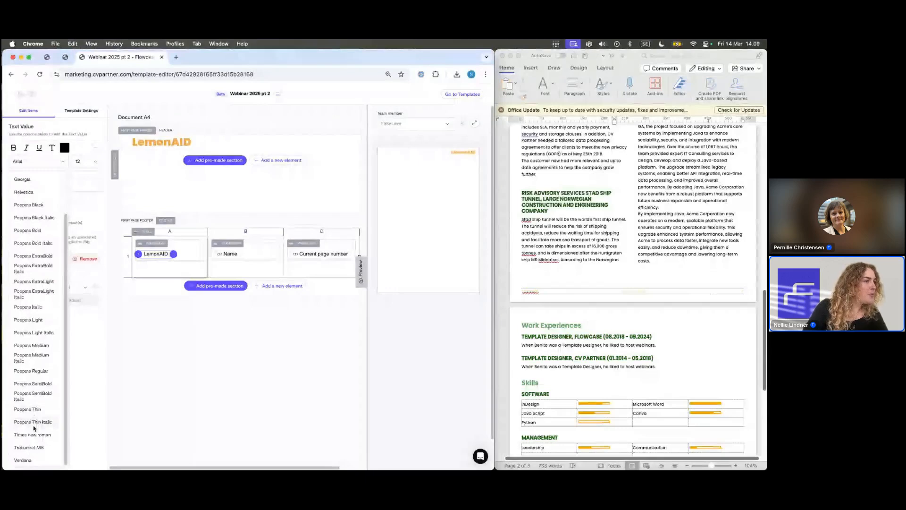
pyautogui.click(31, 370)
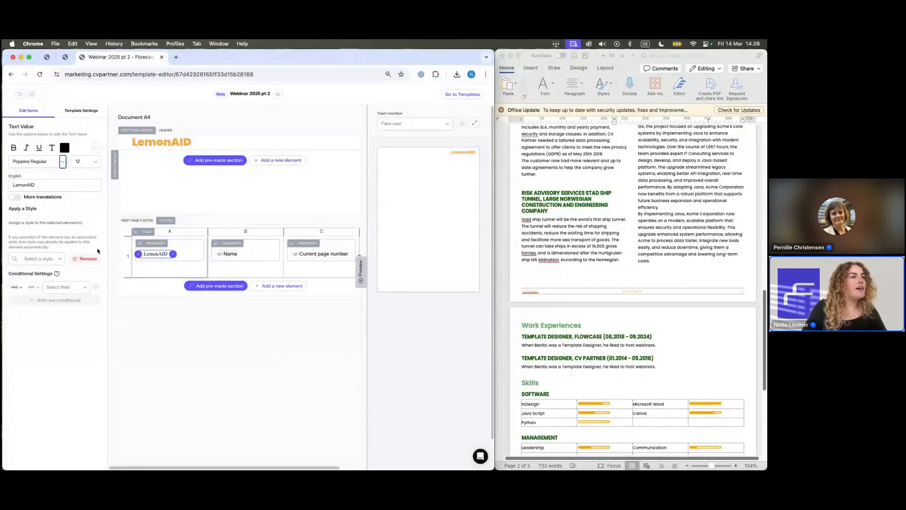
# Step: Set all three footer text values to the Poppins Regular font and the orange colour #ffa200
pyautogui.keyDown('shift'); pyautogui.click(229, 254); pyautogui.keyUp('shift')
pyautogui.keyDown('shift'); pyautogui.click(323, 257); pyautogui.keyUp('shift')
pyautogui.scroll(-2, 42, 380)
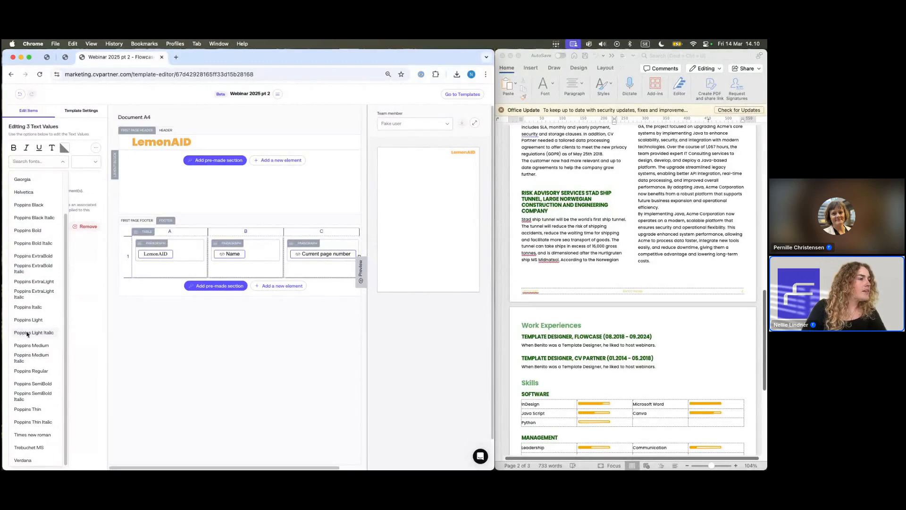
pyautogui.click(21, 372)
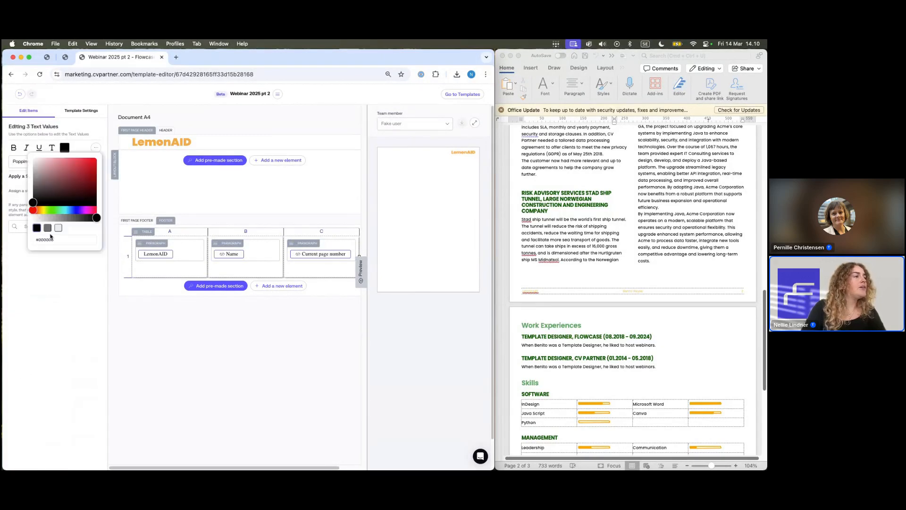
pyautogui.click(40, 211)
pyautogui.moveTo(80, 172); pyautogui.dragTo(99, 156)
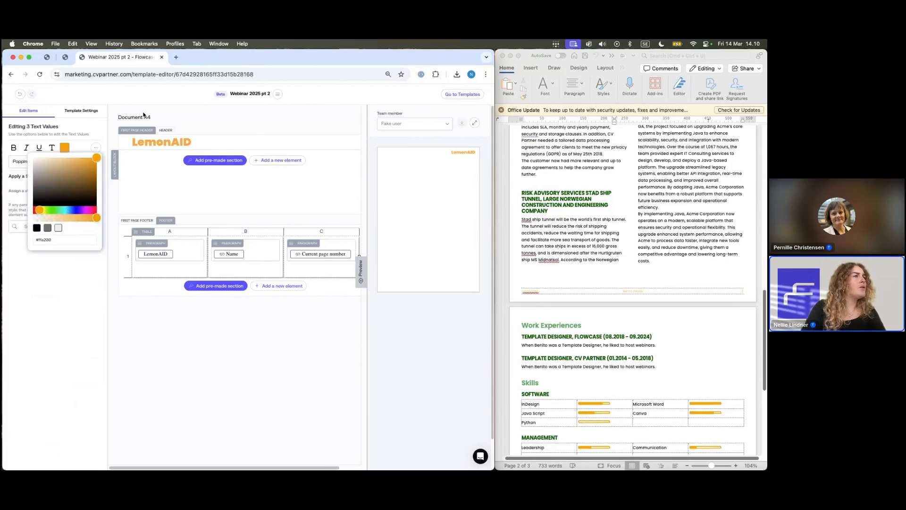
# Step: Widen the preview and set the font size of the three footer text values to 9
pyautogui.click(277, 387)
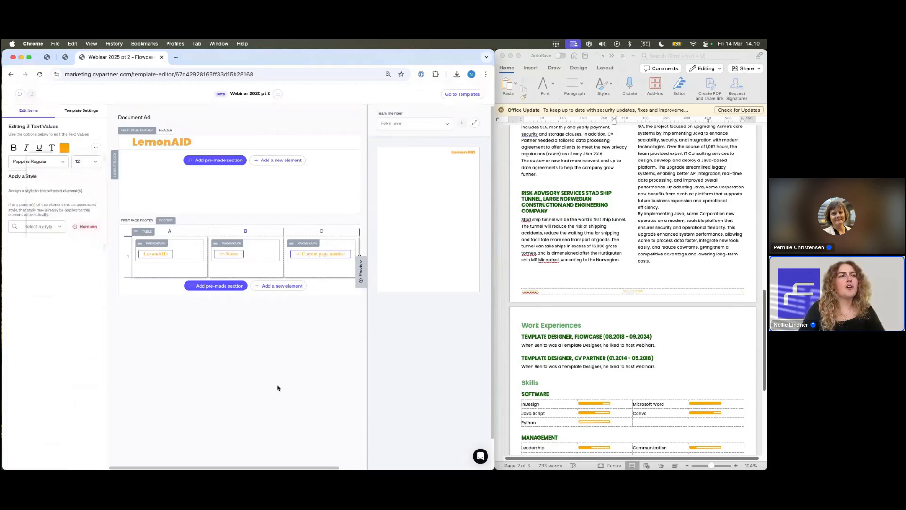
pyautogui.click(359, 273)
pyautogui.click(94, 161)
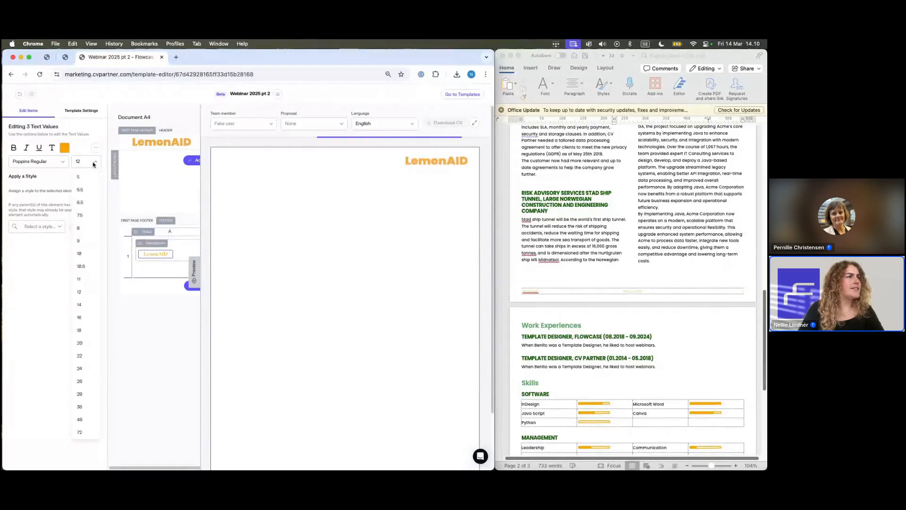
pyautogui.click(81, 240)
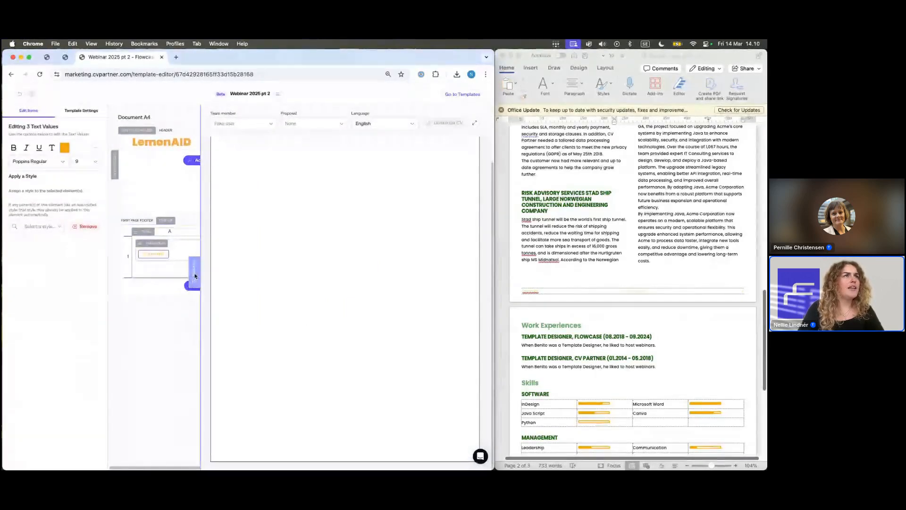
# Step: Preview the template with the sample team member's CV and the Webinar Template Training proposal, and narrow the preview again
pyautogui.click(255, 124)
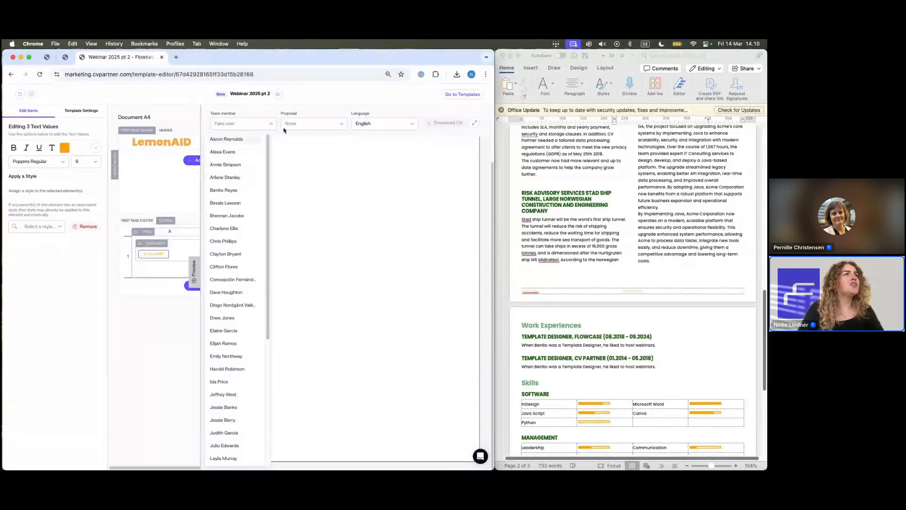
pyautogui.click(287, 125)
pyautogui.click(327, 288)
pyautogui.click(269, 124)
pyautogui.click(242, 165)
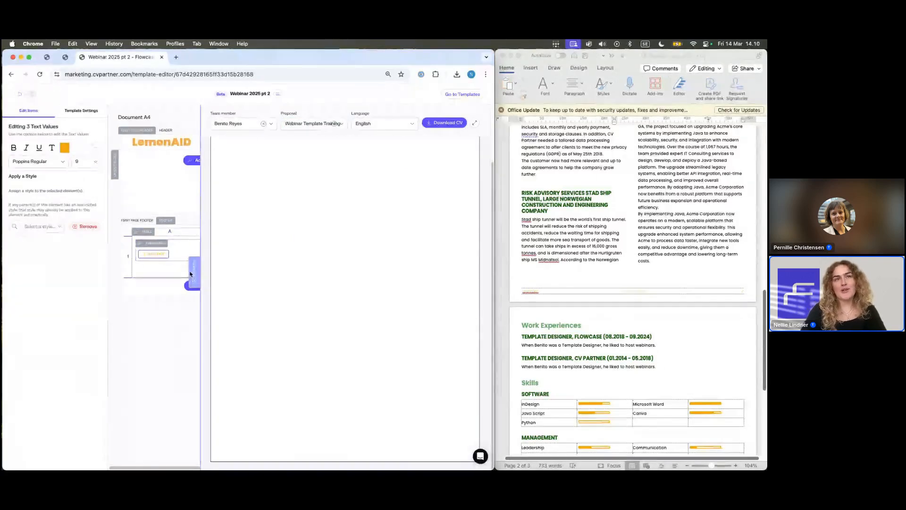
pyautogui.moveTo(194, 272); pyautogui.dragTo(392, 273)
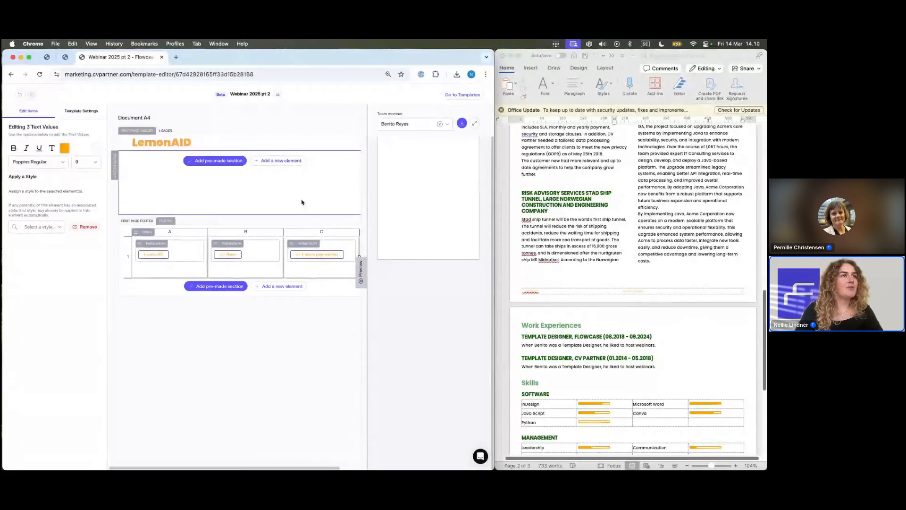
# Step: Check the orange sidebar on the Word sample's first page and insert Border.png as a static image in the template body
pyautogui.click(549, 206)
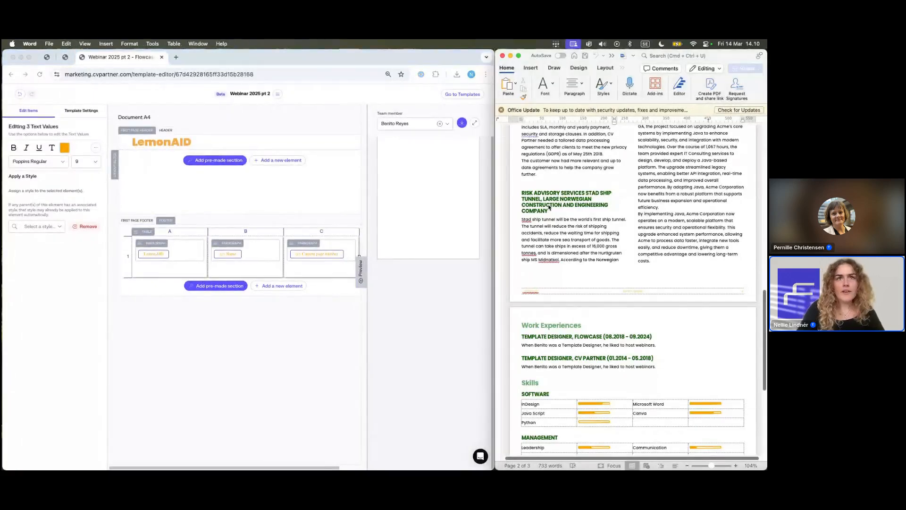
pyautogui.scroll(15, 566, 189)
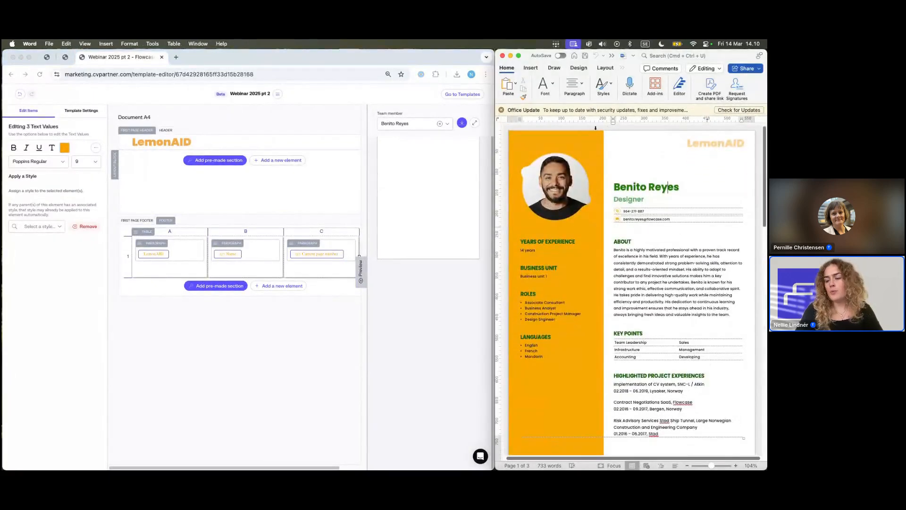
pyautogui.click(513, 139)
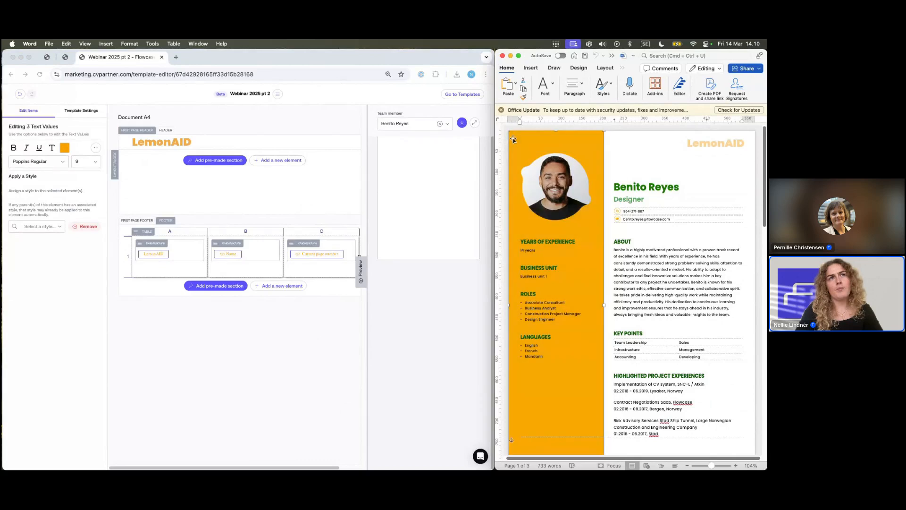
pyautogui.click(273, 160)
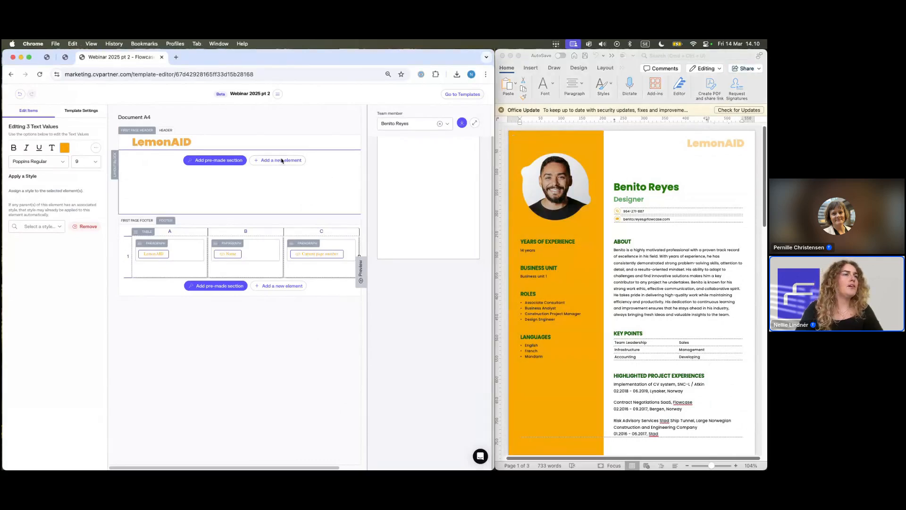
pyautogui.click(272, 160)
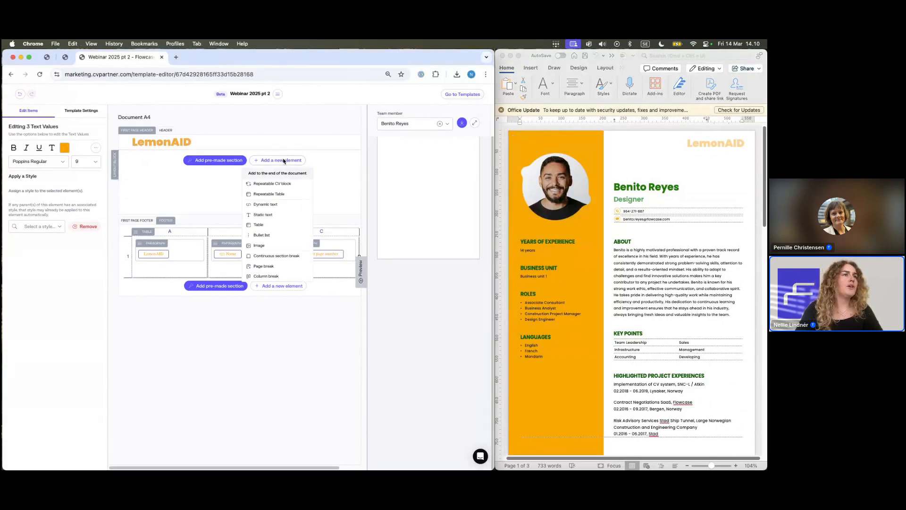
pyautogui.click(260, 245)
pyautogui.click(289, 286)
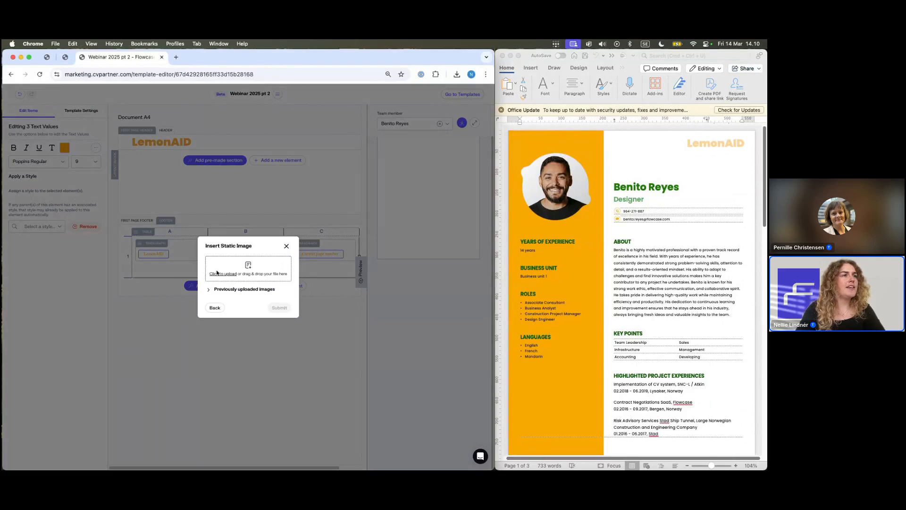
pyautogui.hotkey('ctrl', 'Up')
pyautogui.click(138, 373)
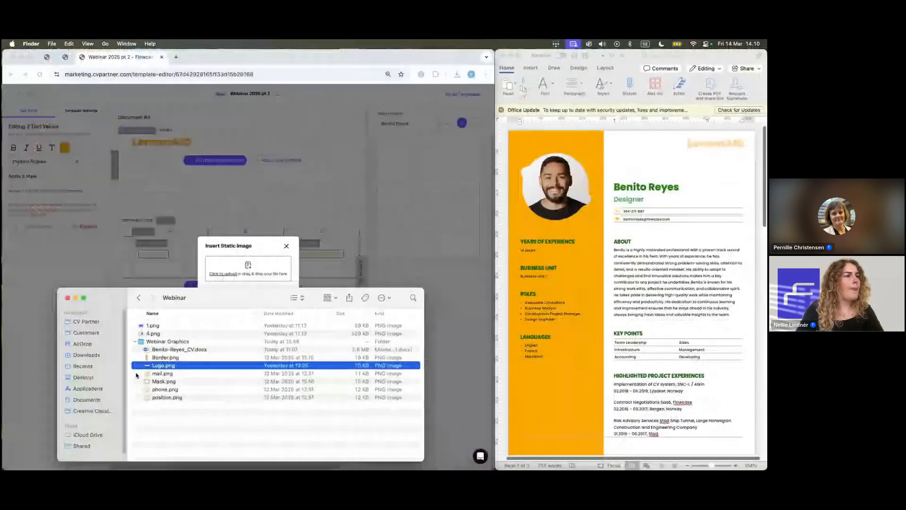
pyautogui.click(167, 359)
pyautogui.moveTo(168, 360); pyautogui.dragTo(256, 266)
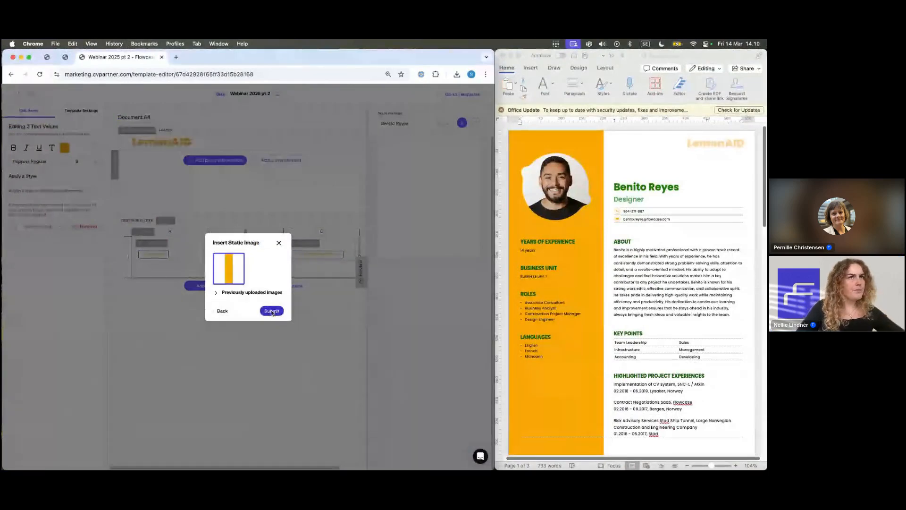
pyautogui.click(271, 311)
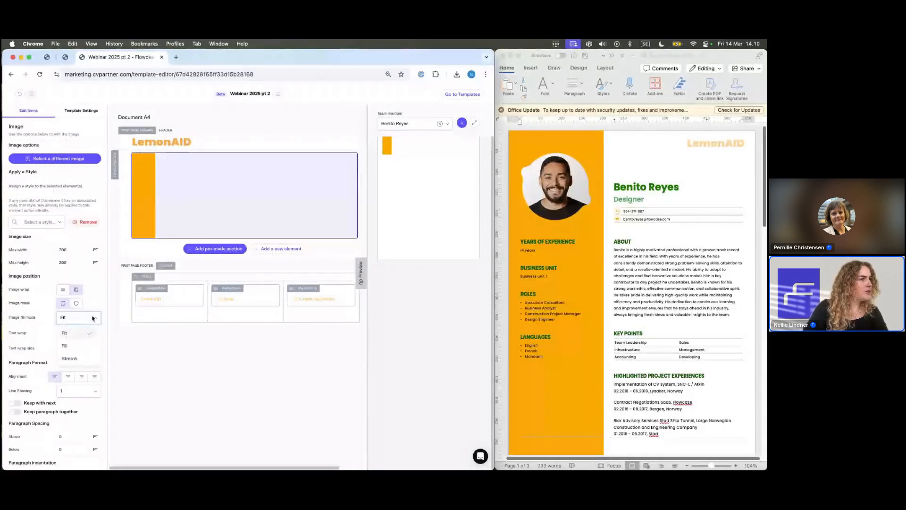
# Step: Set the border image's text wrap to None and its relative horizontal and vertical positions to Page
pyautogui.click(94, 336)
pyautogui.click(81, 386)
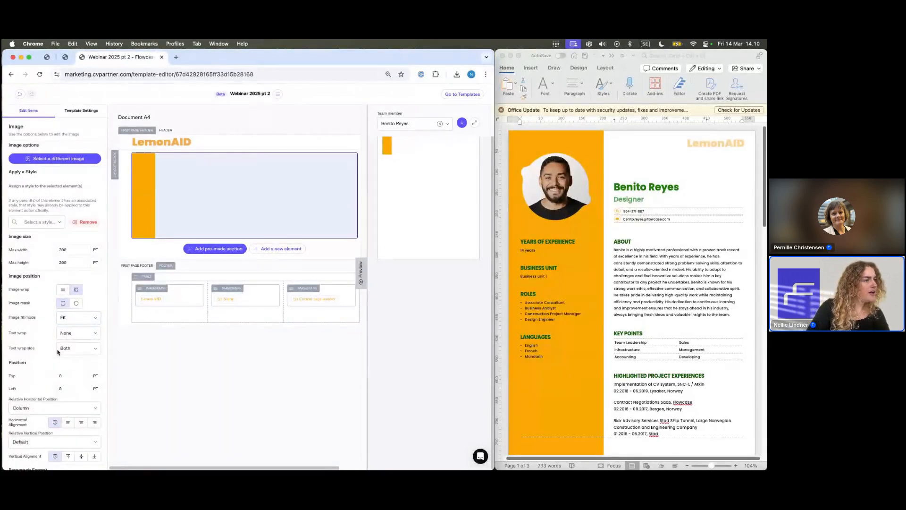
pyautogui.scroll(-5, 61, 360)
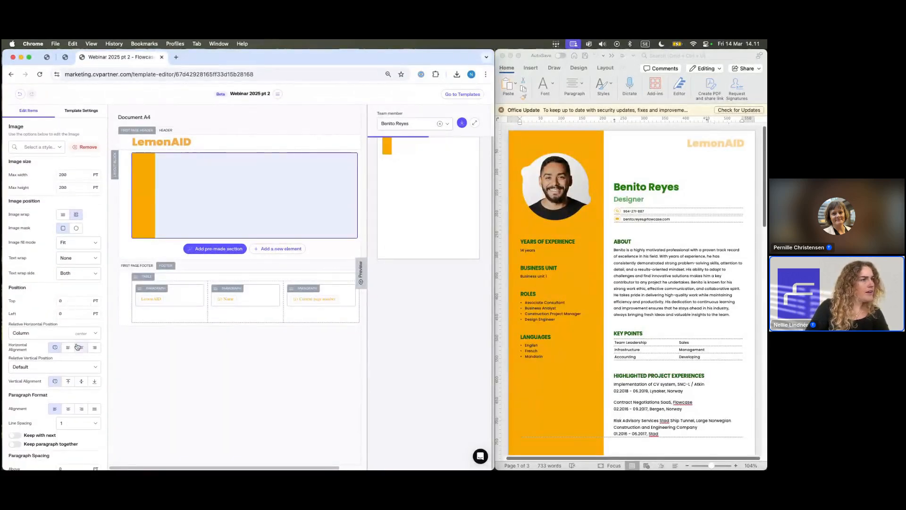
pyautogui.click(88, 307)
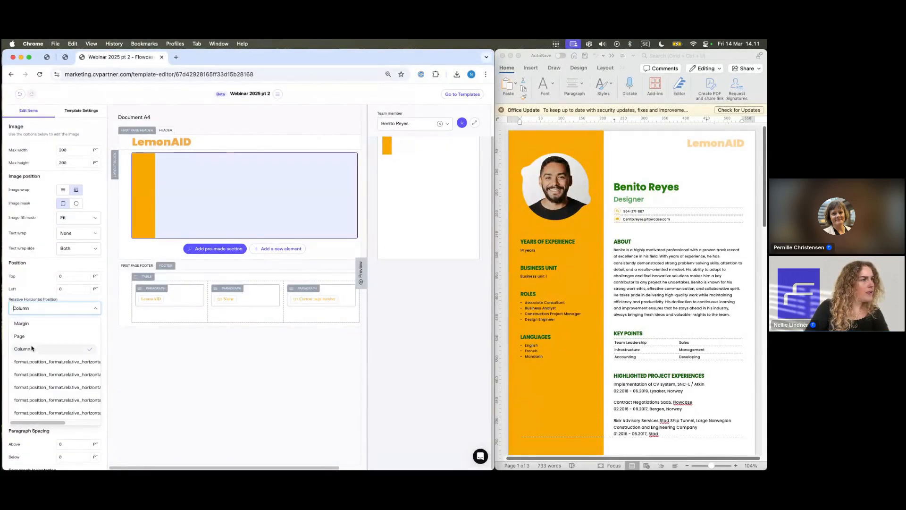
pyautogui.click(89, 334)
pyautogui.click(95, 344)
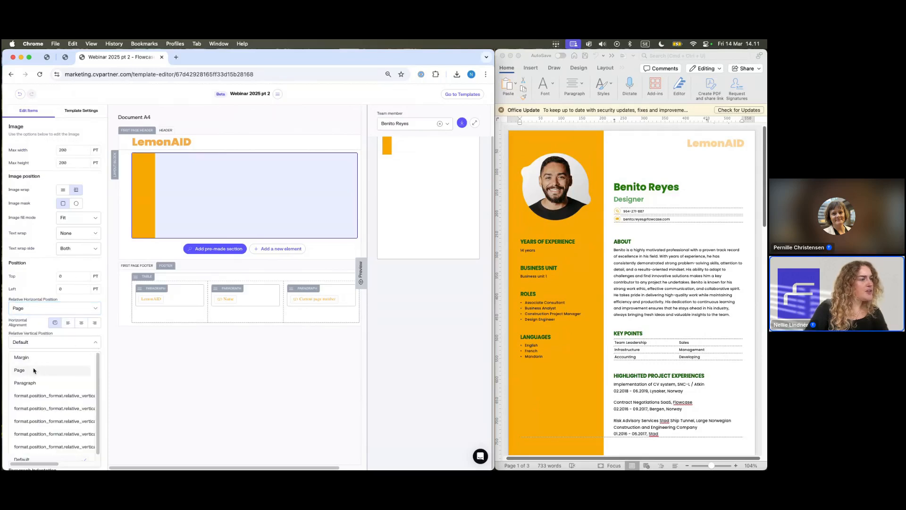
pyautogui.click(42, 370)
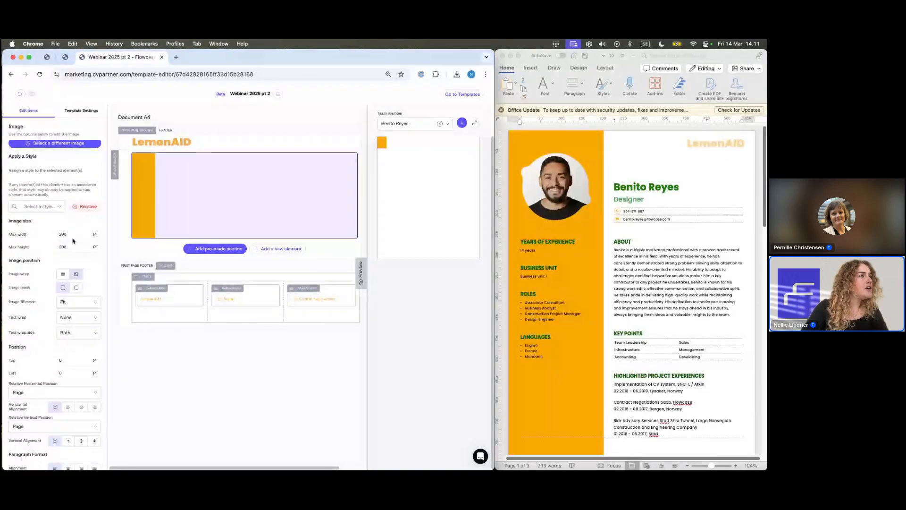
# Step: Set the border image's maximum width to 300 pt and maximum height to 842 pt
pyautogui.moveTo(73, 235); pyautogui.dragTo(10, 234)
pyautogui.write('300')
pyautogui.press('Tab')
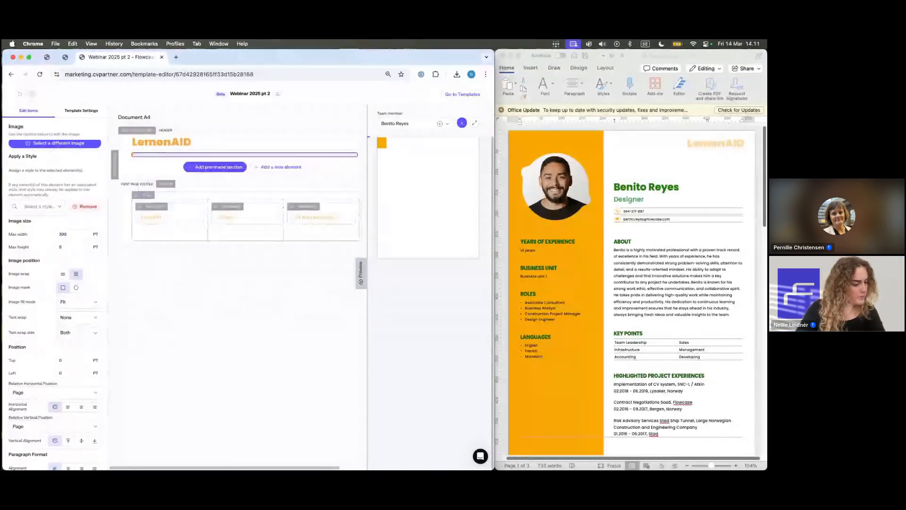
pyautogui.write('842')
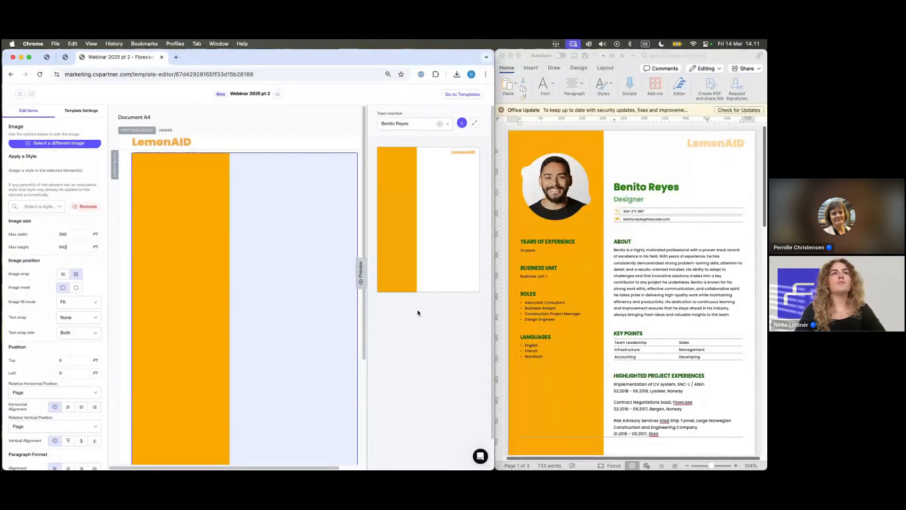
# Step: Add a table with two columns and two rows below the border image
pyautogui.scroll(-5, 283, 330)
pyautogui.click(278, 375)
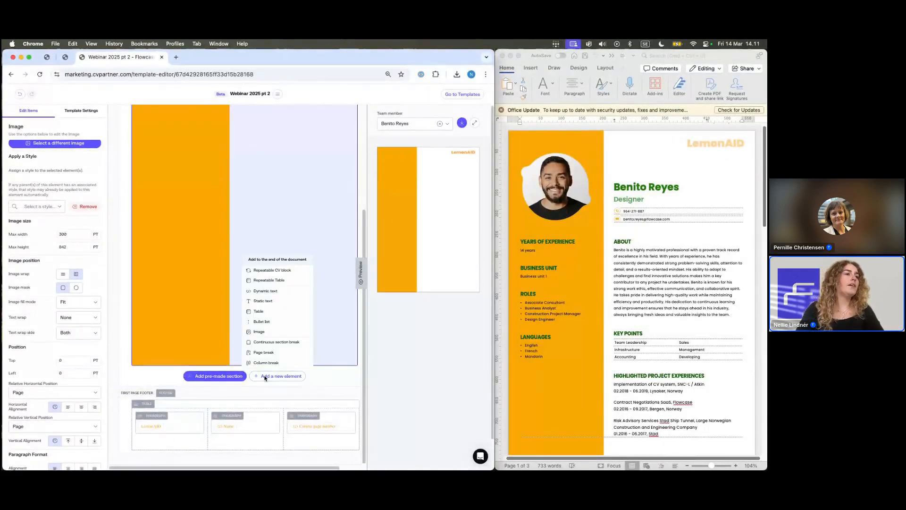
pyautogui.click(257, 311)
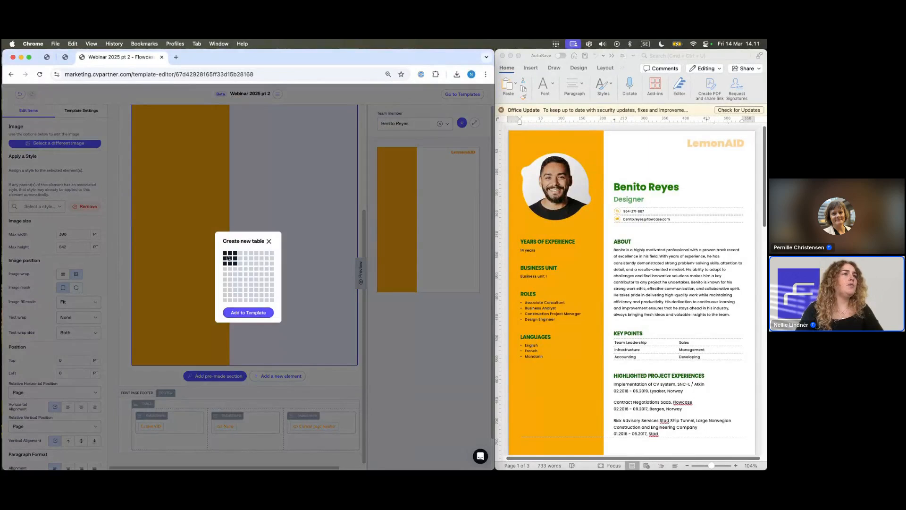
pyautogui.click(230, 261)
pyautogui.click(248, 313)
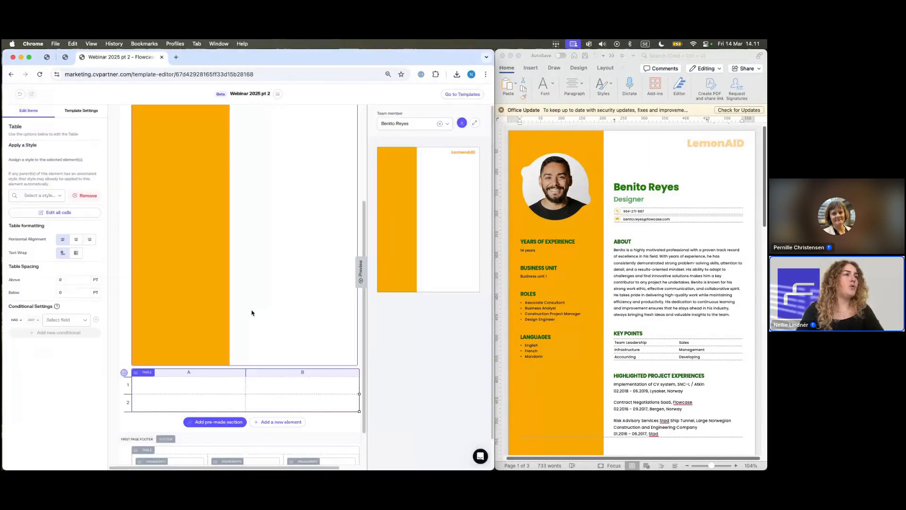
# Step: Select all four cells of the new table and set their padding to 0 pt on every side
pyautogui.click(183, 366)
pyautogui.keyDown('shift'); pyautogui.click(287, 362); pyautogui.keyUp('shift')
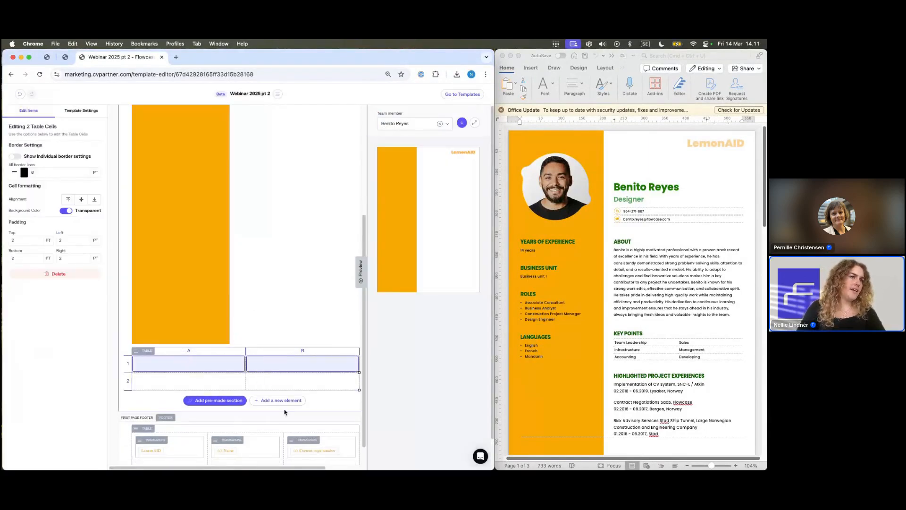
pyautogui.keyDown('shift'); pyautogui.click(312, 380); pyautogui.keyUp('shift')
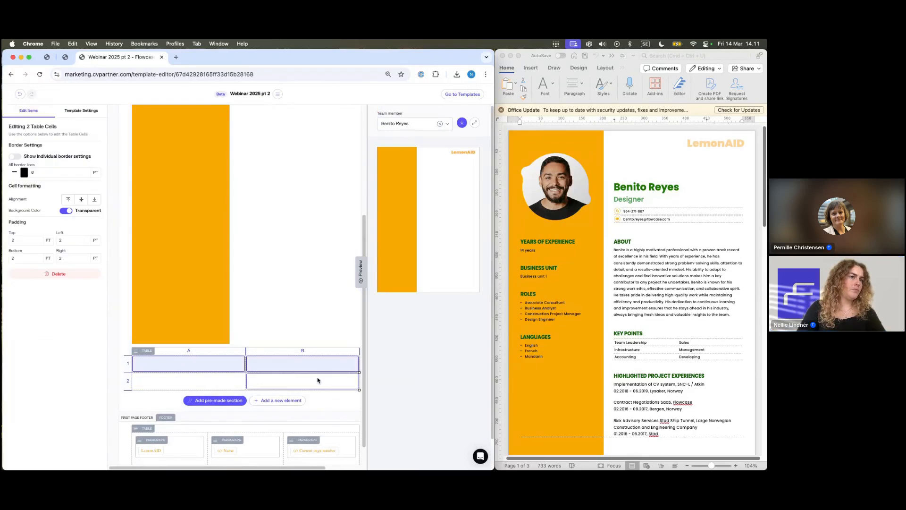
pyautogui.keyDown('shift'); pyautogui.click(214, 381); pyautogui.keyUp('shift')
pyautogui.click(39, 237)
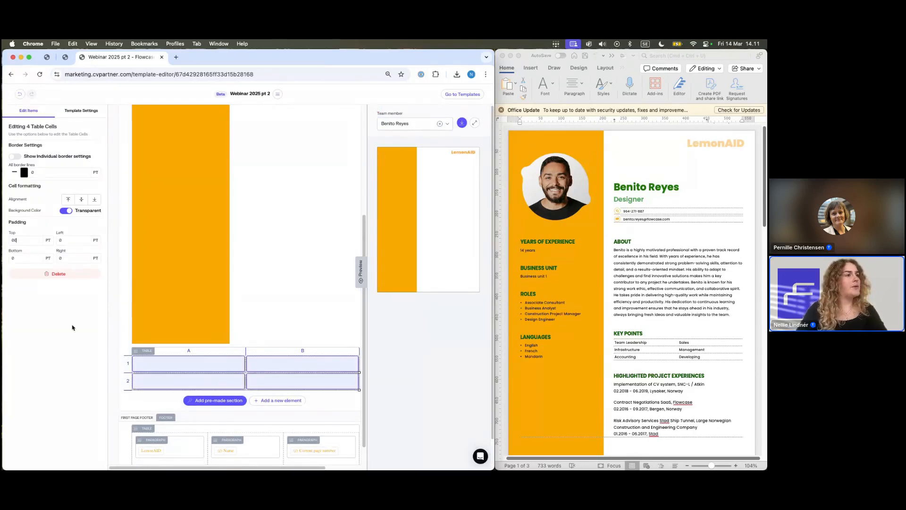
# Step: Insert a dynamic image with the Profile image field into cell A1 of the new table
pyautogui.click(144, 360)
pyautogui.click(188, 365)
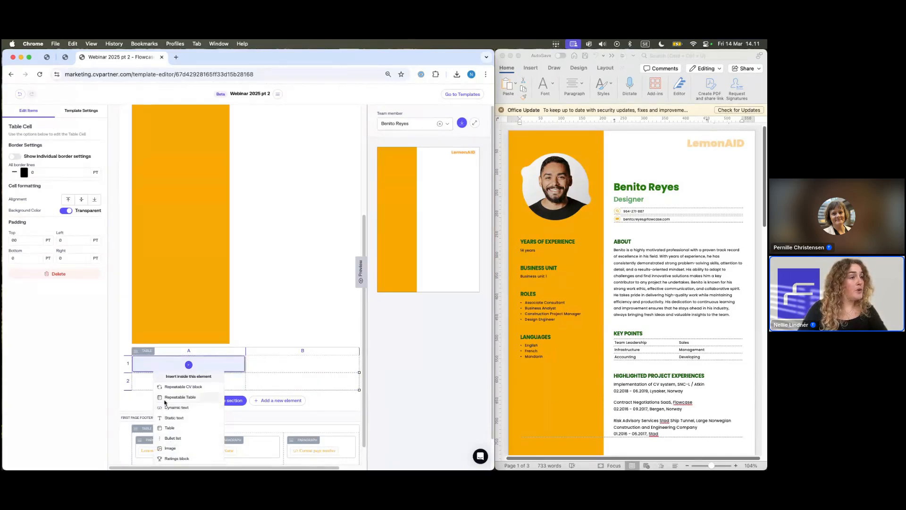
pyautogui.click(170, 448)
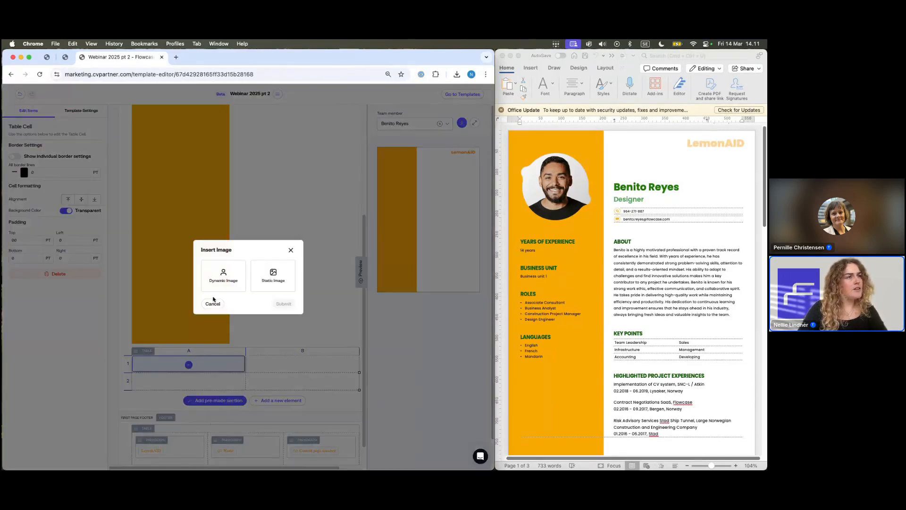
pyautogui.click(217, 275)
pyautogui.click(234, 277)
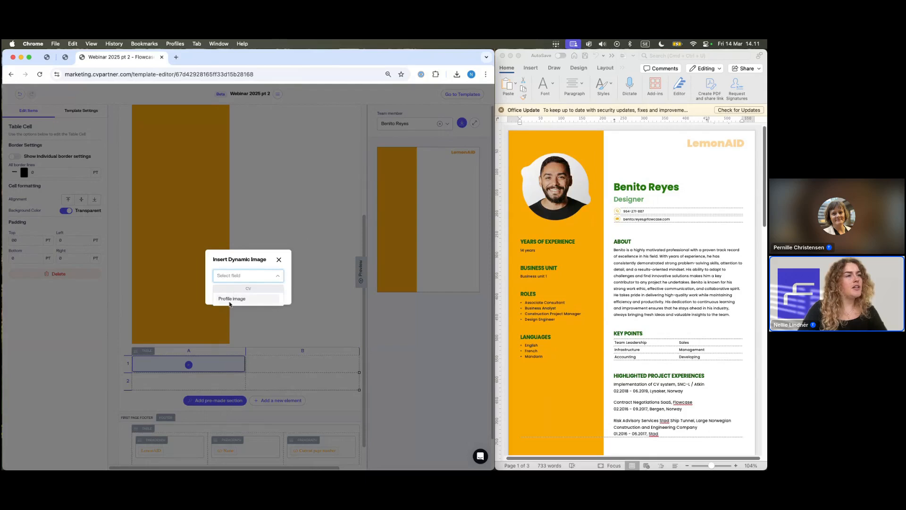
pyautogui.click(231, 299)
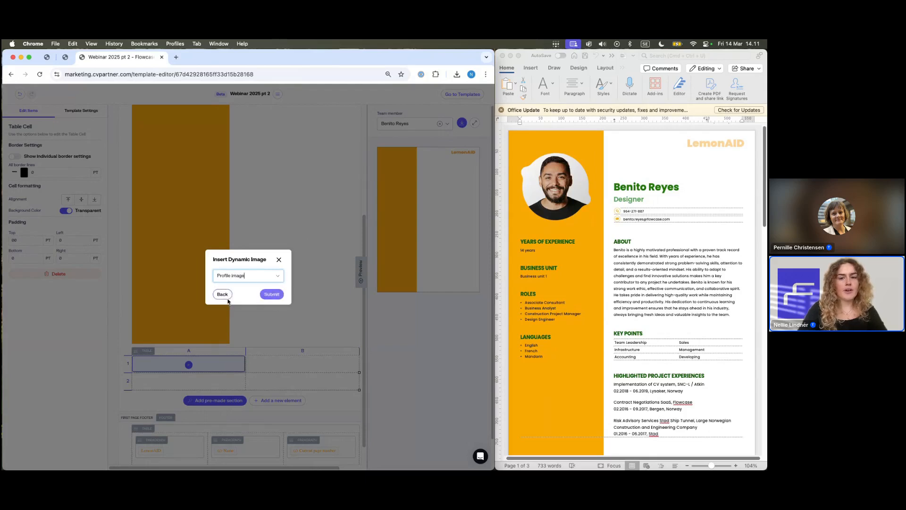
pyautogui.click(271, 294)
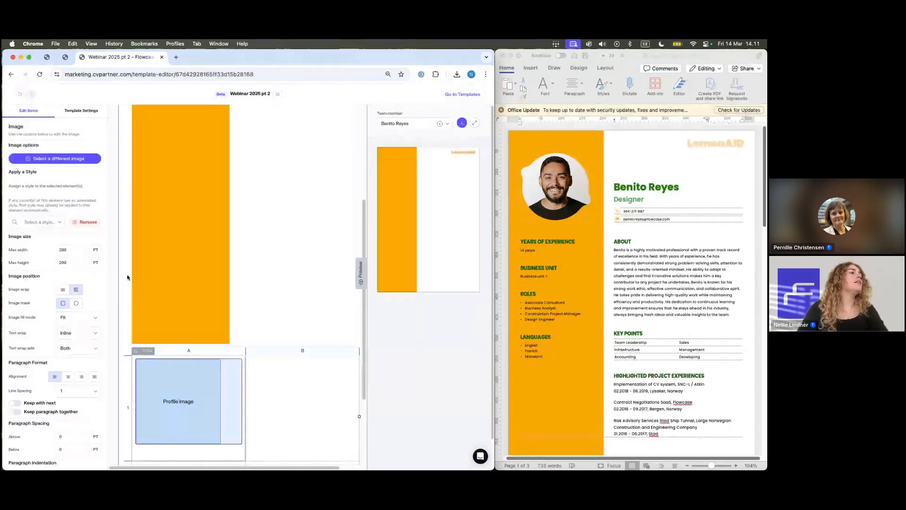
# Step: Set the profile image's maximum width and maximum height to 170 pt each
pyautogui.write('170')
pyautogui.press('Tab')
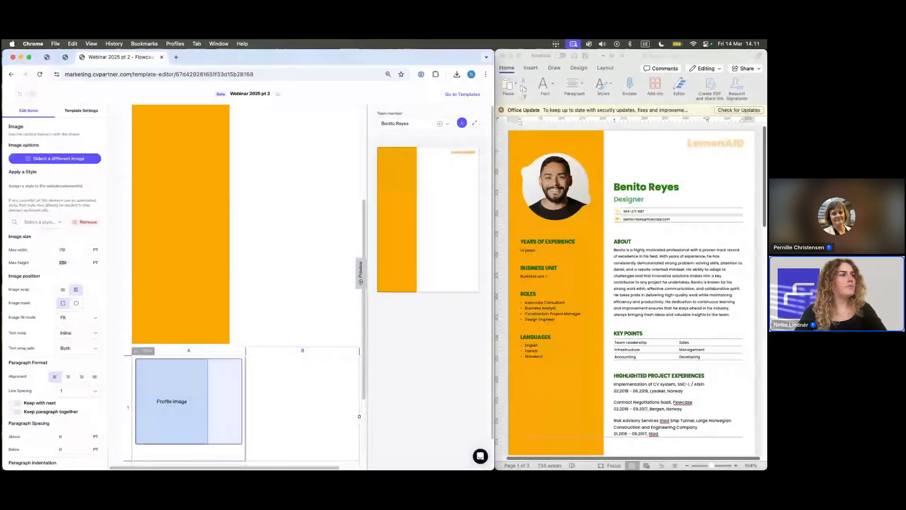
pyautogui.write('170')
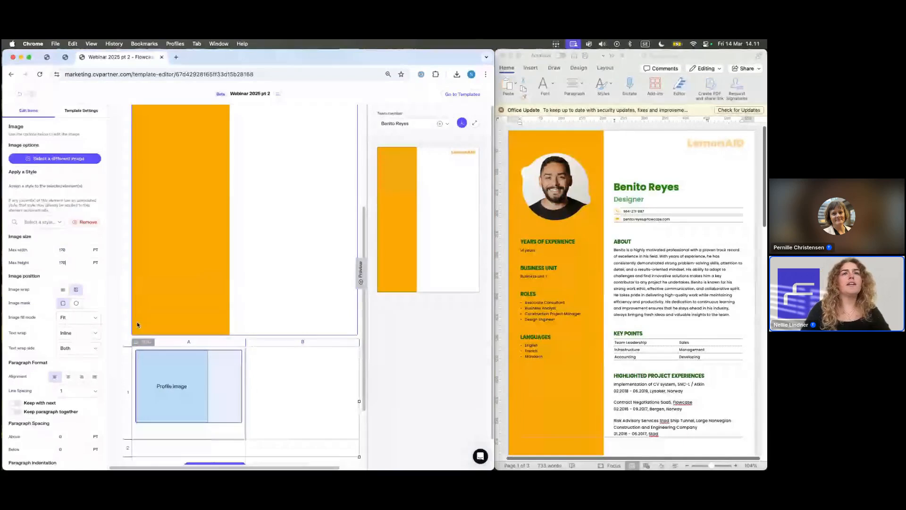
# Step: Set the table's column widths to 225 pt for column A and 310 pt for column B
pyautogui.click(125, 314)
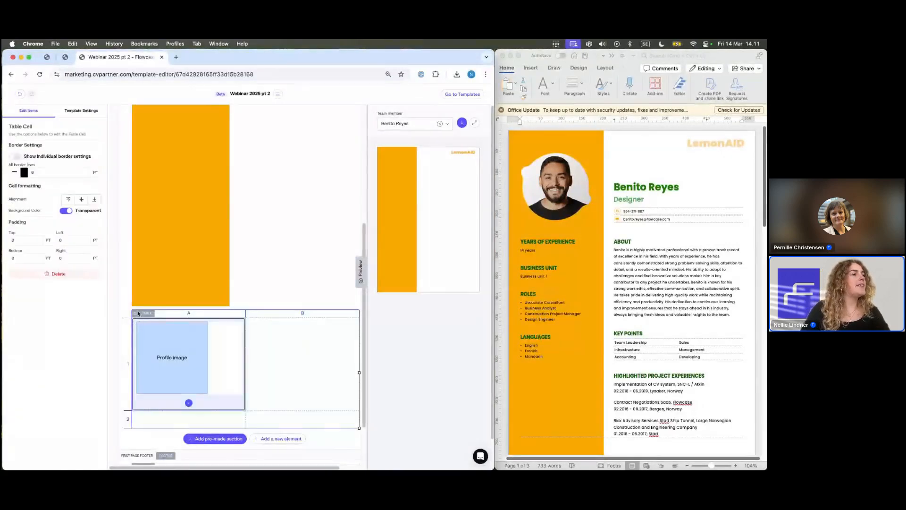
pyautogui.click(124, 314)
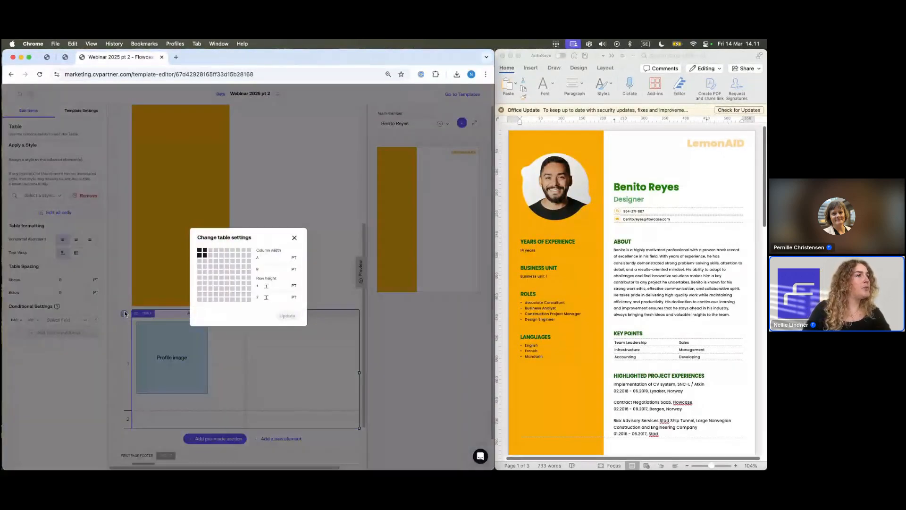
pyautogui.click(276, 258)
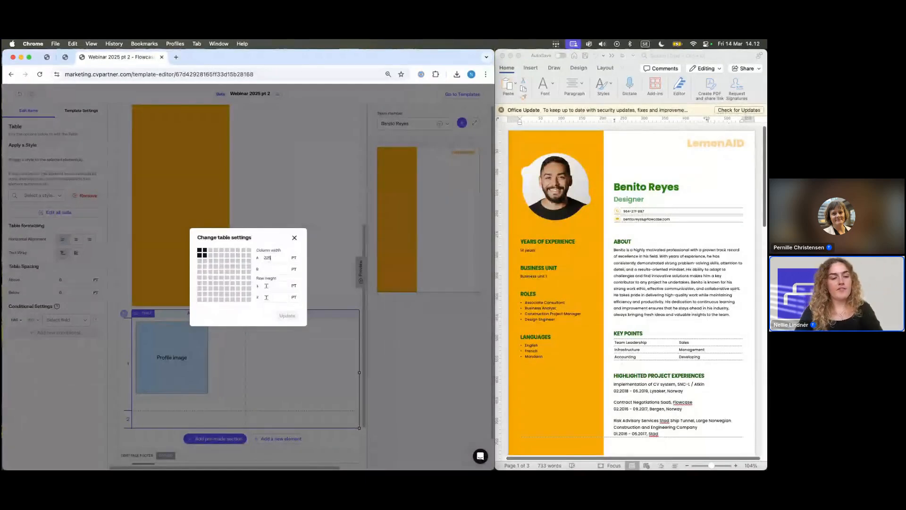
pyautogui.press('Tab')
pyautogui.write('310')
pyautogui.press('Return')
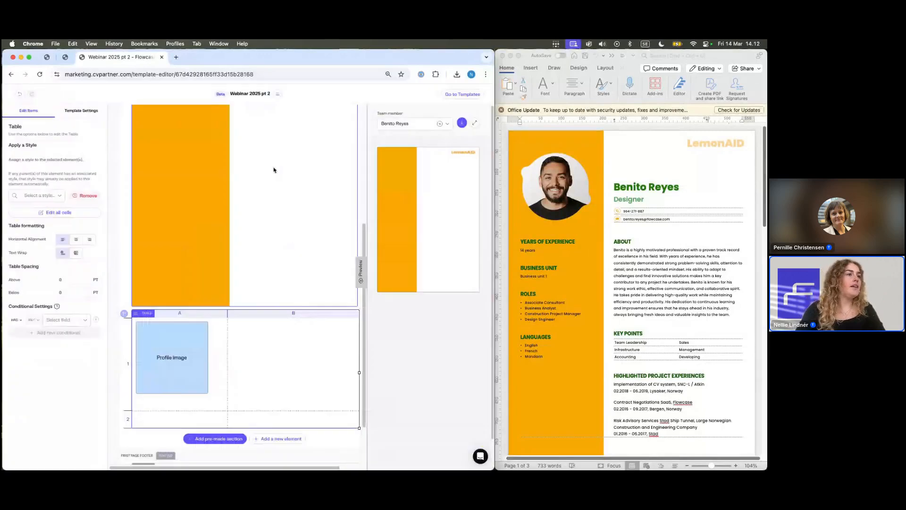
# Step: Set the right padding of table cell A2 to 15 pt
pyautogui.scroll(-1, 543, 160)
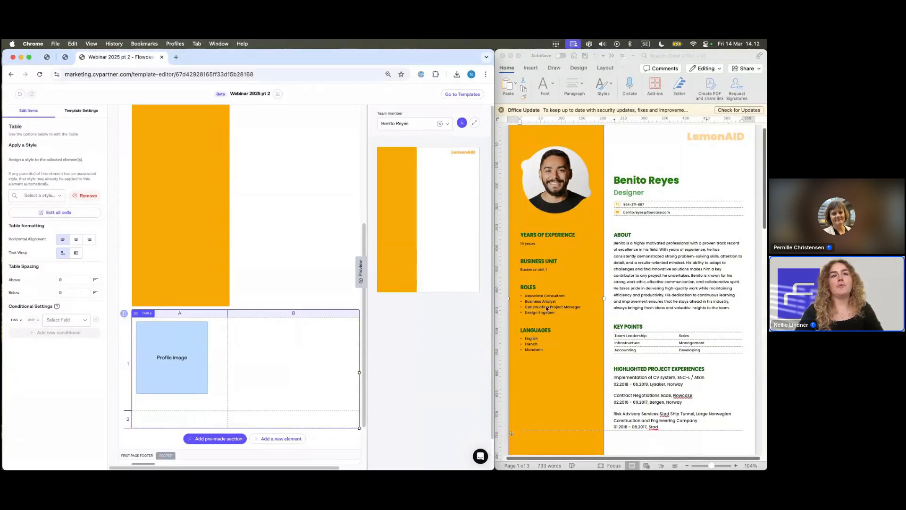
pyautogui.click(211, 423)
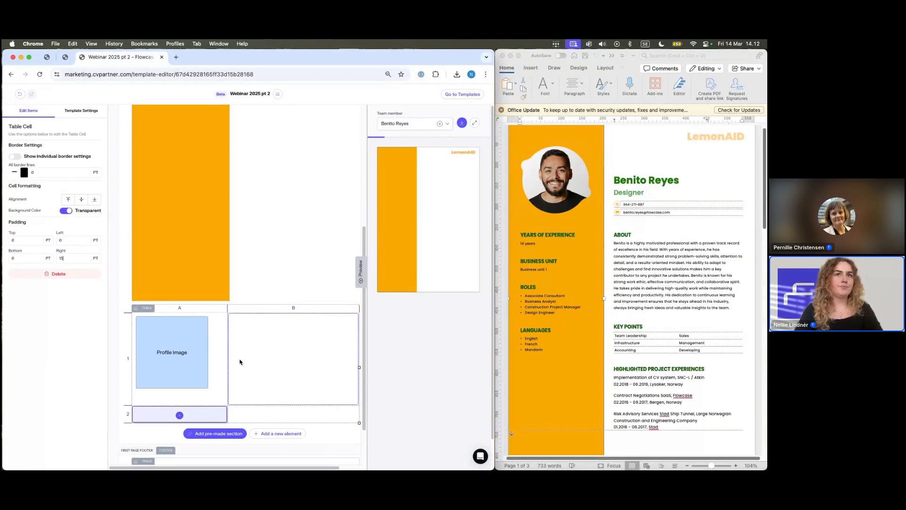
pyautogui.click(253, 357)
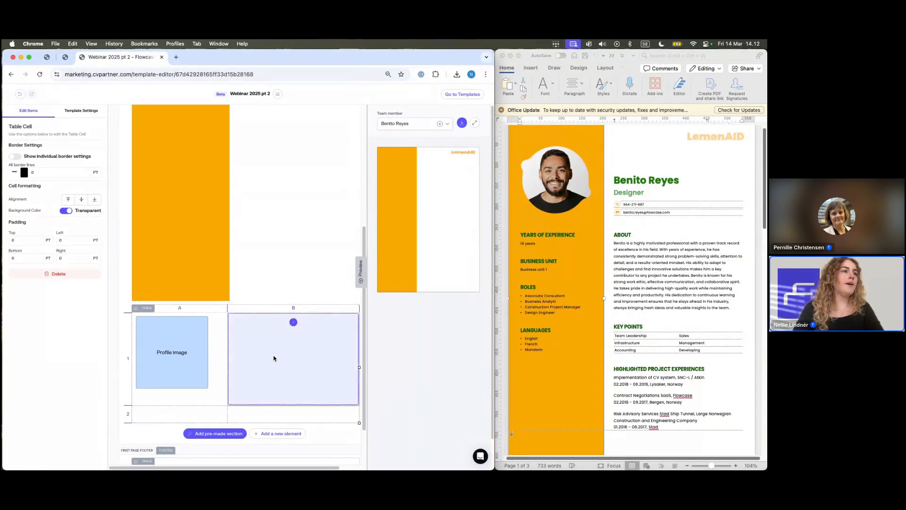
# Step: Switch to the sample CV in Word and try inserting and removing line breaks in the name heading and About paragraph
pyautogui.click(641, 185)
pyautogui.click(658, 183)
pyautogui.press('Return')
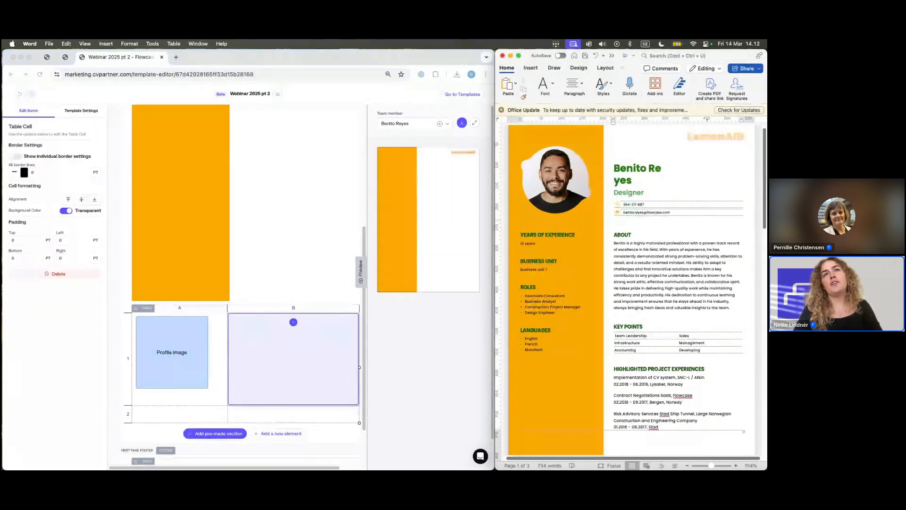
pyautogui.press('BackSpace')
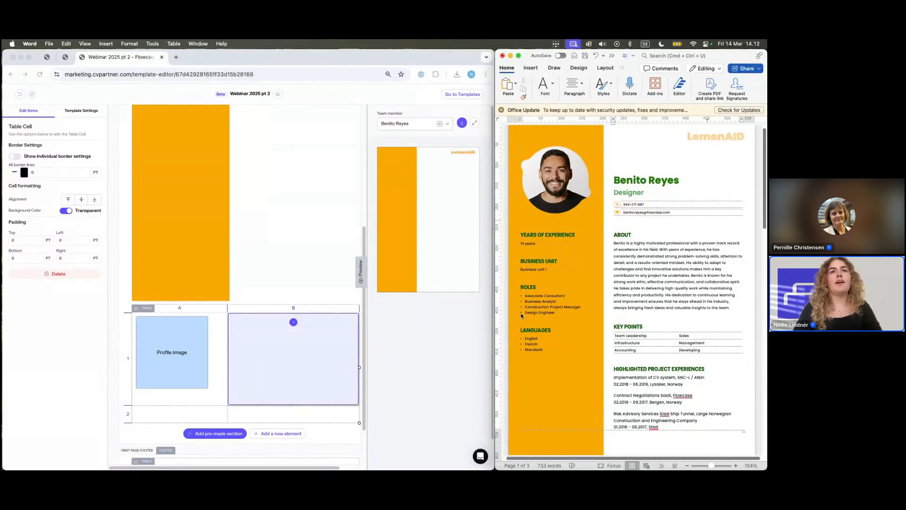
pyautogui.press('Return')
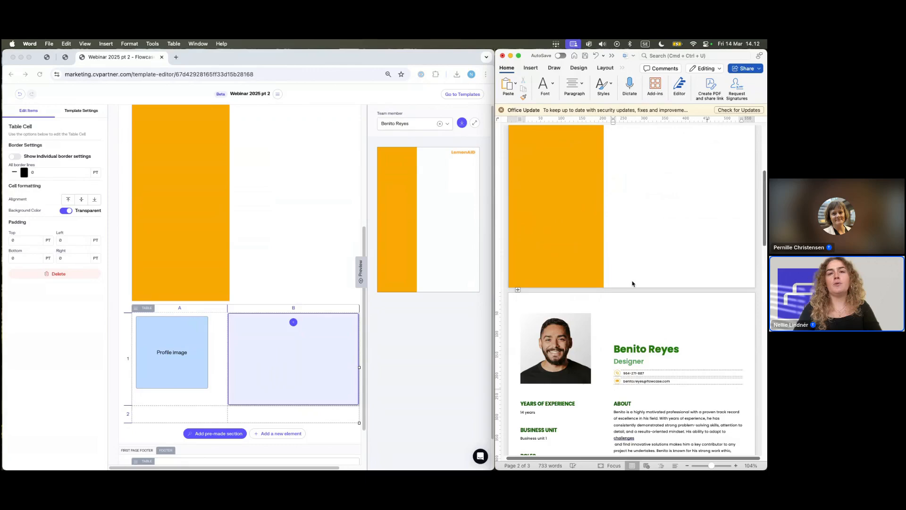
pyautogui.scroll(-5, 633, 282)
pyautogui.press('BackSpace')
pyautogui.scroll(2, 632, 280)
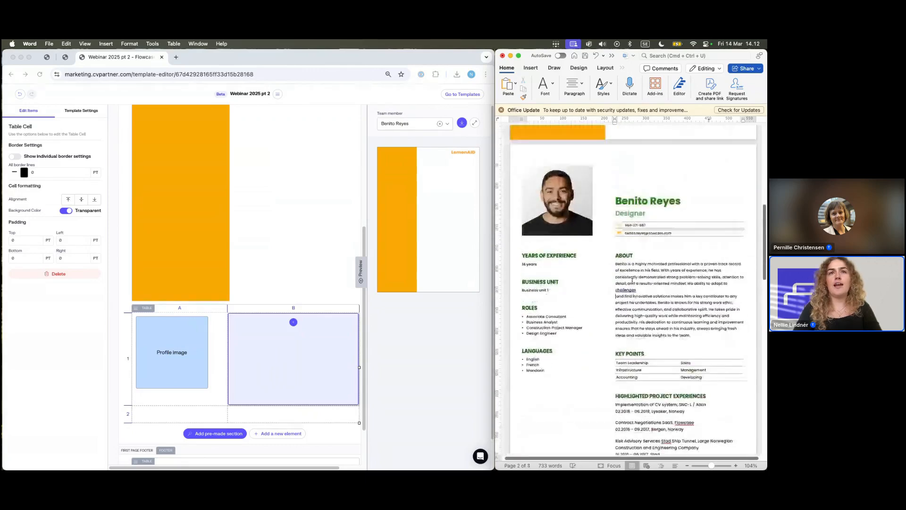
pyautogui.scroll(-5, 632, 281)
pyautogui.scroll(3, 633, 281)
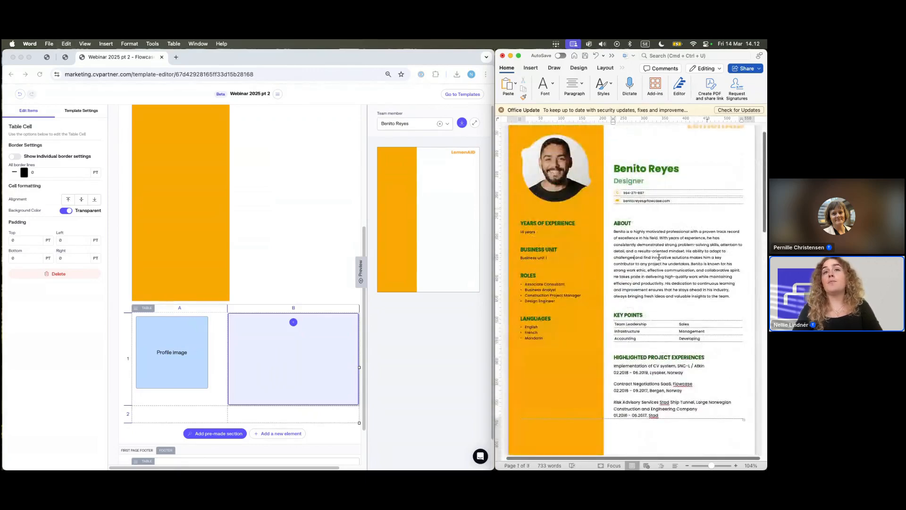
# Step: Delete a few lines from the middle of the sample CV's About paragraph and insert blank lines in their place
pyautogui.moveTo(658, 258); pyautogui.dragTo(692, 283)
pyautogui.press('BackSpace')
pyautogui.press('Return')
pyautogui.press('Return')
pyautogui.press('Return')
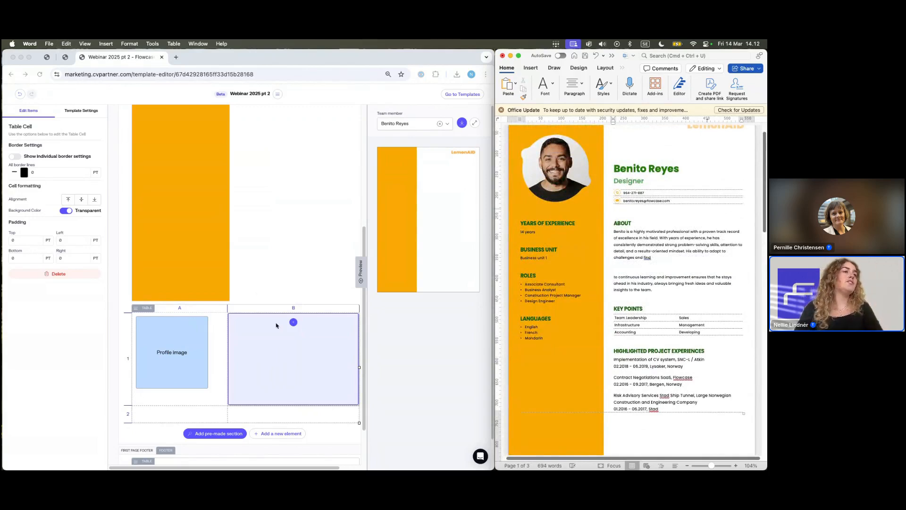
# Step: Back in the Flowcase template, bottom-align table cell B1 and insert a dynamic text with the Name field into it
pyautogui.click(285, 353)
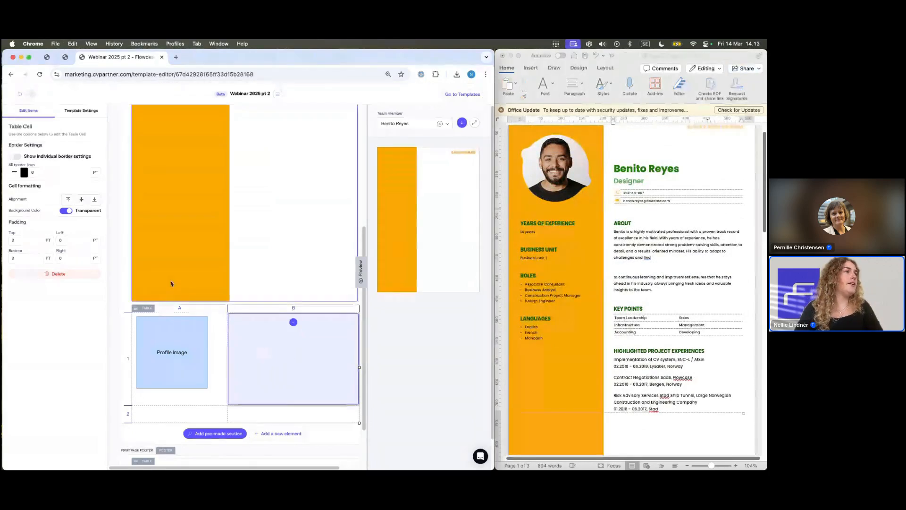
pyautogui.click(95, 199)
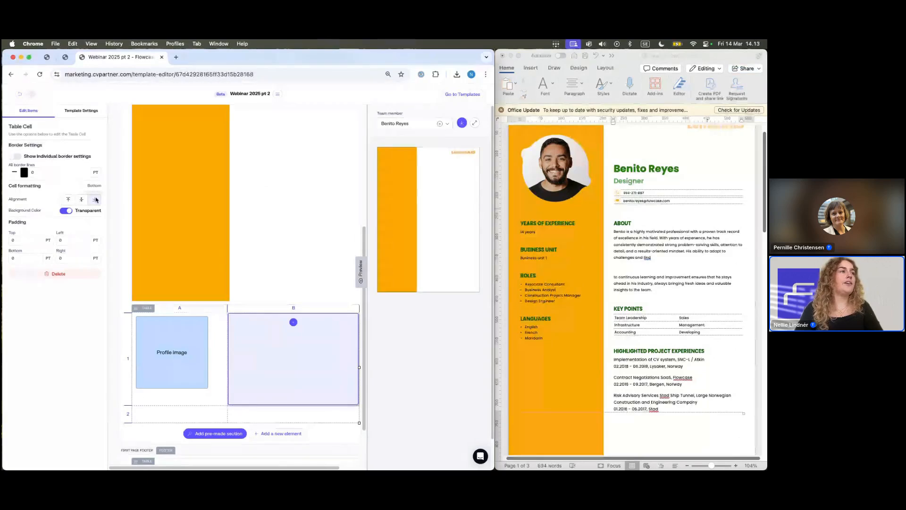
pyautogui.click(293, 322)
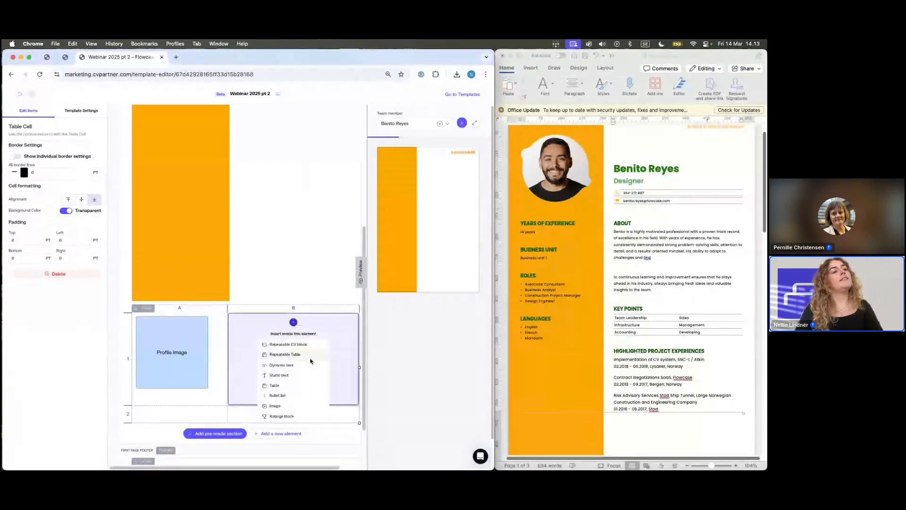
pyautogui.click(304, 365)
pyautogui.click(45, 188)
pyautogui.click(44, 213)
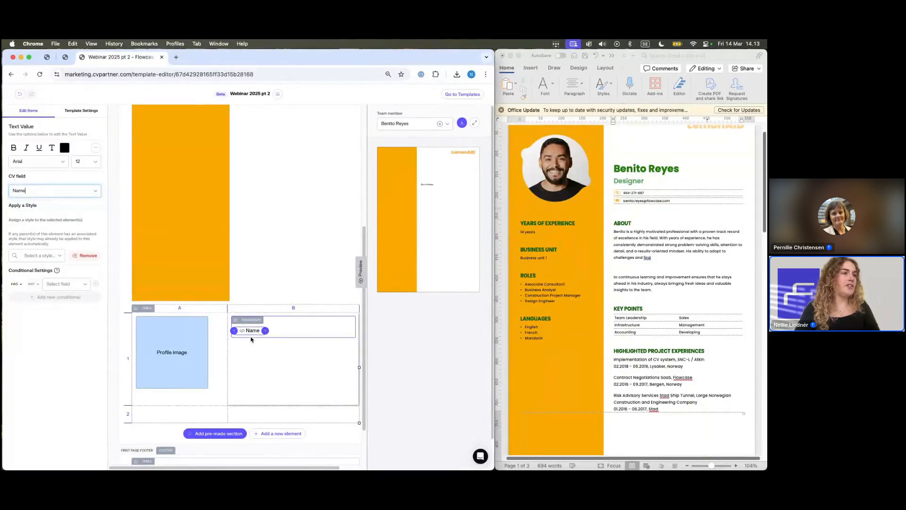
# Step: Apply the Header 1 / Name style to the Name paragraph in cell B1
pyautogui.click(323, 327)
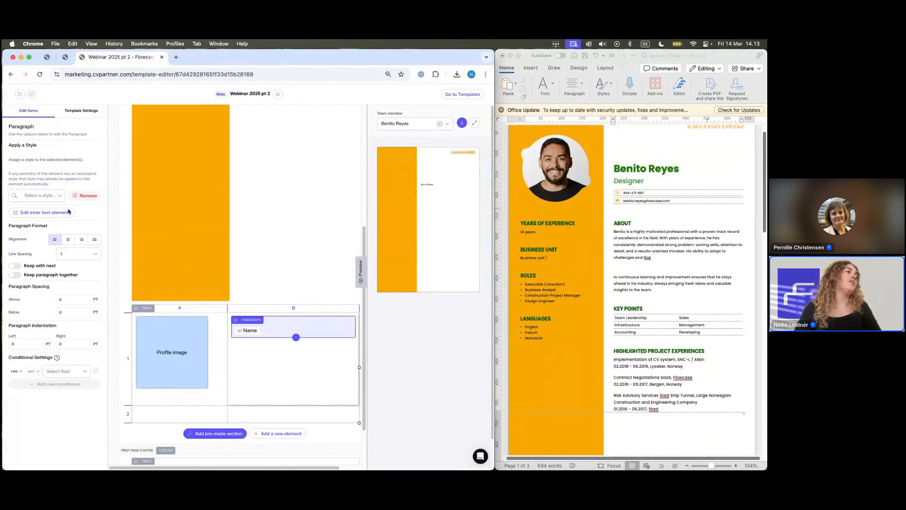
pyautogui.click(57, 197)
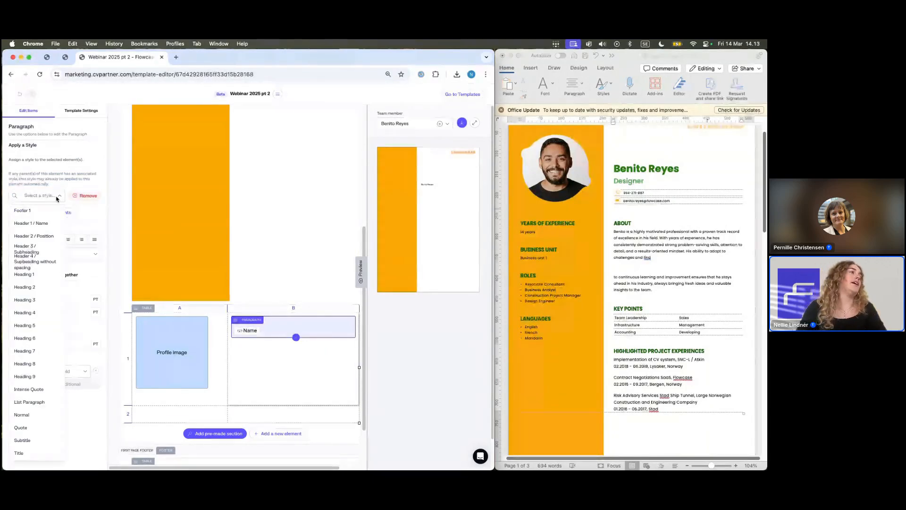
pyautogui.click(31, 223)
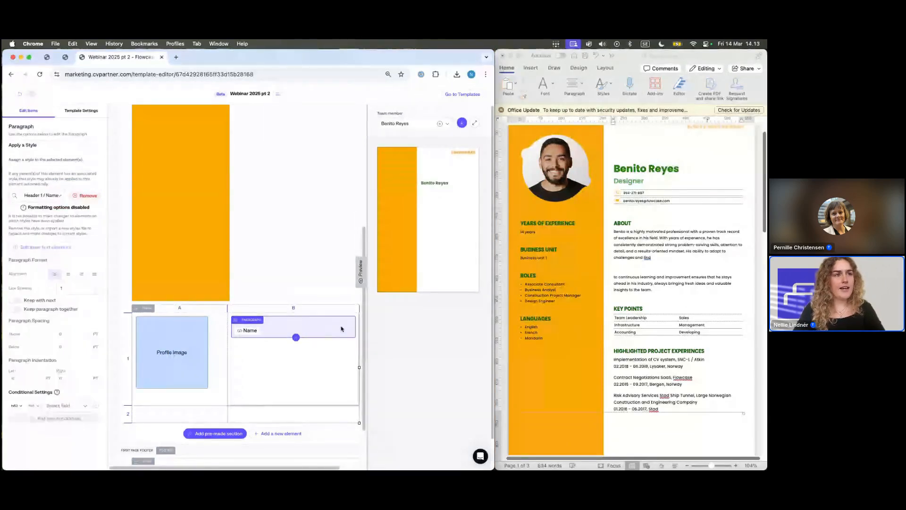
# Step: Paste a copy of the Name paragraph below it in cell B1 and change the copy's CV field to Position
pyautogui.click(311, 372)
pyautogui.press('super+v')
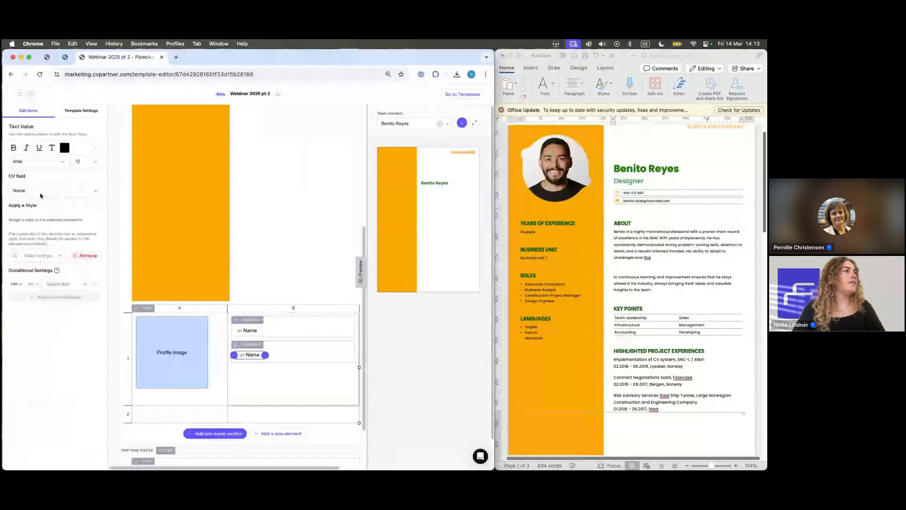
pyautogui.click(41, 191)
pyautogui.click(47, 252)
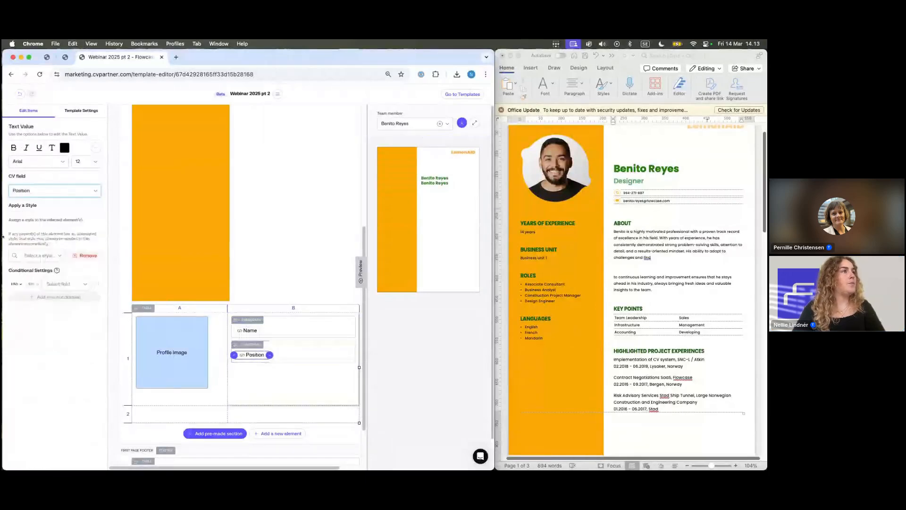
# Step: Apply the Header 2 / Position style to the Position paragraph in cell B1
pyautogui.click(319, 350)
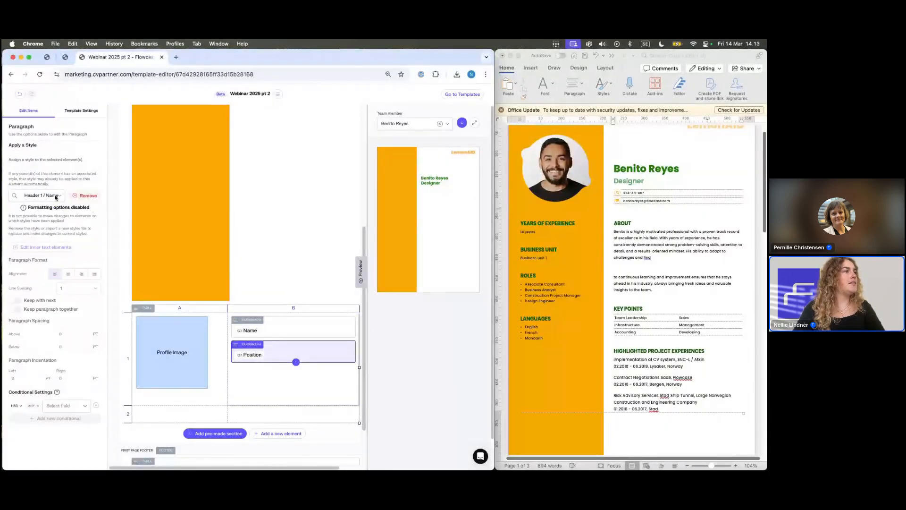
pyautogui.click(55, 195)
pyautogui.click(50, 236)
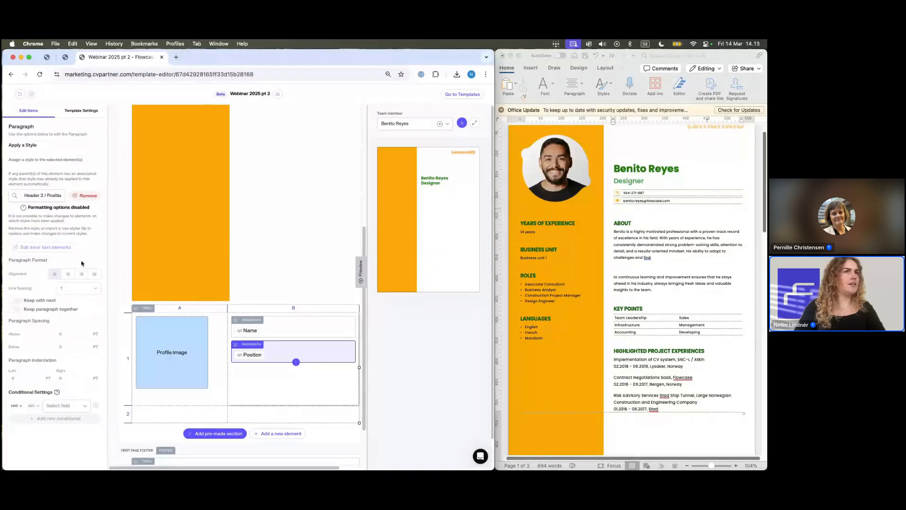
# Step: Enlarge the preview and change the orange border image's image wrap so it sits behind the profile image
pyautogui.click(361, 272)
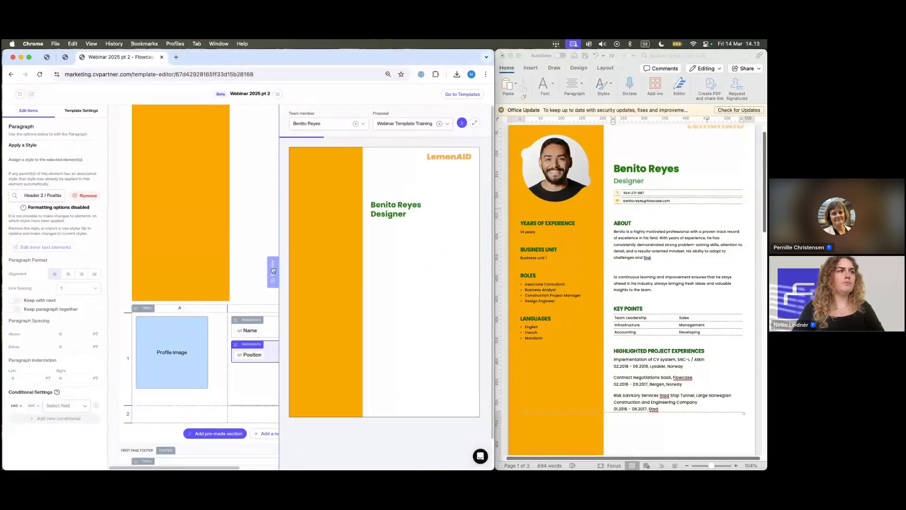
pyautogui.click(170, 345)
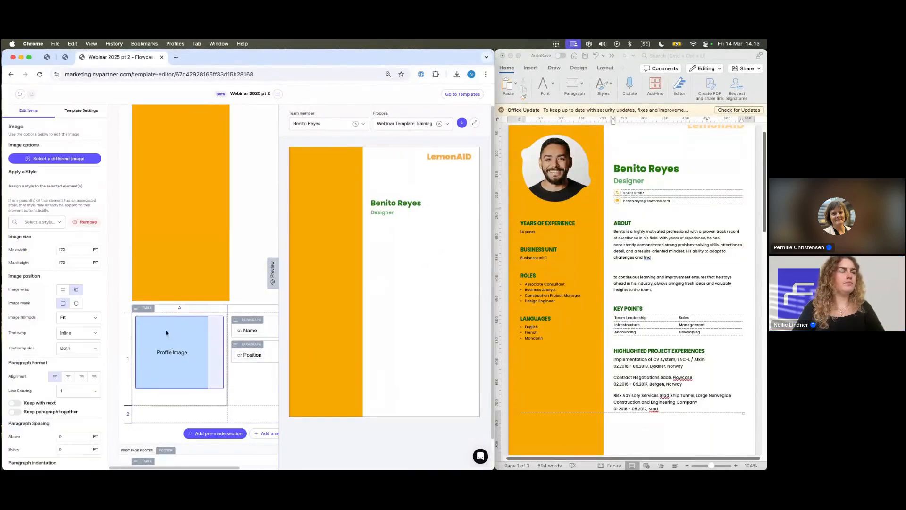
pyautogui.scroll(1, 146, 226)
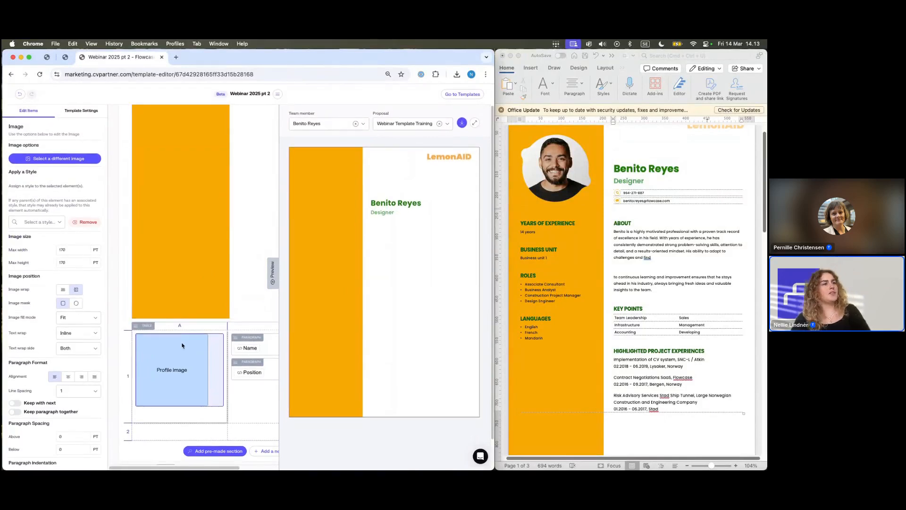
pyautogui.click(172, 246)
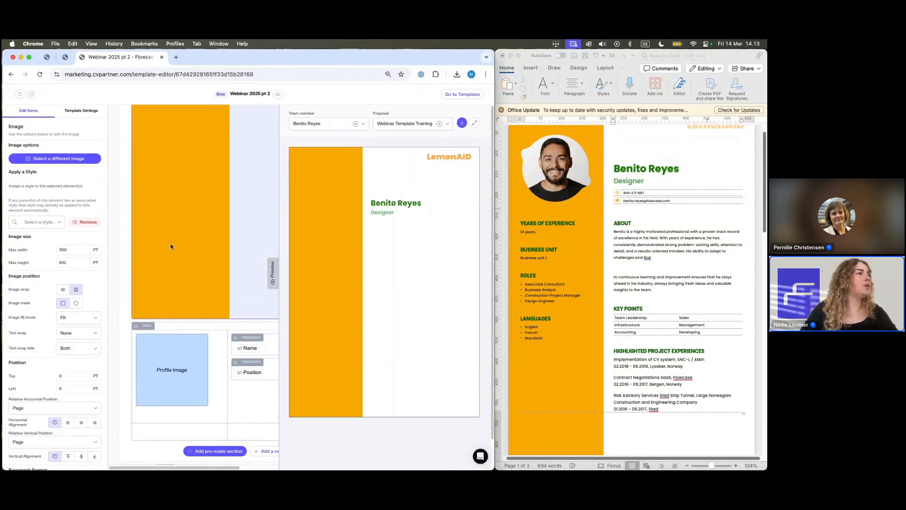
pyautogui.click(60, 290)
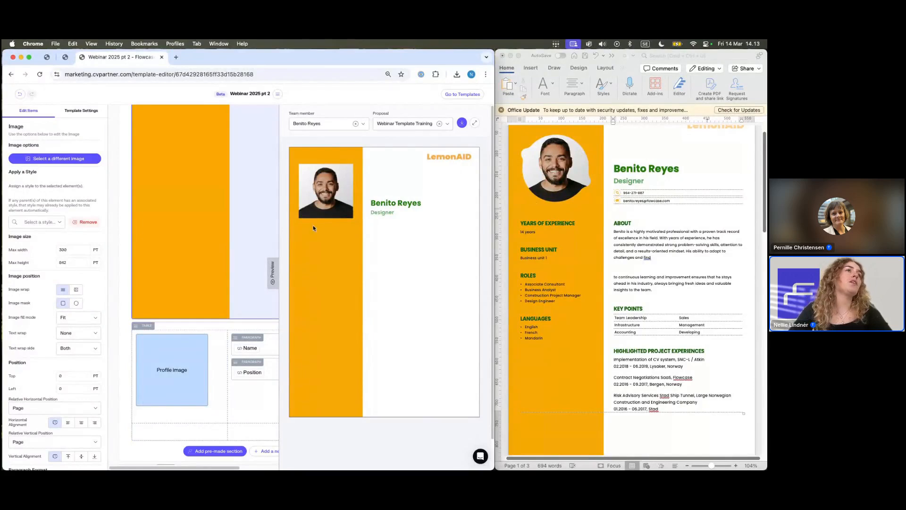
# Step: Apply a circular image mask to the profile image in cell A1
pyautogui.click(158, 380)
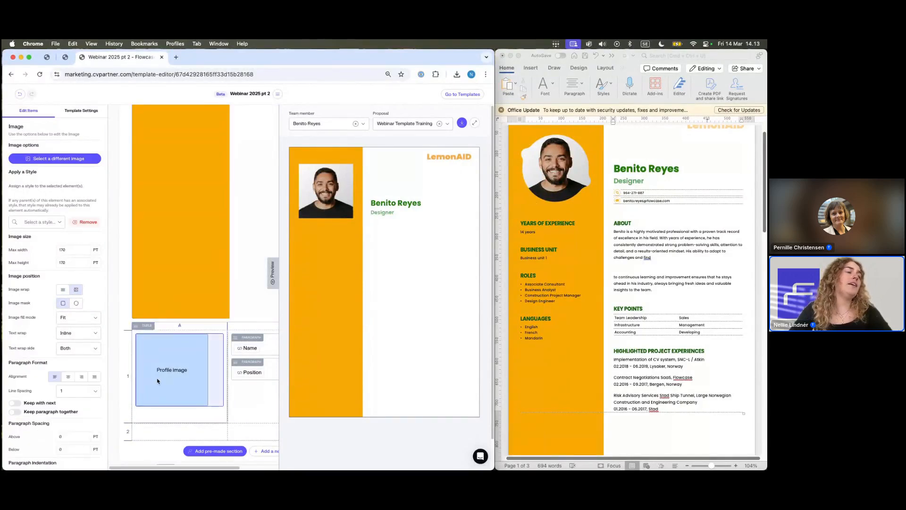
pyautogui.click(76, 303)
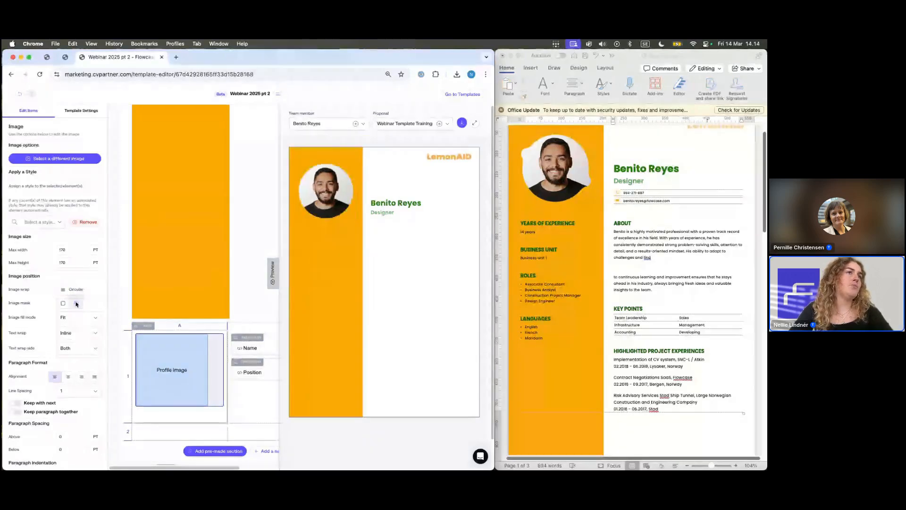
# Step: Preview the Mask.png graphic from the Webinar folder in Finder and return to the Flowcase template
pyautogui.hotkey('ctrl', 'Up')
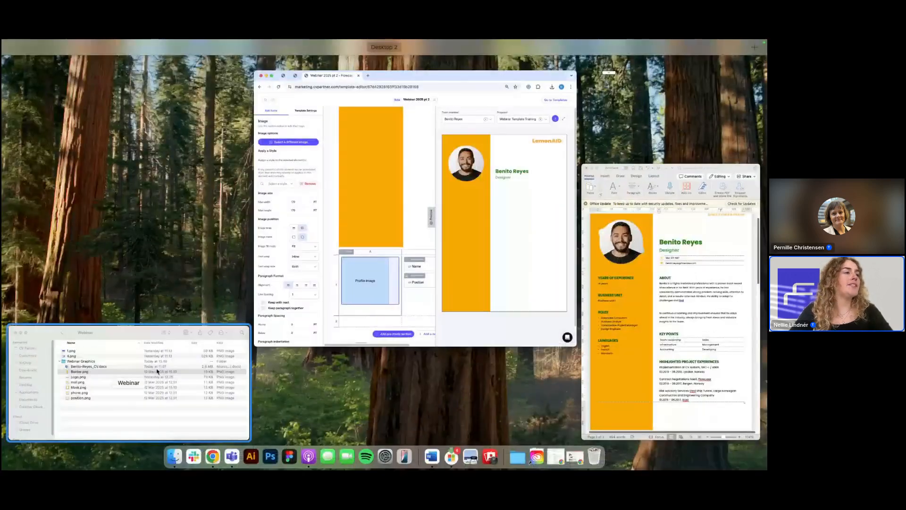
pyautogui.click(185, 374)
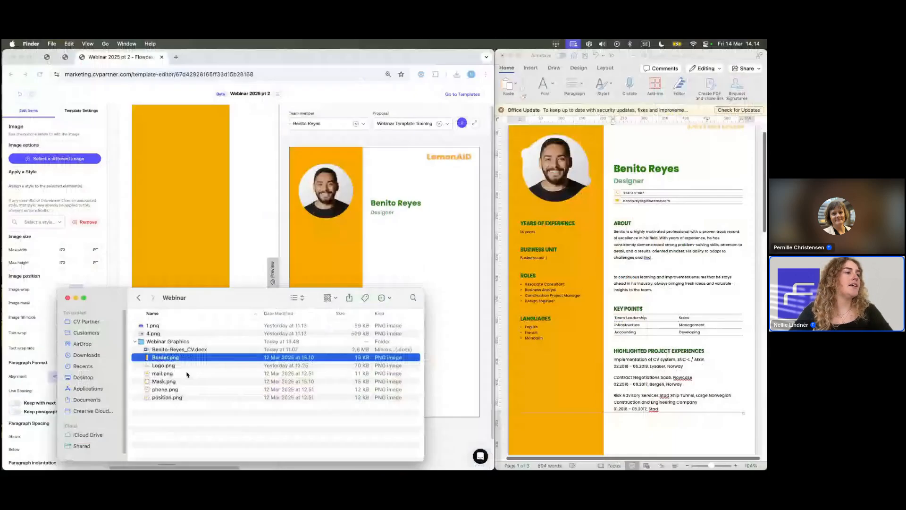
pyautogui.click(152, 382)
pyautogui.press('space')
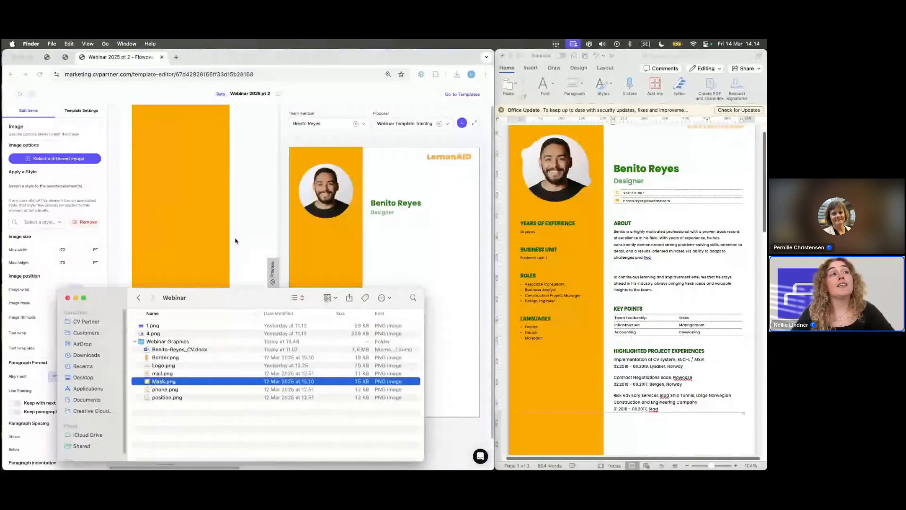
pyautogui.click(236, 243)
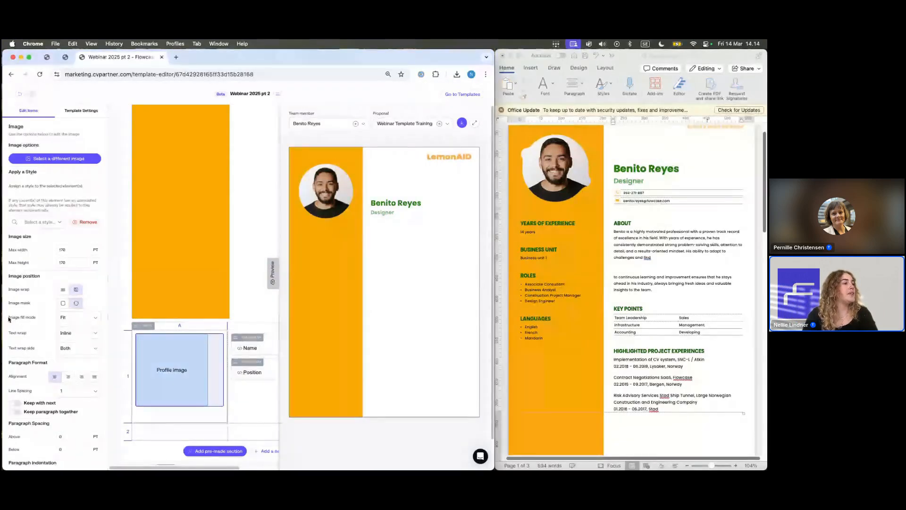
# Step: Set the profile image's fill mode to Fill
pyautogui.click(79, 318)
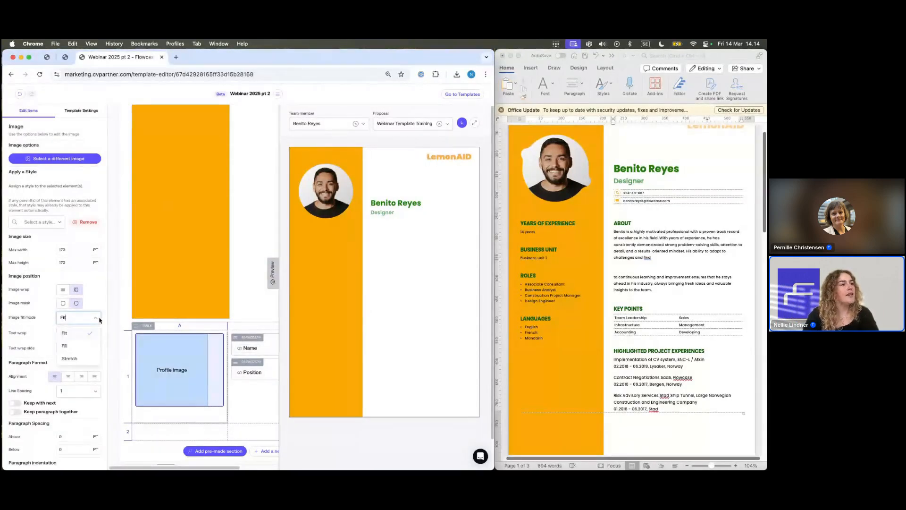
pyautogui.click(87, 346)
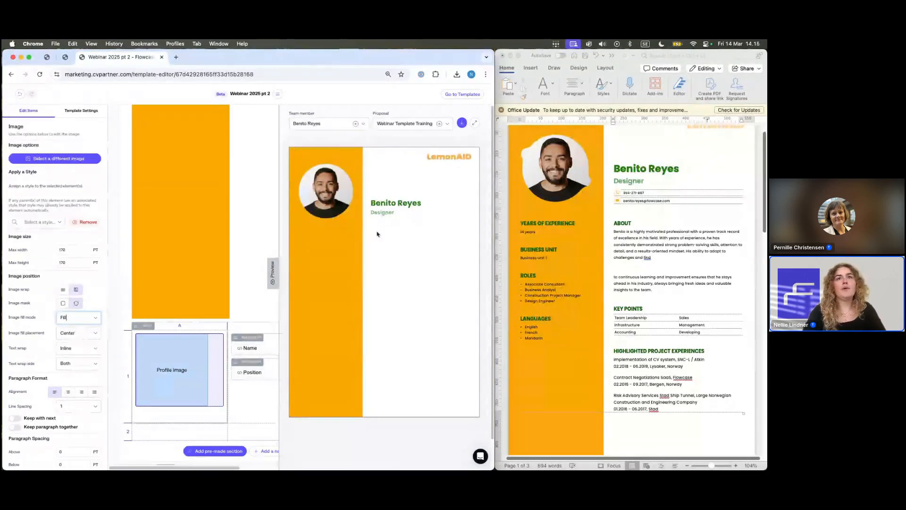
# Step: Zoom in on the phone and email rows of the sample CV in Word and return to the Flowcase template
pyautogui.click(495, 265)
pyautogui.moveTo(495, 265); pyautogui.dragTo(202, 269)
pyautogui.scroll(10, 459, 186)
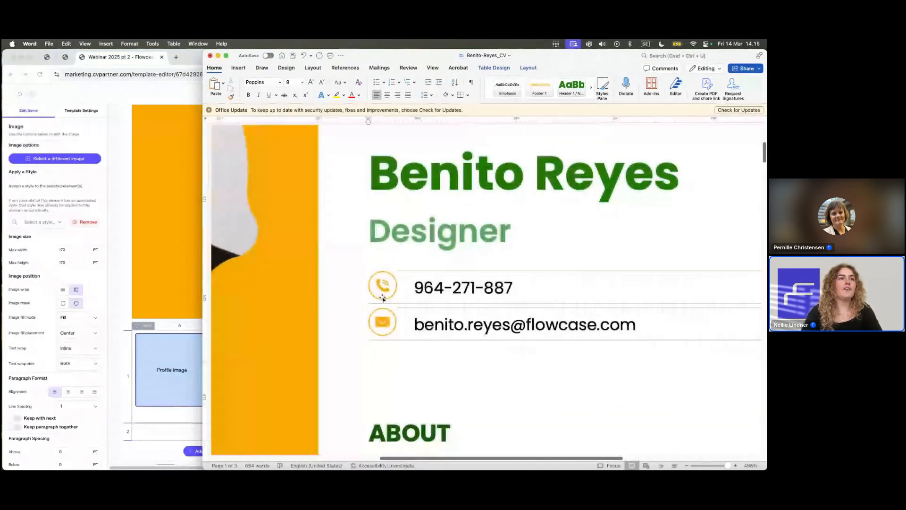
pyautogui.moveTo(203, 350); pyautogui.dragTo(519, 328)
pyautogui.click(413, 334)
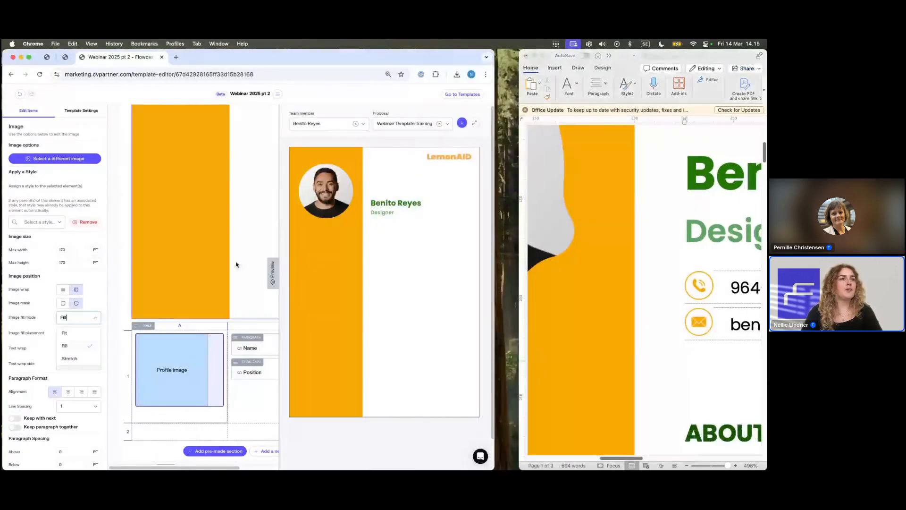
# Step: Insert a table with two columns and one row below the Position paragraph in cell B1
pyautogui.hscroll(3, 227, 264)
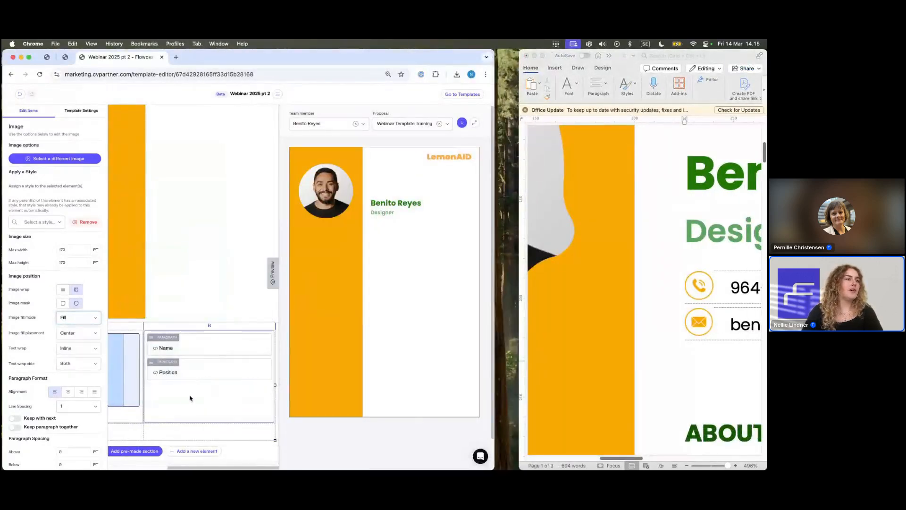
pyautogui.click(205, 398)
pyautogui.hscroll(-1, 212, 397)
pyautogui.click(212, 389)
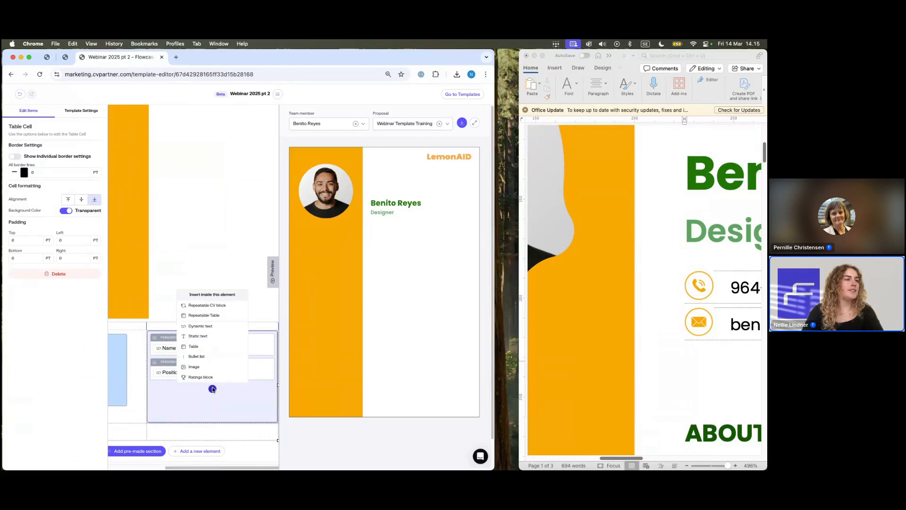
pyautogui.click(193, 347)
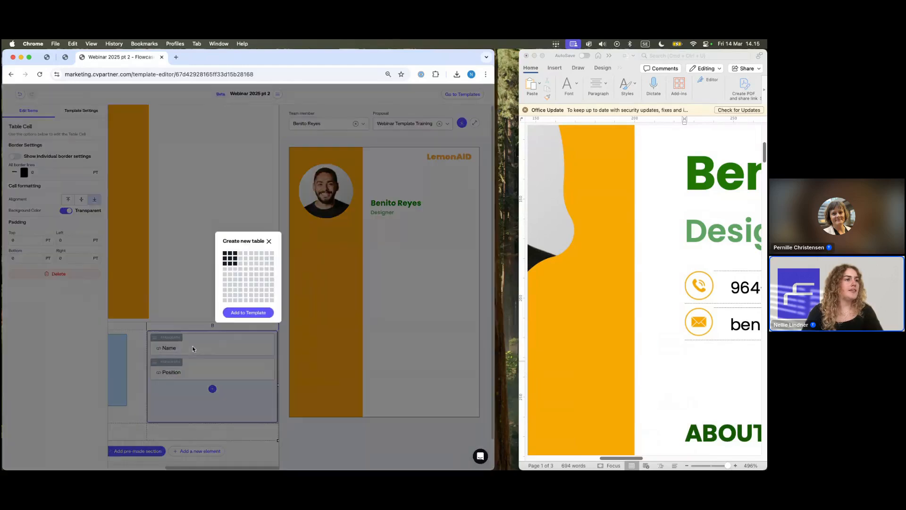
pyautogui.click(241, 313)
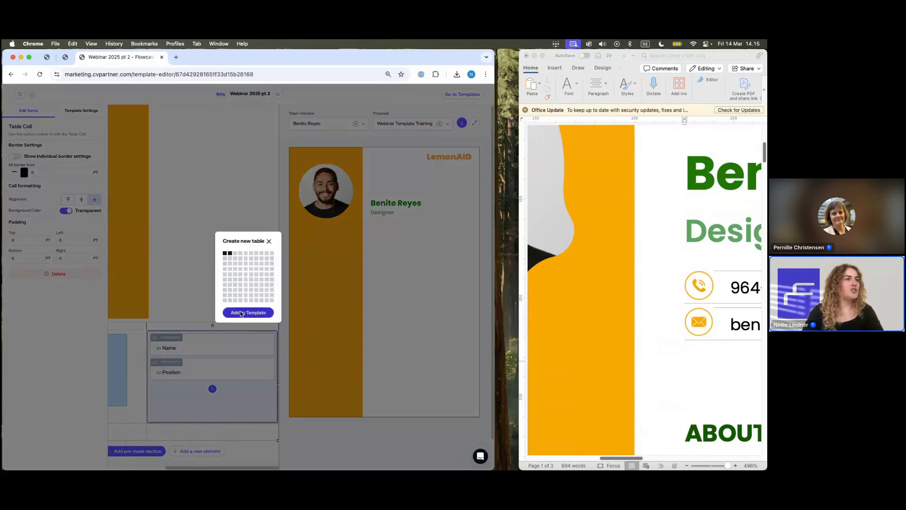
# Step: Set the nested table's column widths to 23 PT and 310 PT and the top padding of all its cells to 0 PT
pyautogui.click(143, 386)
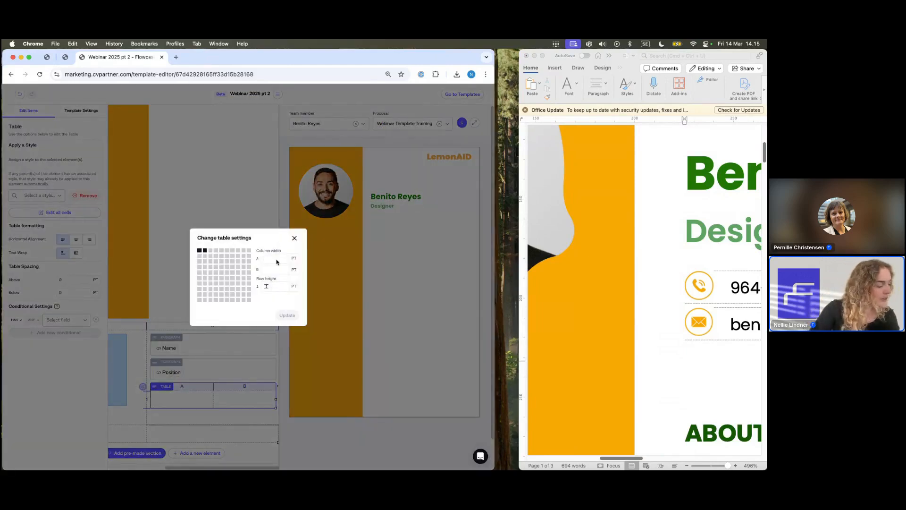
pyautogui.write('3')
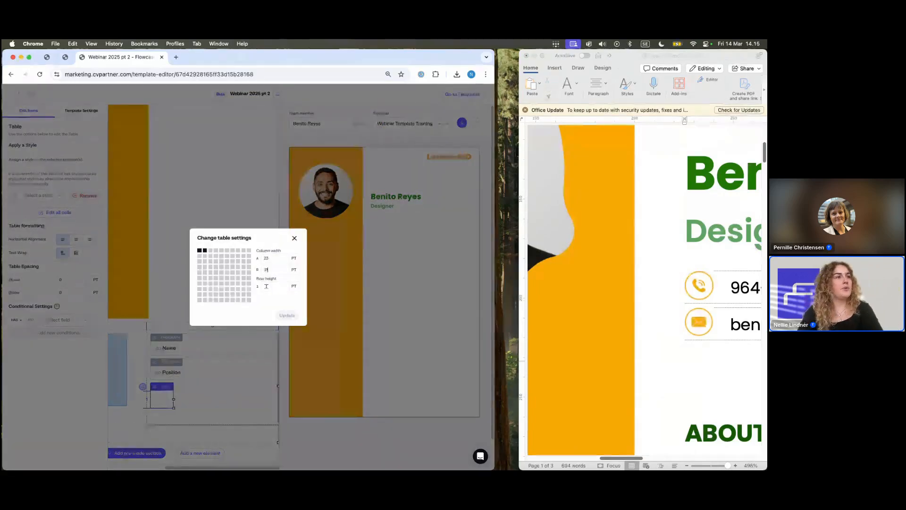
pyautogui.click(162, 239)
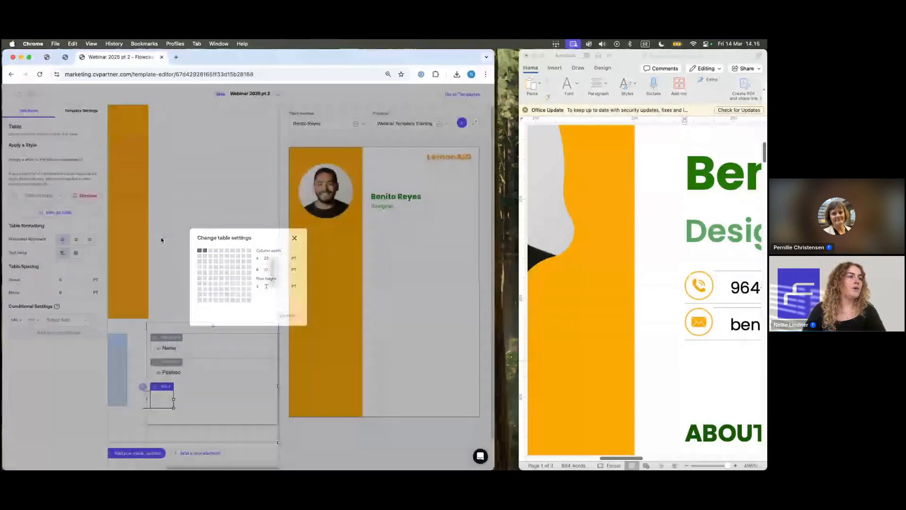
pyautogui.click(143, 386)
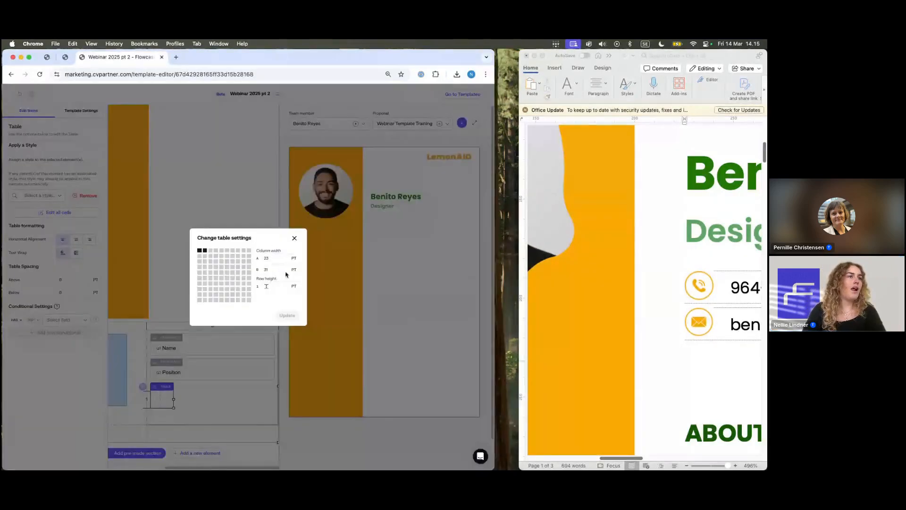
pyautogui.write('10')
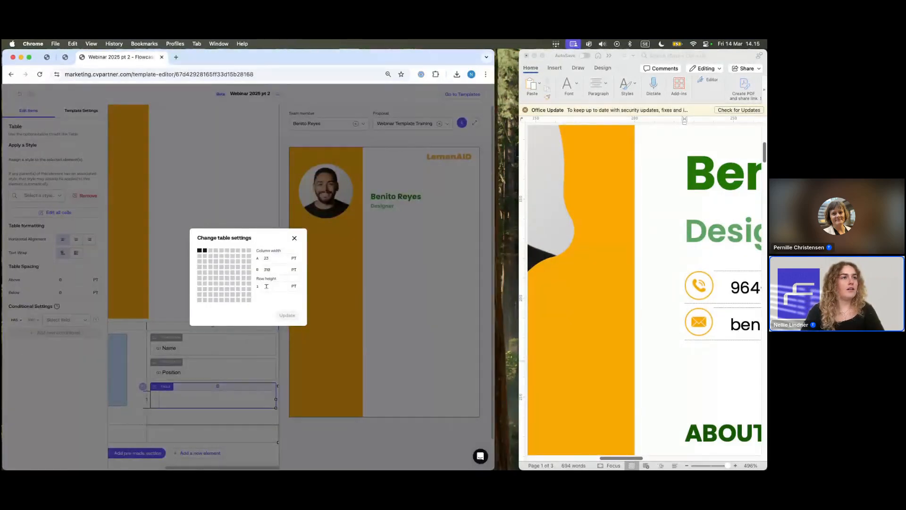
pyautogui.click(294, 238)
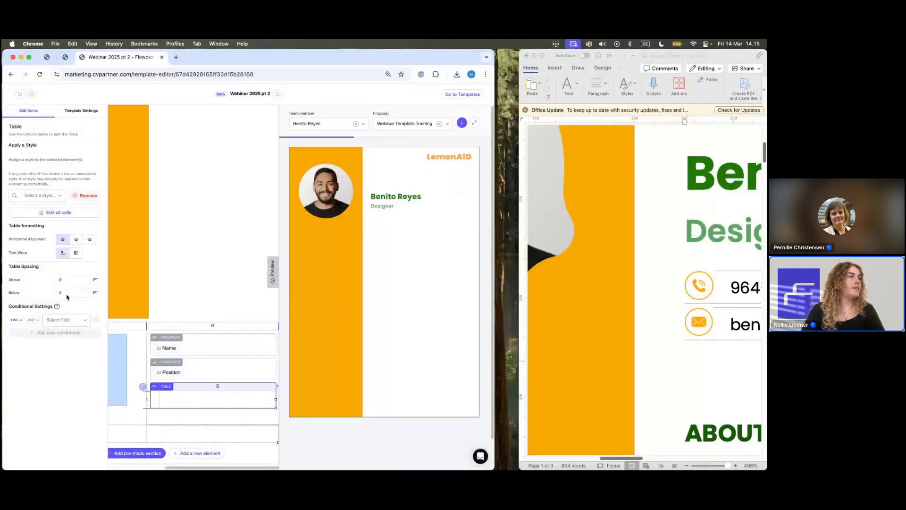
pyautogui.click(59, 212)
pyautogui.click(25, 241)
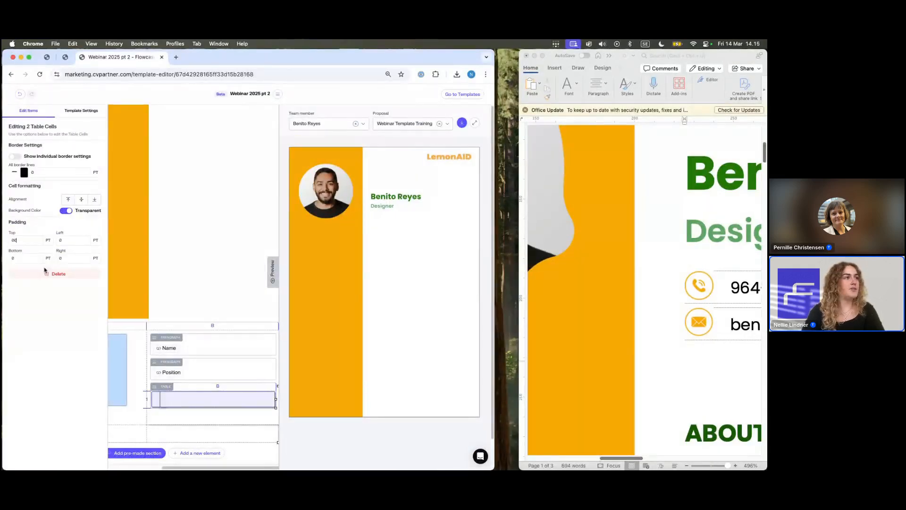
# Step: Insert dynamic text in the nested table's second cell and assign it the Telephone CV field
pyautogui.click(215, 399)
pyautogui.click(217, 400)
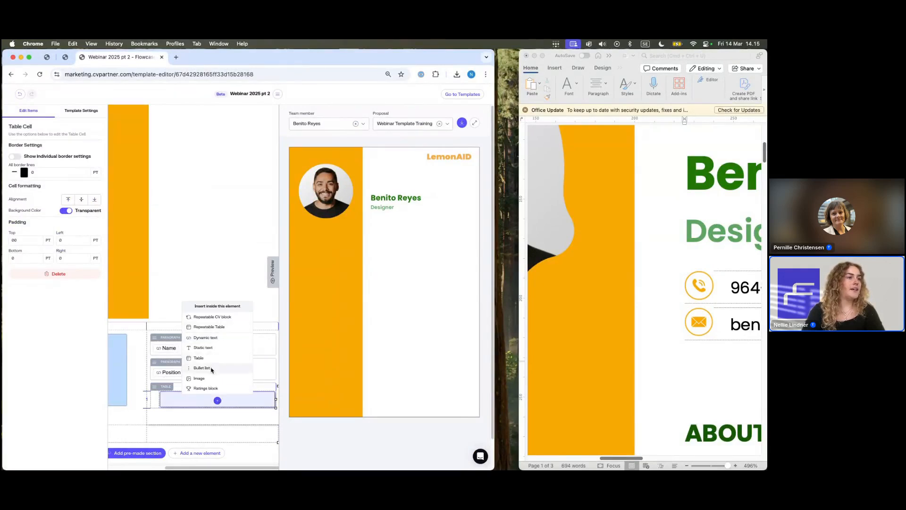
pyautogui.click(213, 338)
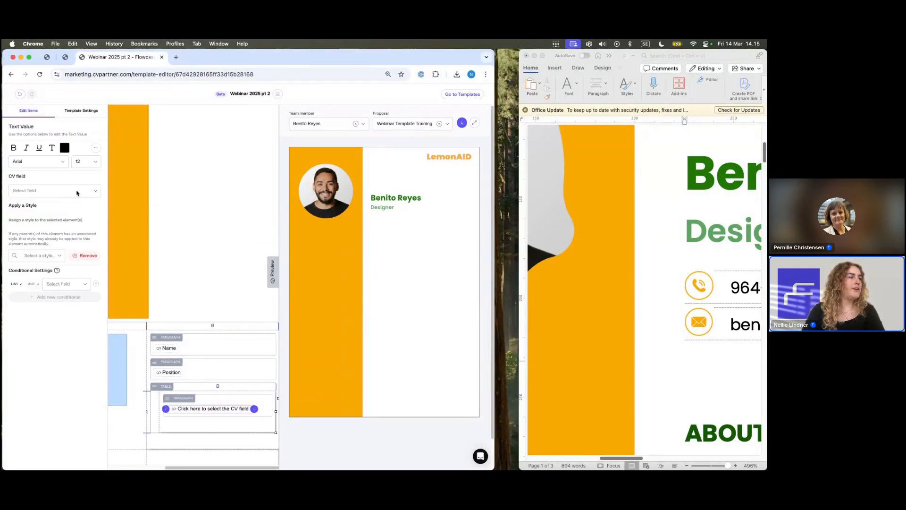
pyautogui.click(55, 191)
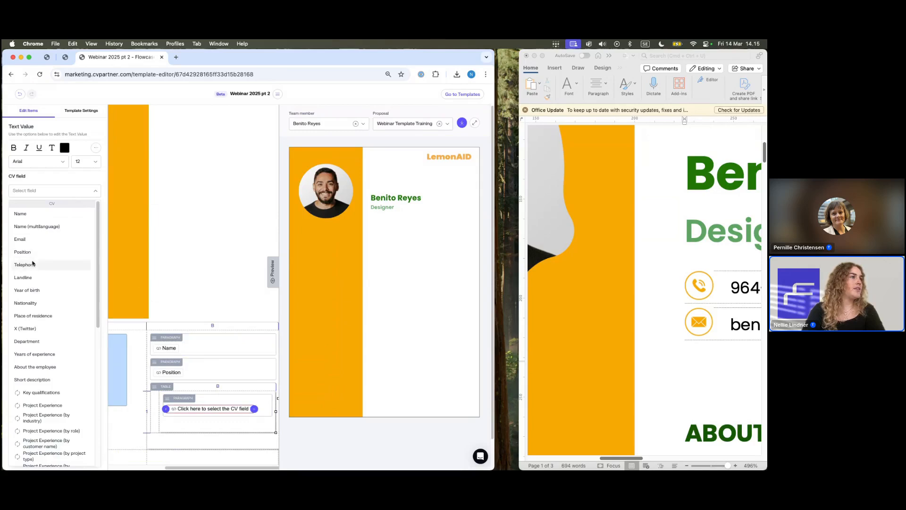
pyautogui.click(33, 263)
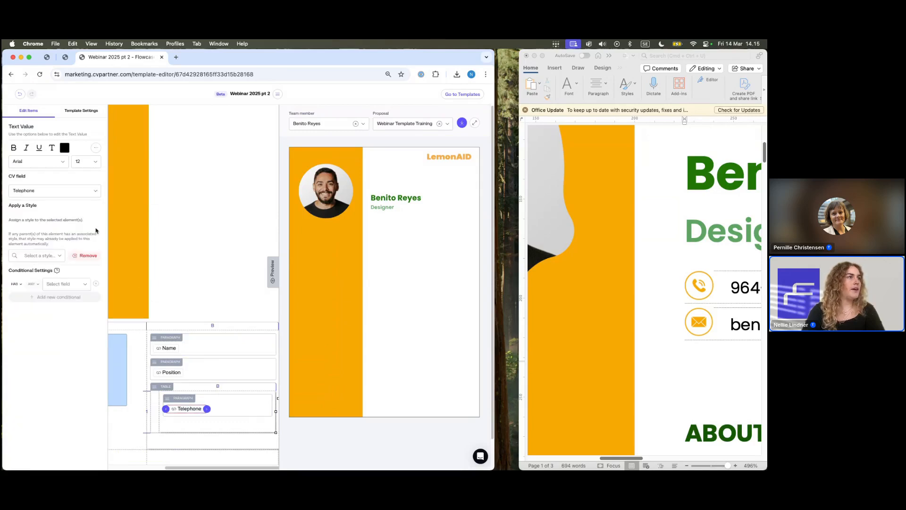
# Step: Apply the Normal style to the Telephone paragraph in the nested table
pyautogui.click(265, 411)
pyautogui.click(60, 195)
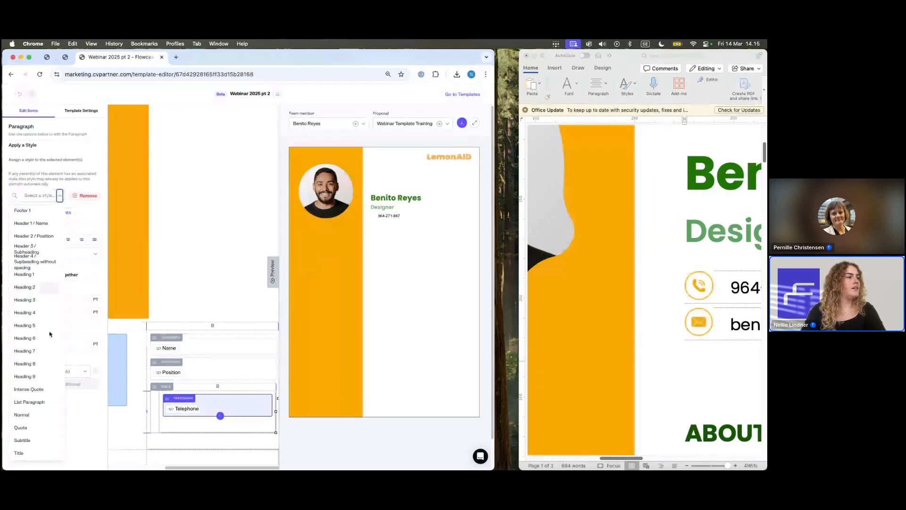
pyautogui.click(45, 414)
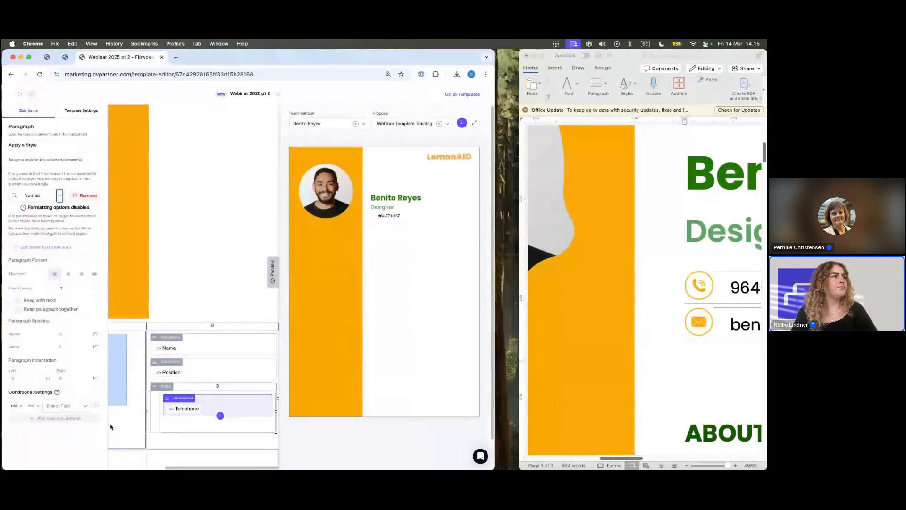
# Step: Insert phone.png from the Webinar Graphics folder as a static image in the nested table's first cell
pyautogui.click(158, 401)
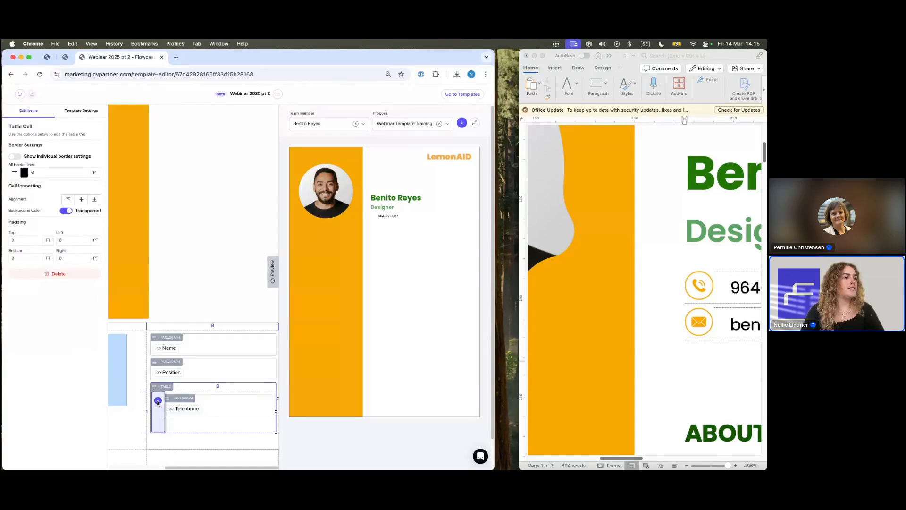
pyautogui.click(158, 400)
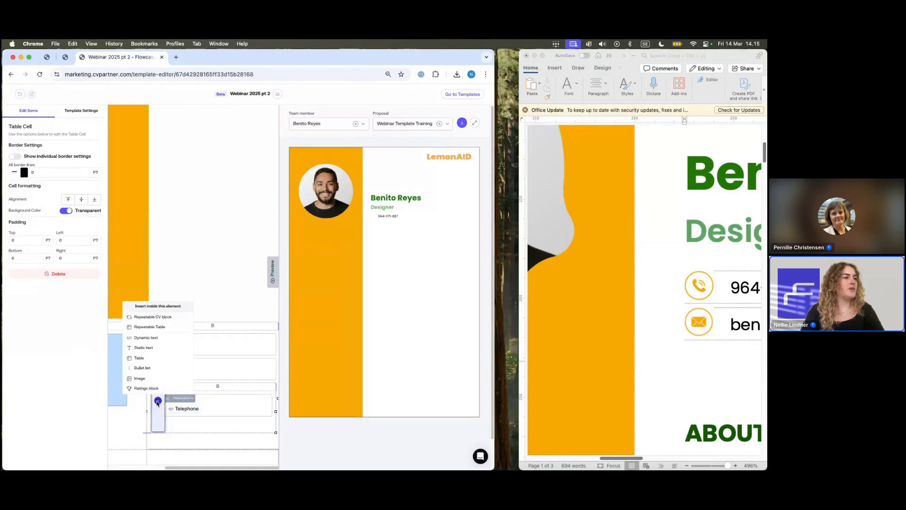
pyautogui.click(139, 378)
pyautogui.click(282, 277)
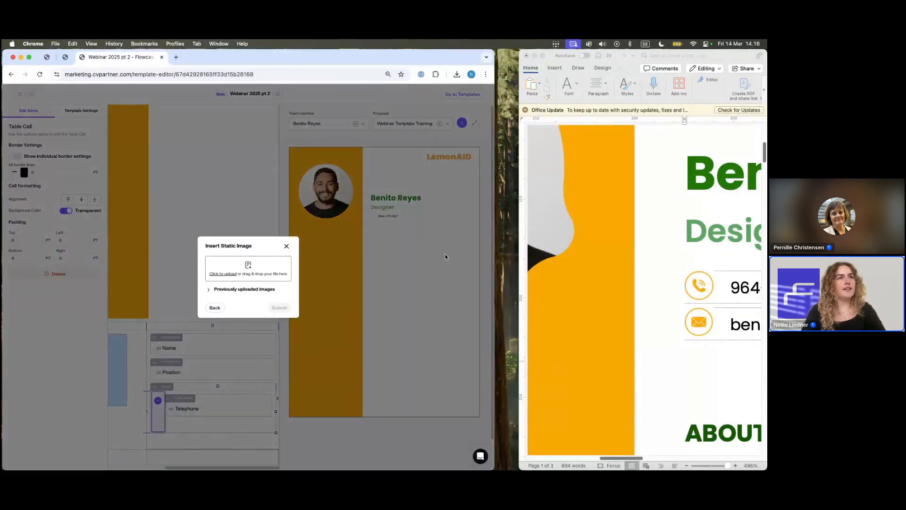
pyautogui.hotkey('ctrl', 'Up')
pyautogui.click(192, 368)
pyautogui.click(164, 373)
pyautogui.press('Down')
pyautogui.press('Down')
pyautogui.press('space')
pyautogui.press('space')
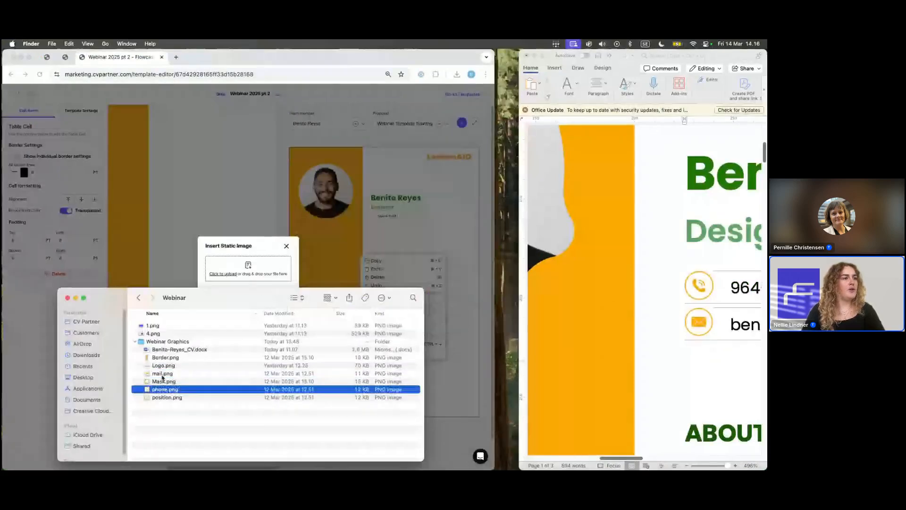
pyautogui.moveTo(245, 391); pyautogui.dragTo(262, 267)
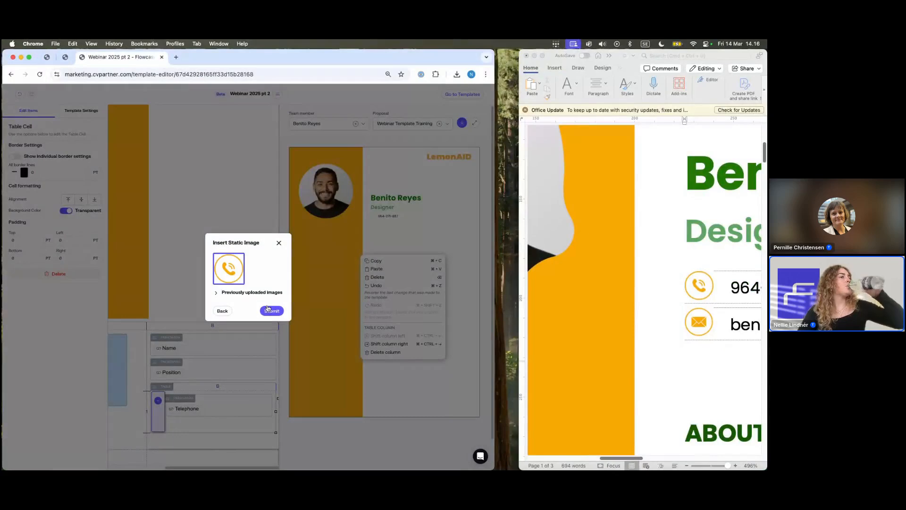
pyautogui.click(270, 311)
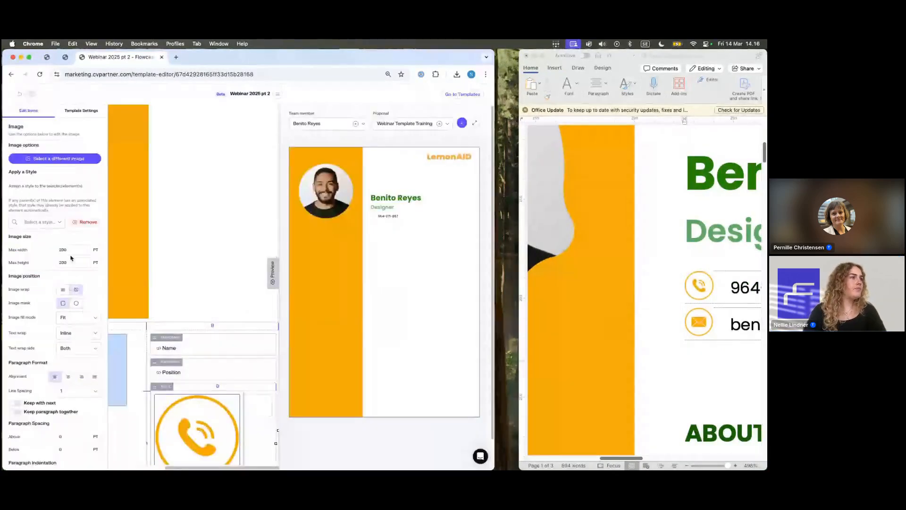
# Step: Set the phone icon's maximum width and height to 15 PT each and check it in the preview
pyautogui.moveTo(73, 251); pyautogui.dragTo(41, 251)
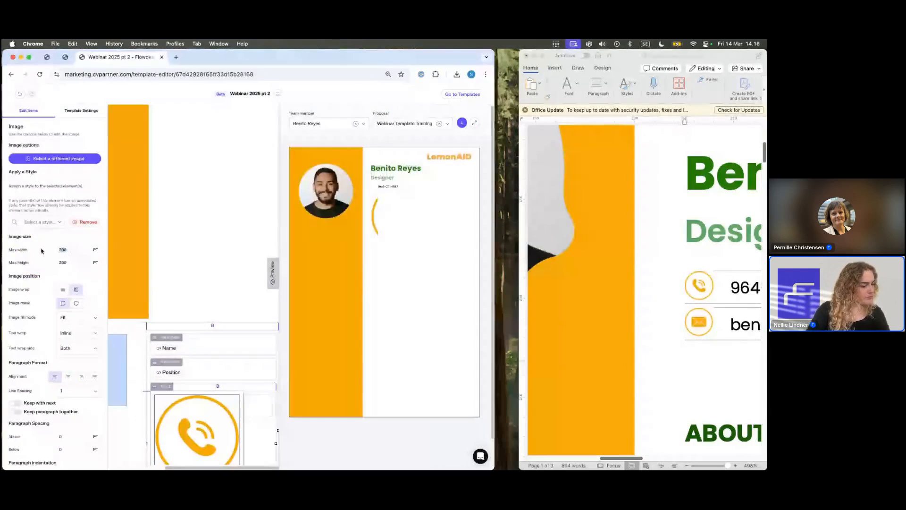
pyautogui.write('15')
pyautogui.press('Tab')
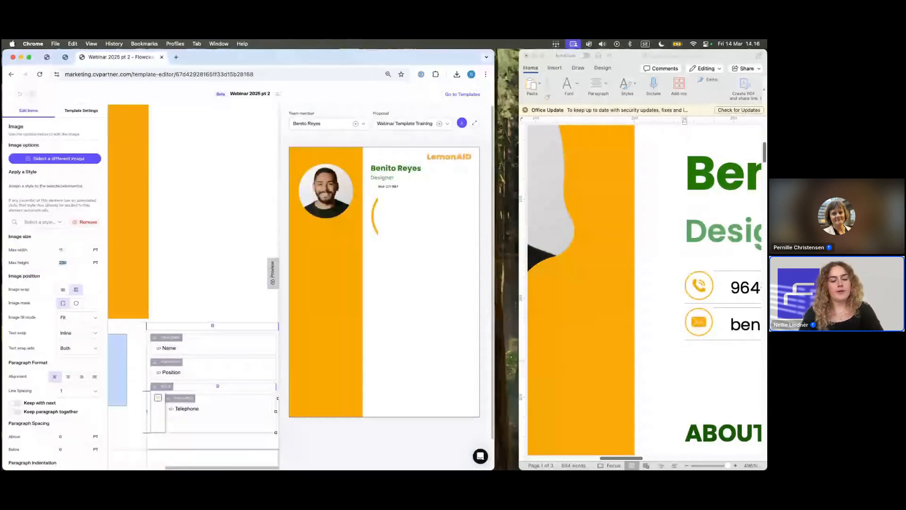
pyautogui.write('15')
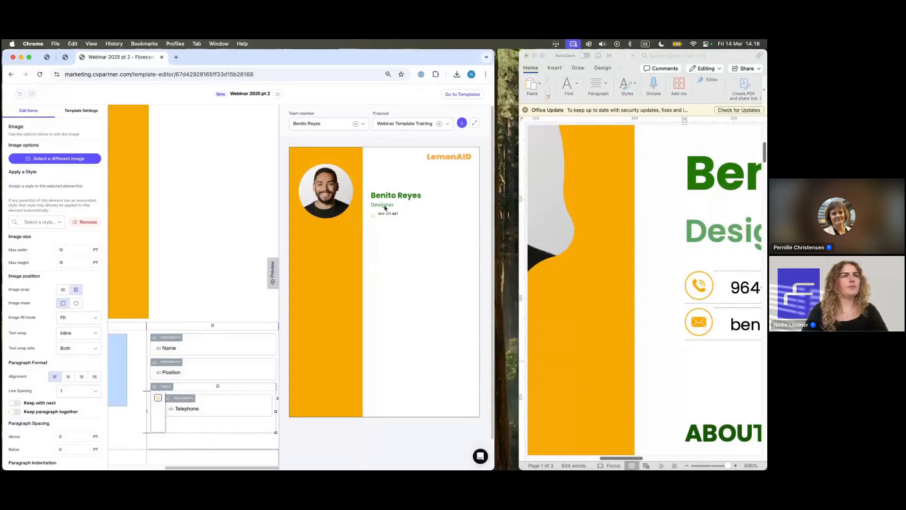
pyautogui.scroll(5, 386, 207)
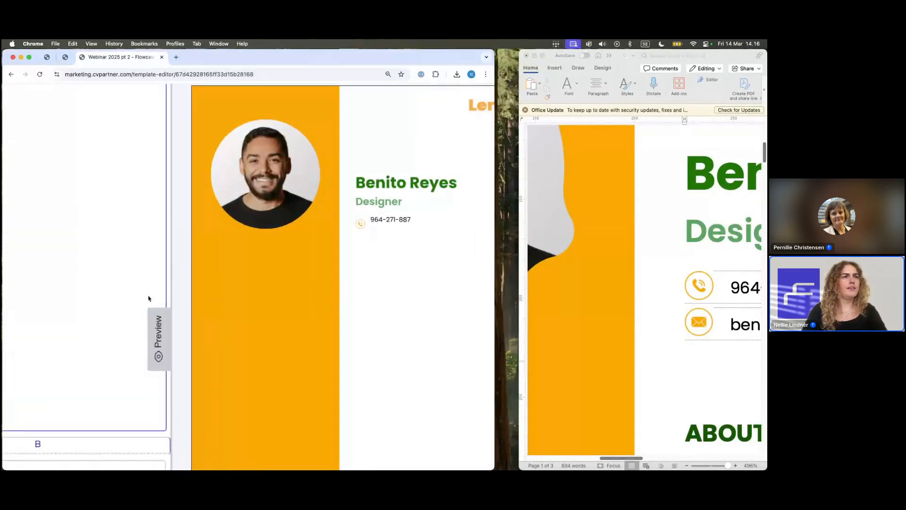
pyautogui.scroll(-1, 148, 298)
pyautogui.scroll(-4, 257, 320)
pyautogui.scroll(-4, 172, 364)
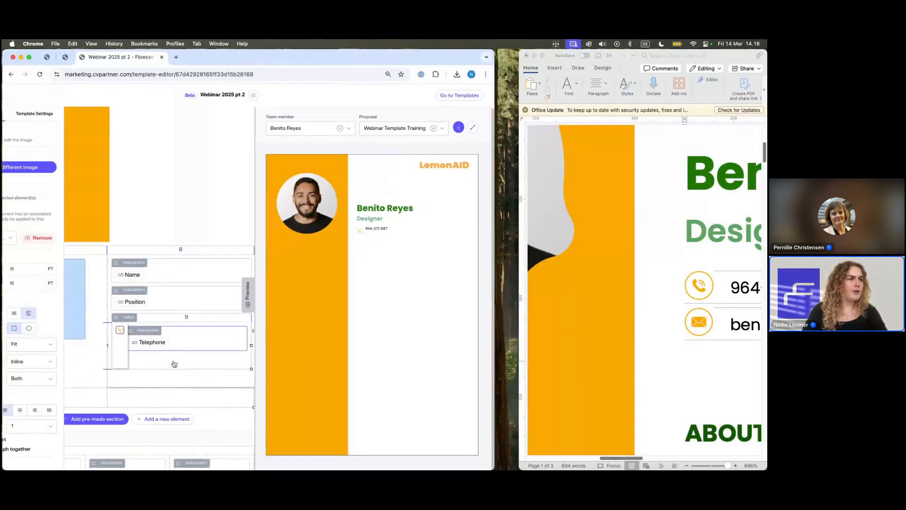
# Step: Remove the style from the Telephone paragraph and set its spacing above to 7 PT
pyautogui.click(196, 338)
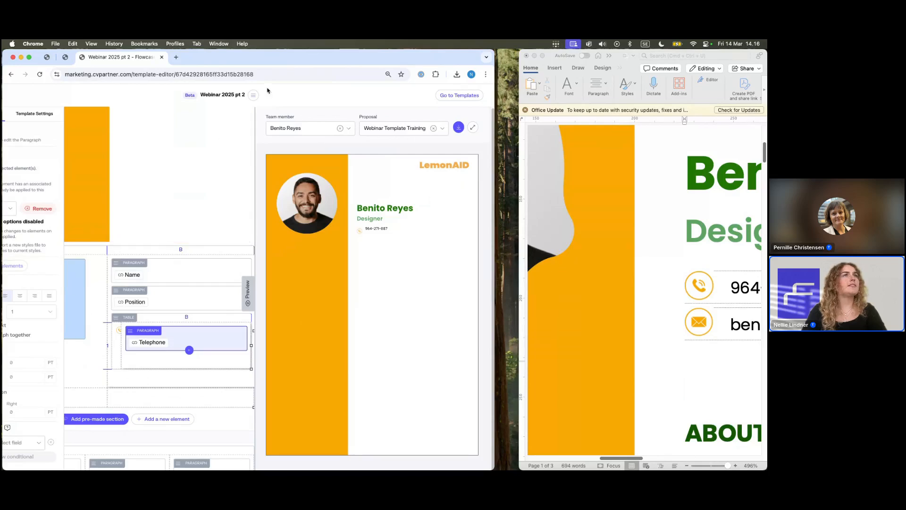
pyautogui.moveTo(244, 57)
pyautogui.mouseDown()
pyautogui.moveTo(296, 56)
pyautogui.moveTo(243, 56)
pyautogui.mouseUp()
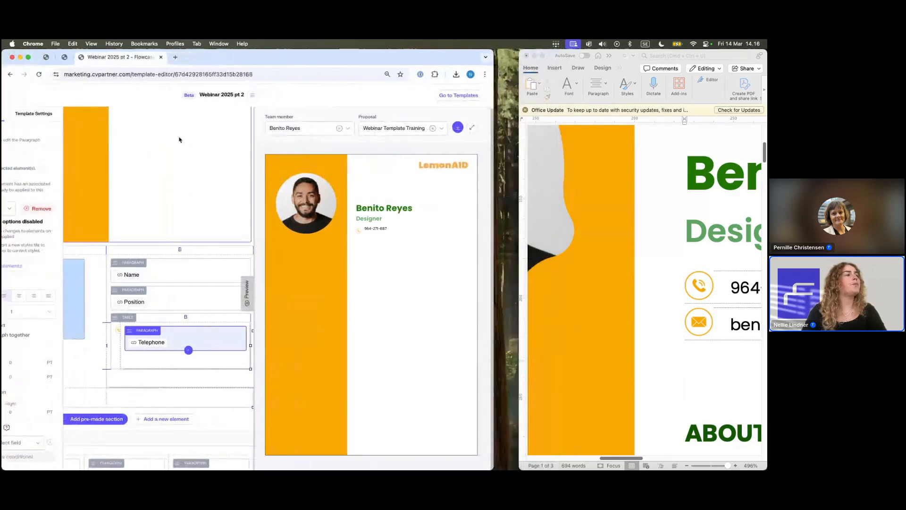
pyautogui.scroll(-2, 42, 238)
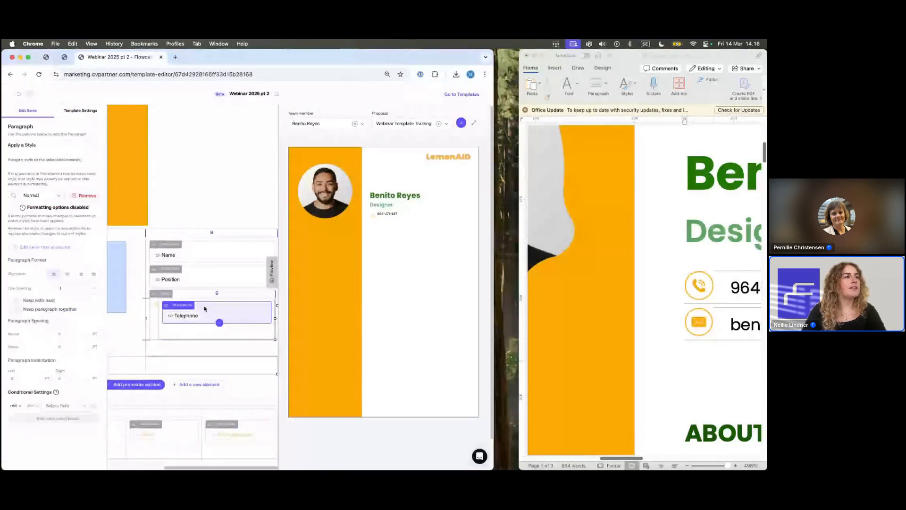
pyautogui.click(87, 194)
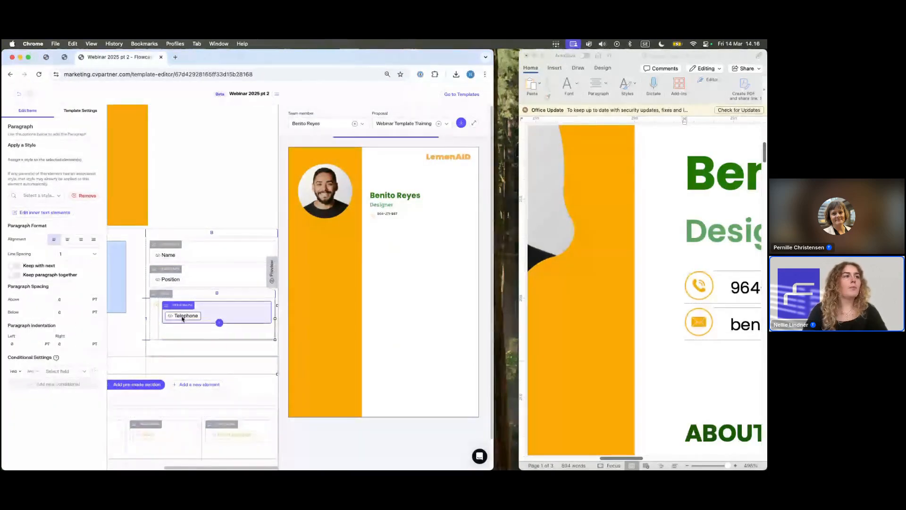
pyautogui.click(158, 305)
pyautogui.click(171, 311)
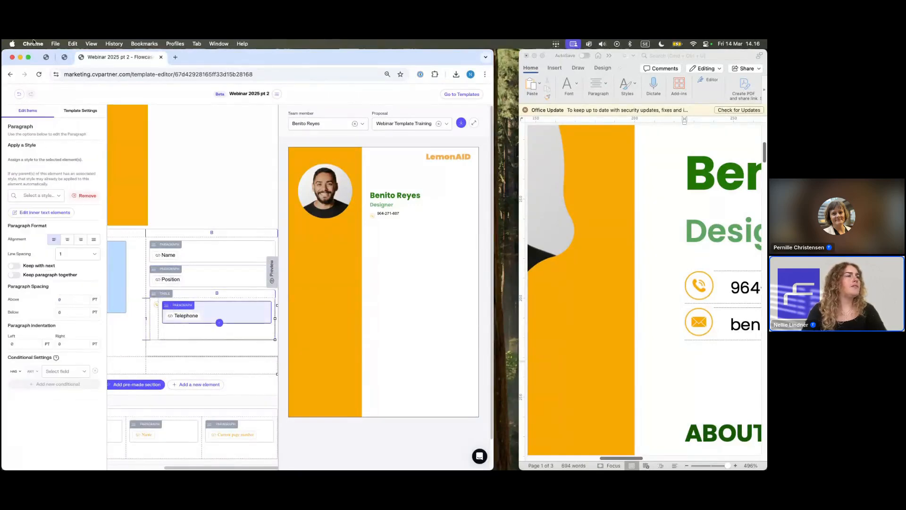
pyautogui.write('6')
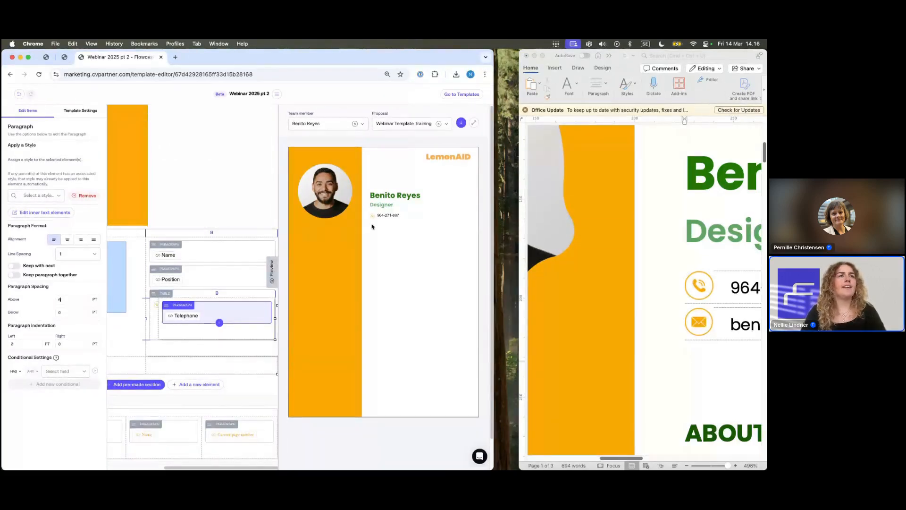
pyautogui.write('7')
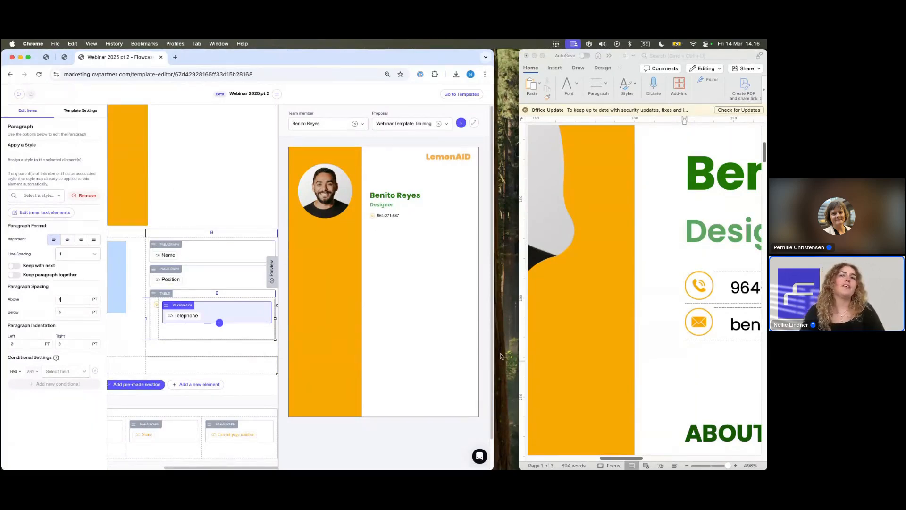
# Step: Make the nested telephone table conditional on the Telephone CV field having content
pyautogui.click(606, 335)
pyautogui.scroll(-10, 605, 335)
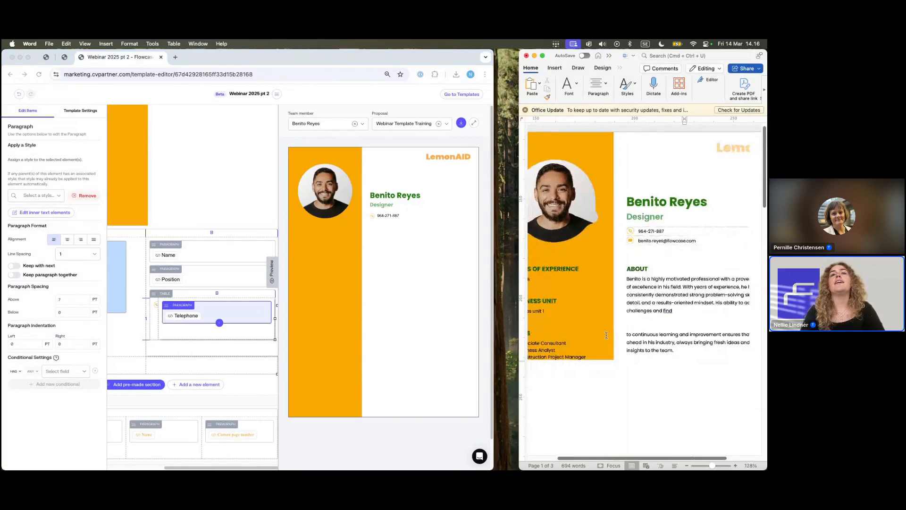
pyautogui.scroll(-2, 606, 335)
pyautogui.moveTo(520, 296); pyautogui.dragTo(477, 296)
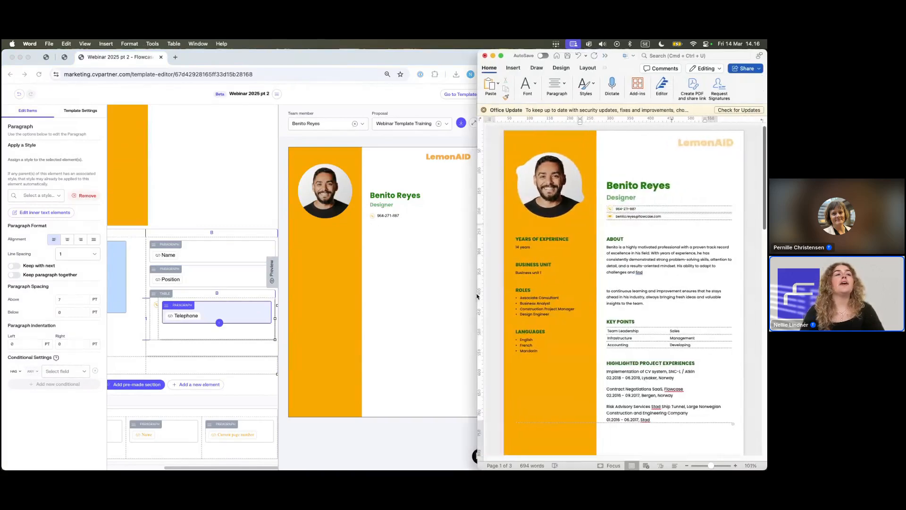
pyautogui.click(156, 297)
pyautogui.click(157, 294)
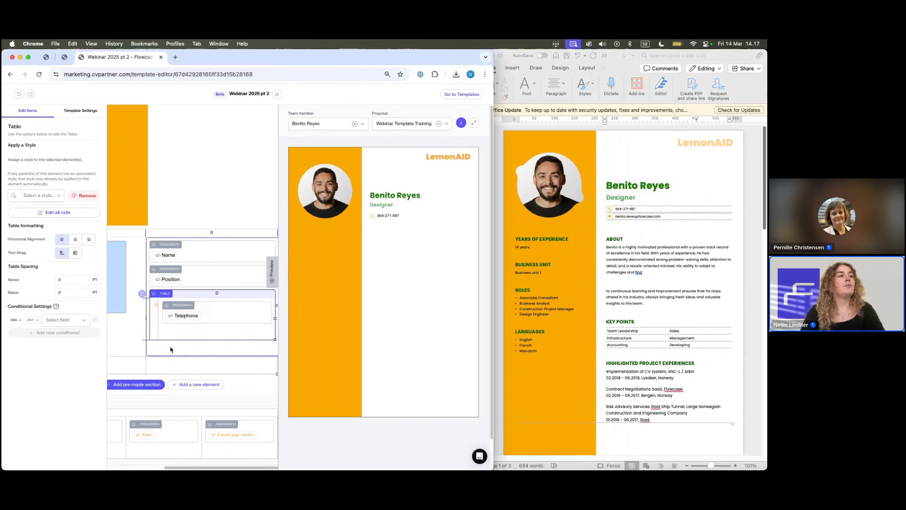
pyautogui.click(170, 349)
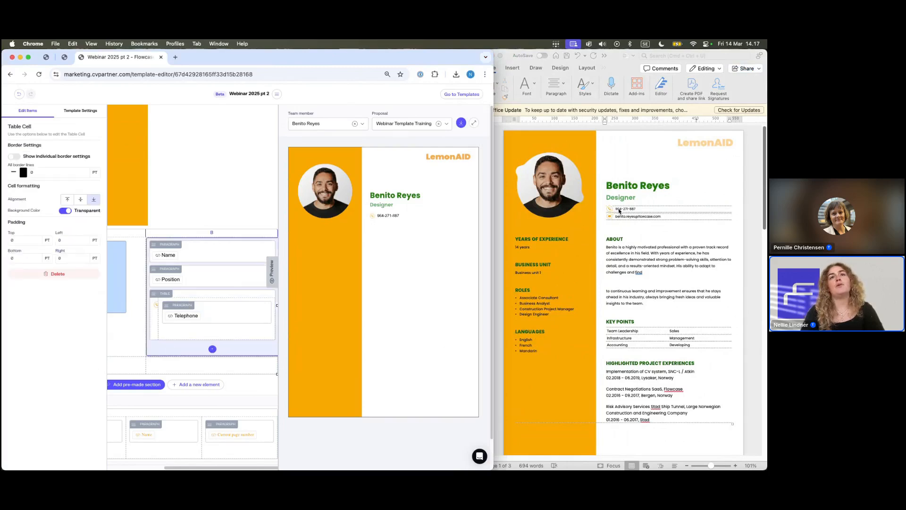
pyautogui.click(155, 294)
pyautogui.click(69, 321)
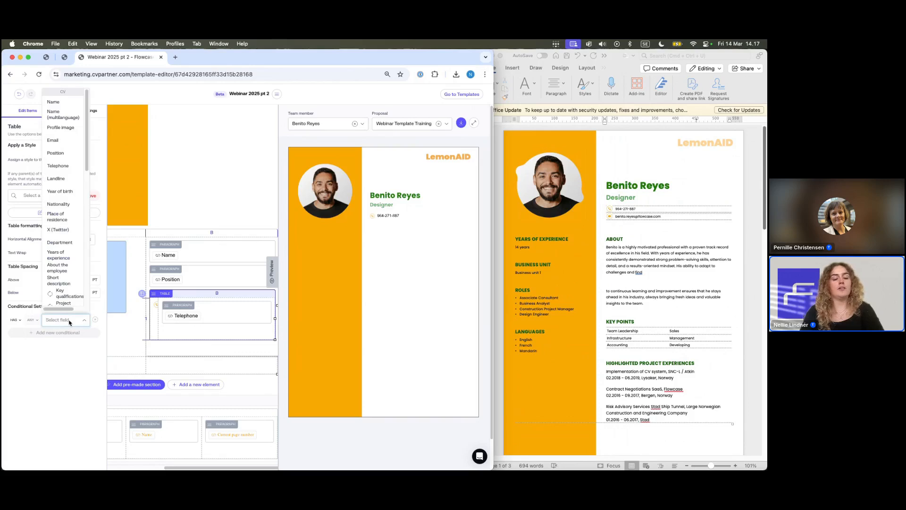
pyautogui.write('tele')
pyautogui.click(55, 344)
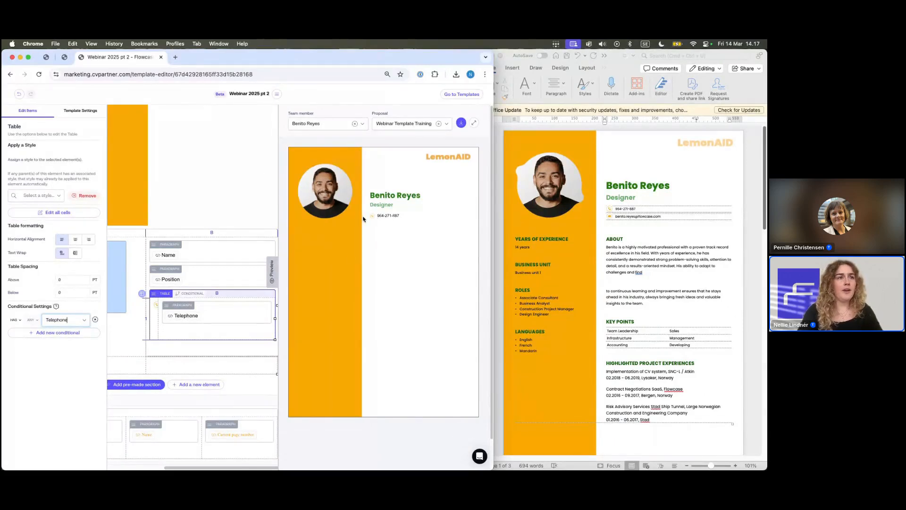
# Step: Insert static text reading "Key Points" in column B of the empty row below the contact details
pyautogui.scroll(-1, 142, 302)
pyautogui.hscroll(-2, 137, 317)
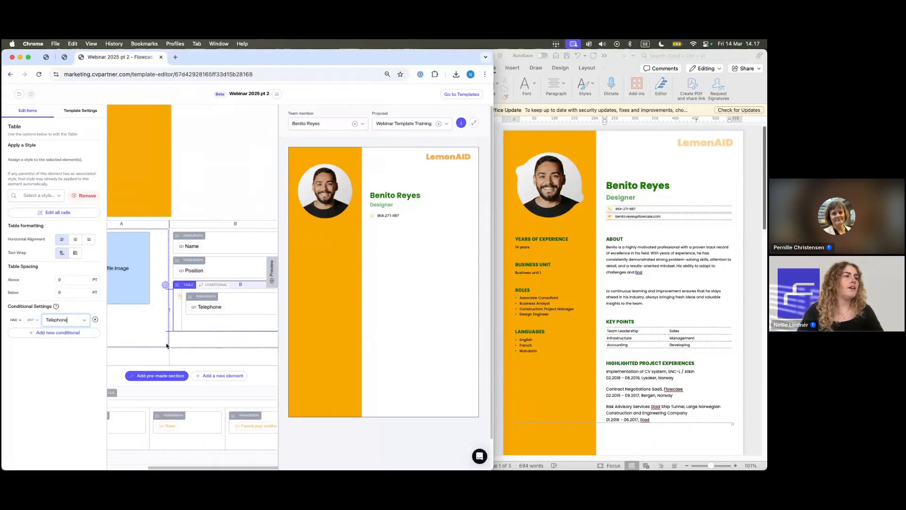
pyautogui.click(205, 358)
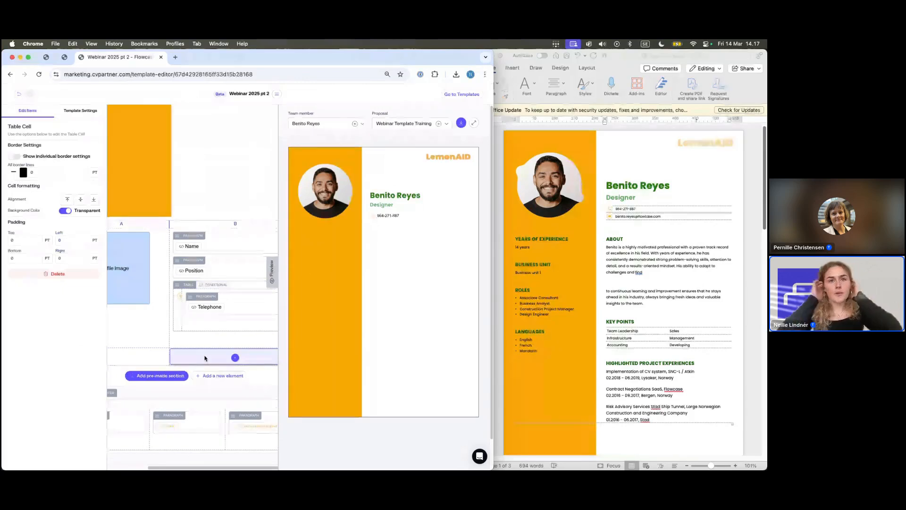
pyautogui.click(235, 358)
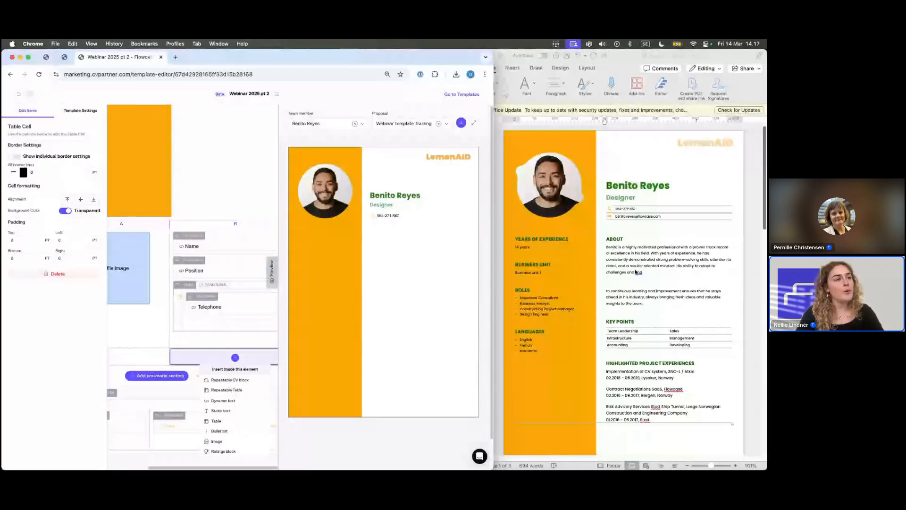
pyautogui.scroll(-2, 673, 284)
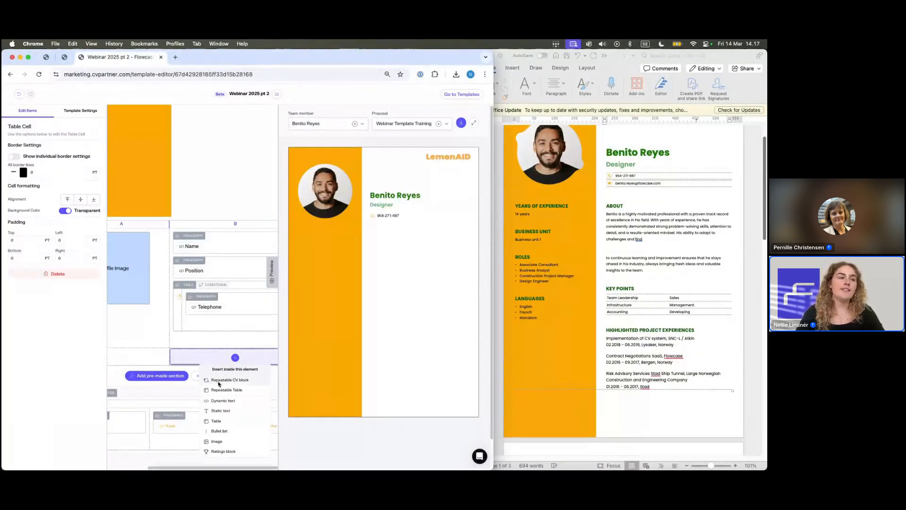
pyautogui.click(220, 410)
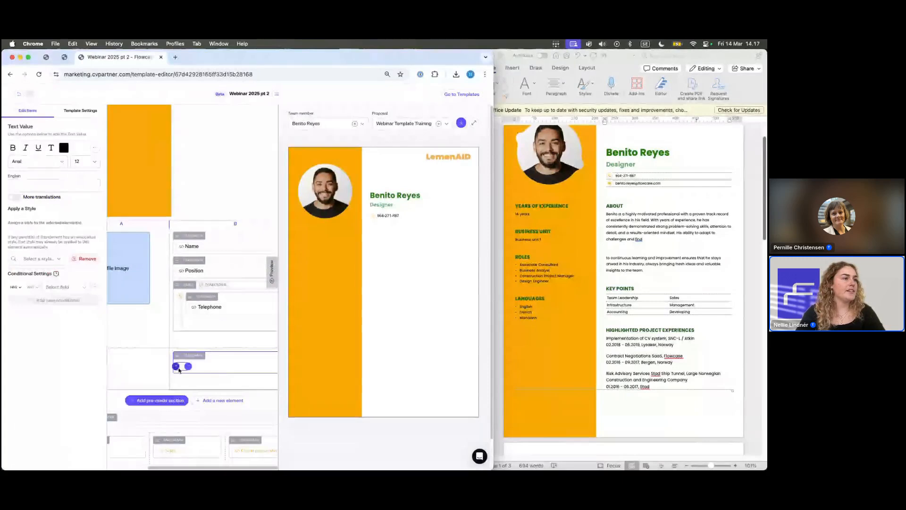
pyautogui.click(32, 184)
pyautogui.write('Key POint')
pyautogui.press('BackSpace')
pyautogui.press('BackSpace')
pyautogui.press('BackSpace')
pyautogui.press('BackSpace')
pyautogui.write('oin')
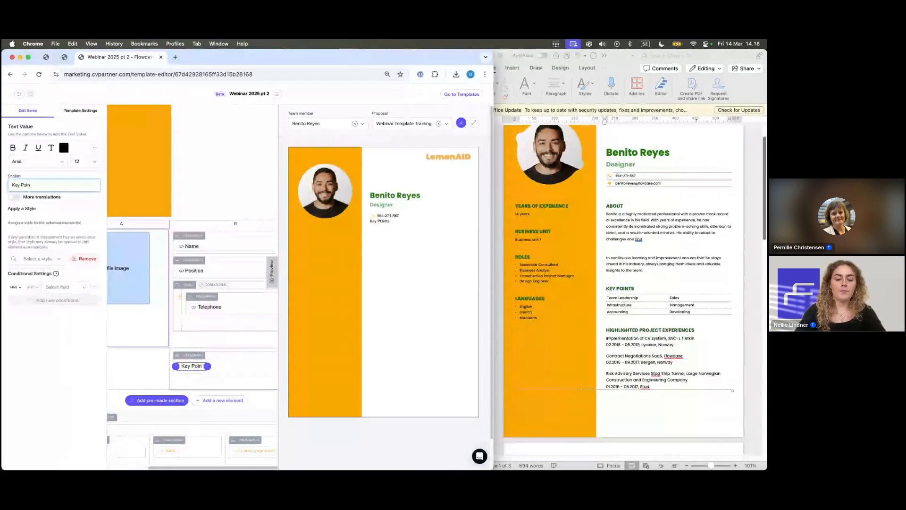
pyautogui.write('ts')
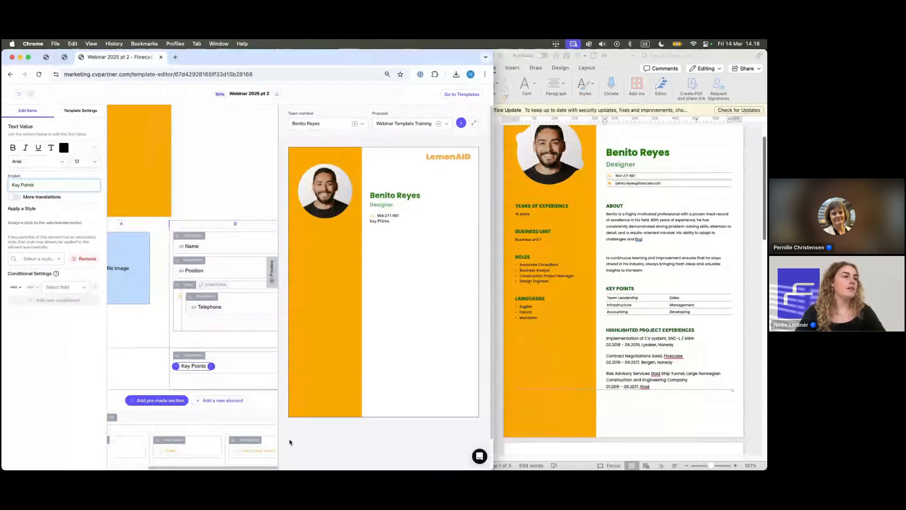
# Step: Apply the Header 3 subheader style to the Key Points paragraph
pyautogui.click(235, 370)
pyautogui.click(56, 196)
pyautogui.click(24, 236)
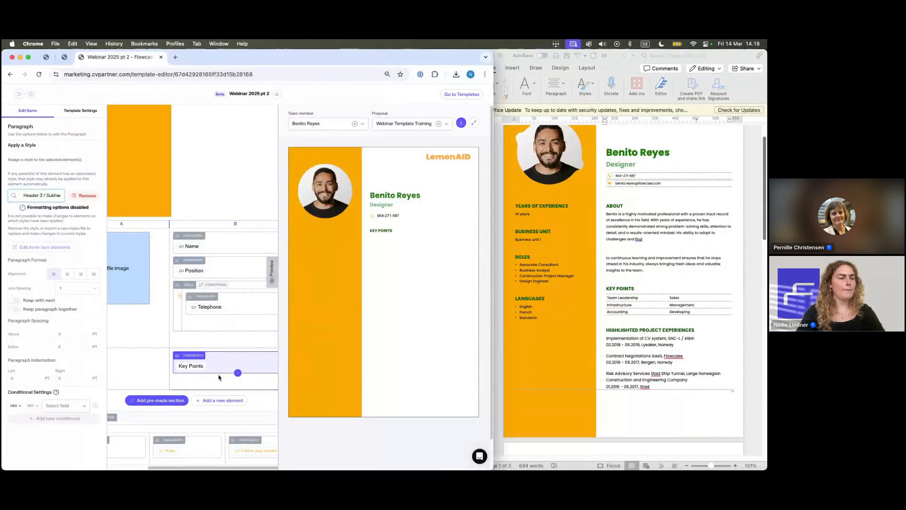
# Step: Insert a repeatable table for the Key qualifications CV section after the Key Points heading
pyautogui.click(237, 373)
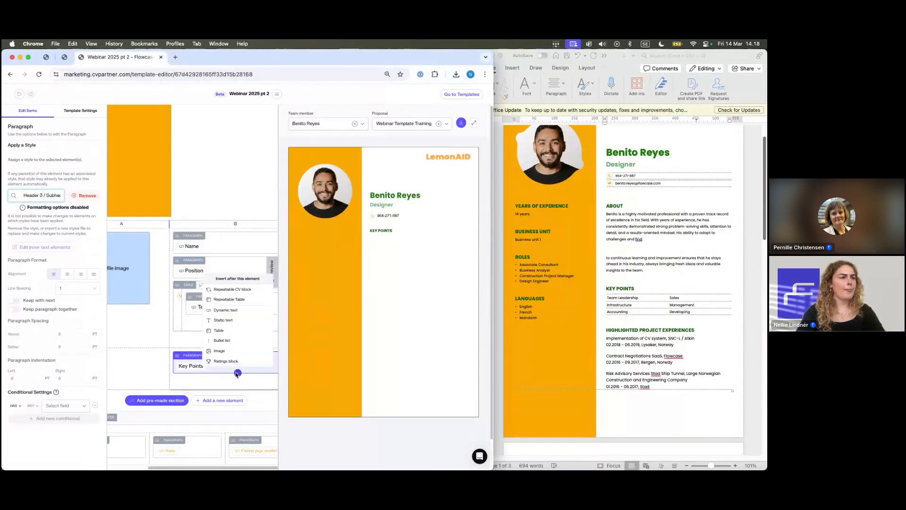
pyautogui.click(239, 301)
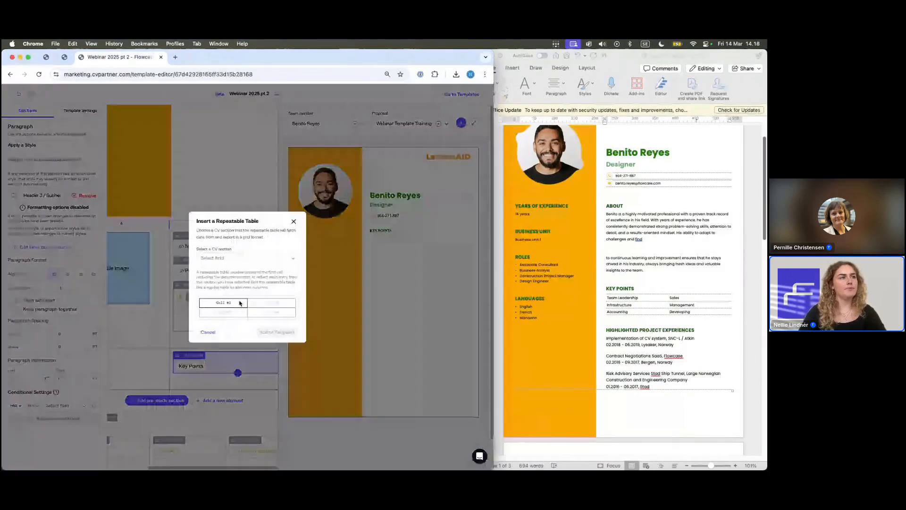
pyautogui.click(295, 258)
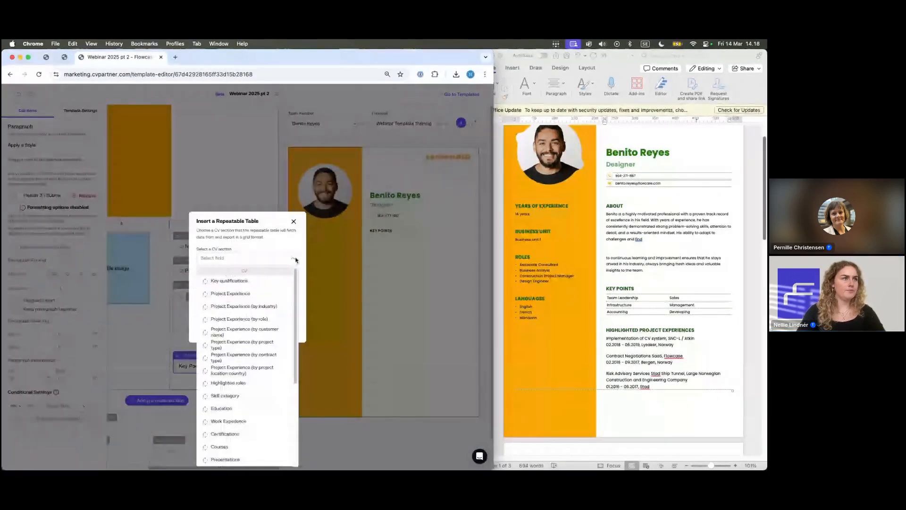
pyautogui.click(259, 281)
pyautogui.click(273, 332)
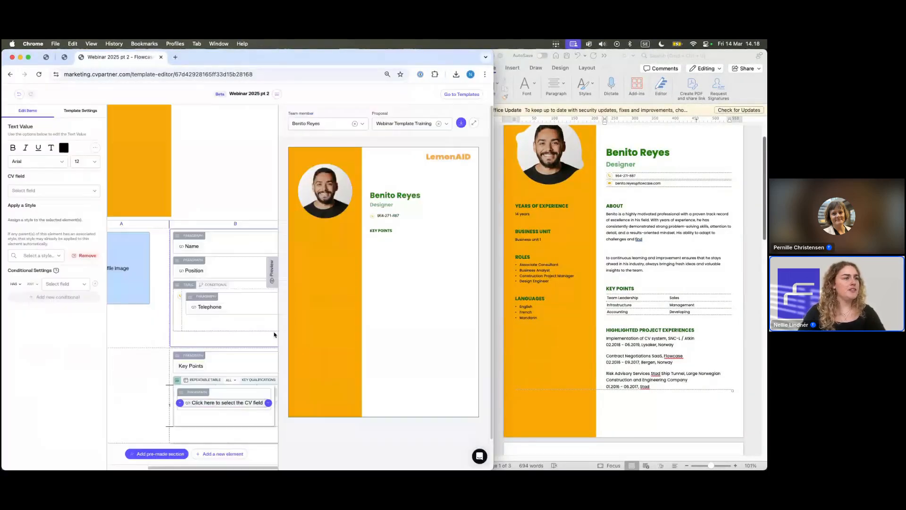
# Step: Reduce the Key qualifications repeatable table to one row with two columns
pyautogui.click(186, 381)
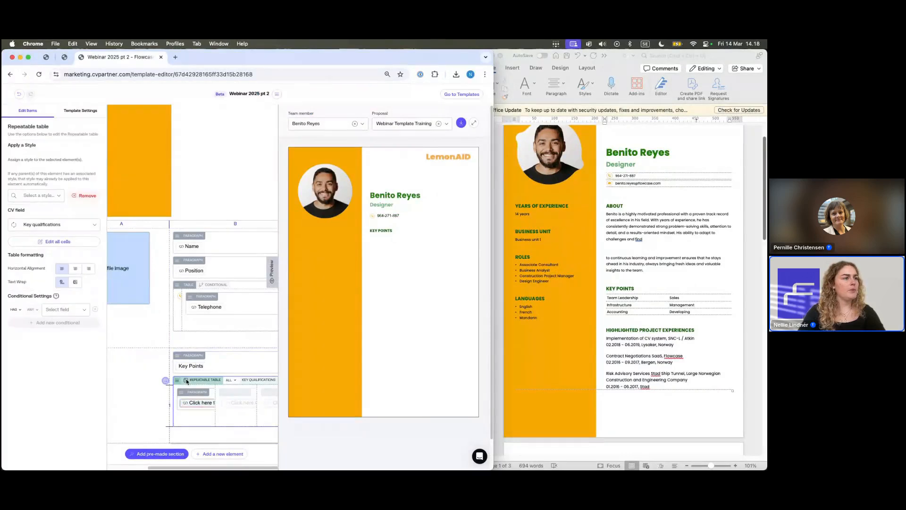
pyautogui.click(164, 381)
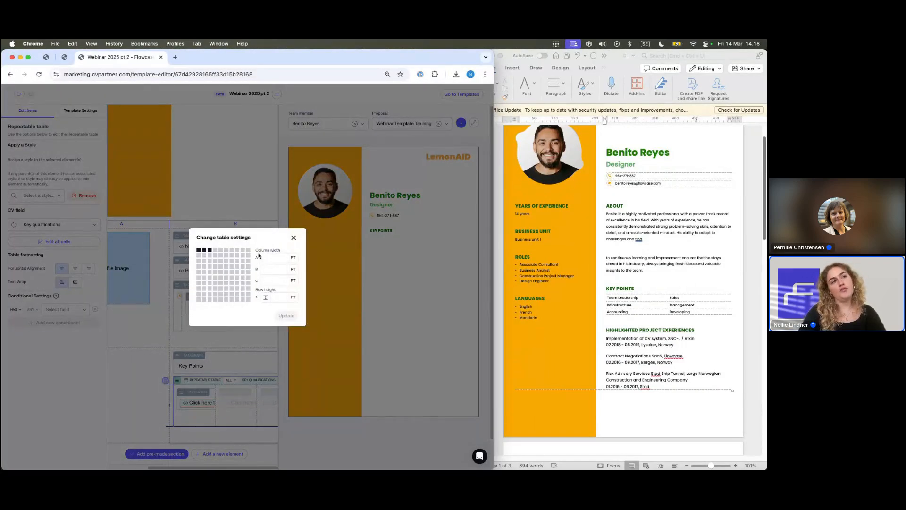
pyautogui.click(204, 251)
pyautogui.click(286, 315)
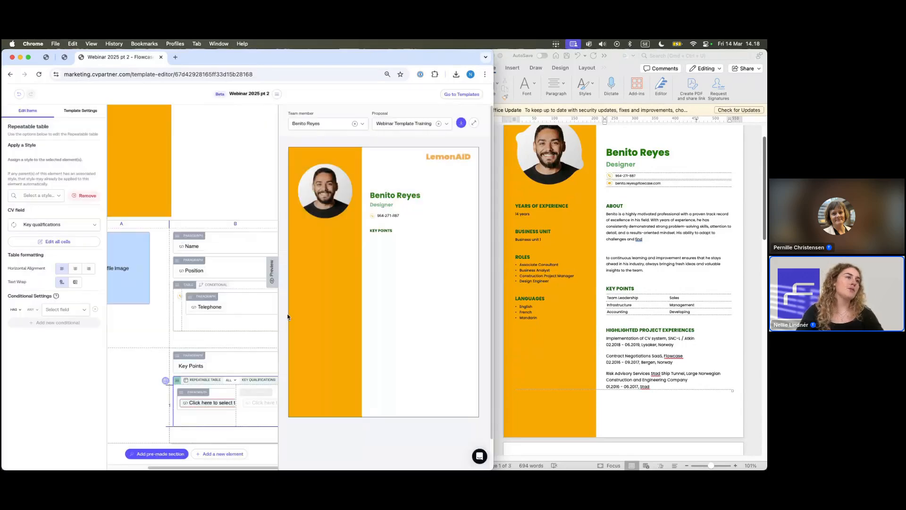
# Step: Set the widths of columns A and B in the Key qualifications repeatable table to 155 PT each
pyautogui.moveTo(273, 270); pyautogui.dragTo(341, 272)
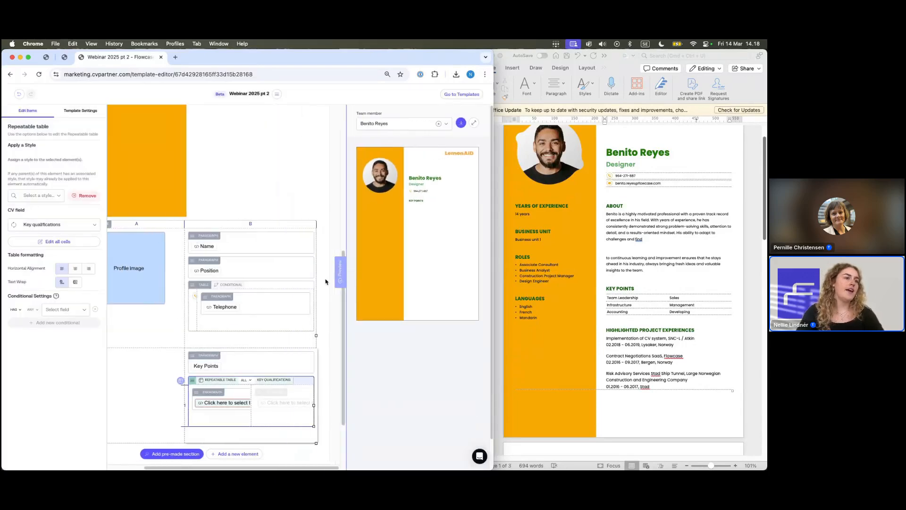
pyautogui.click(181, 381)
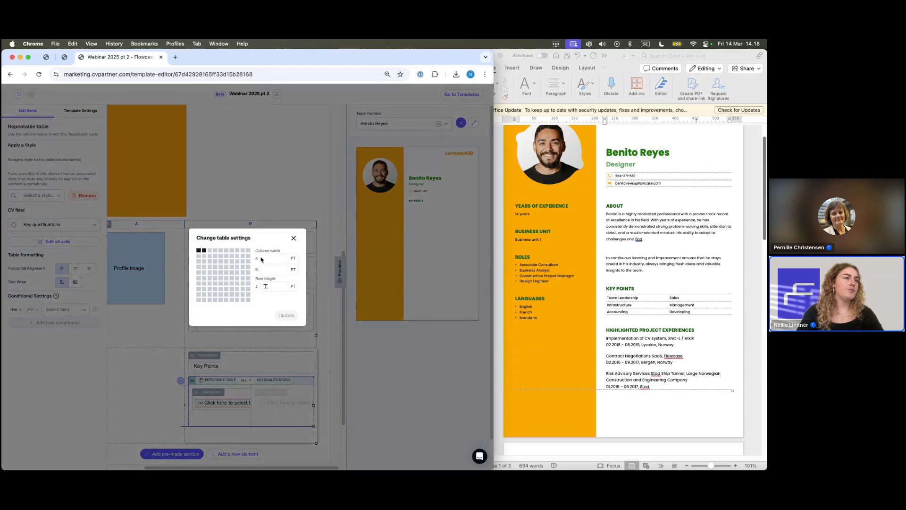
pyautogui.write('155')
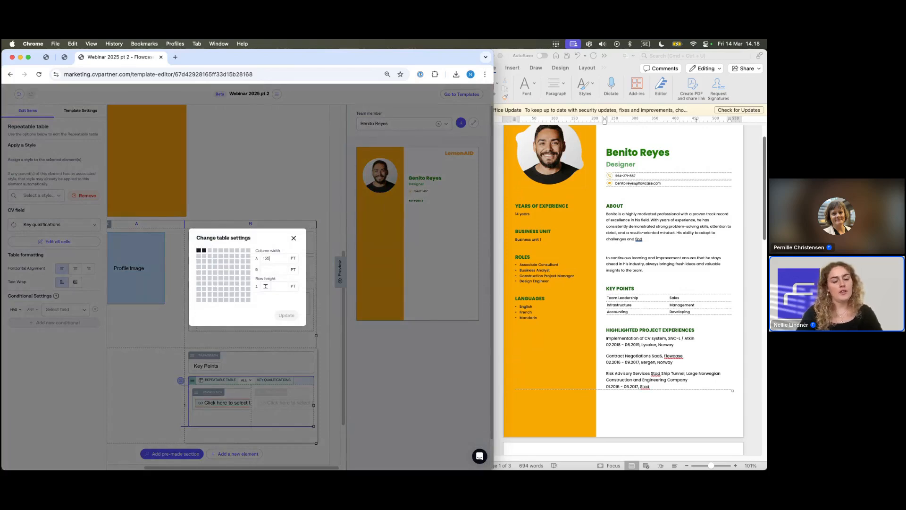
pyautogui.press('Tab')
pyautogui.write('155')
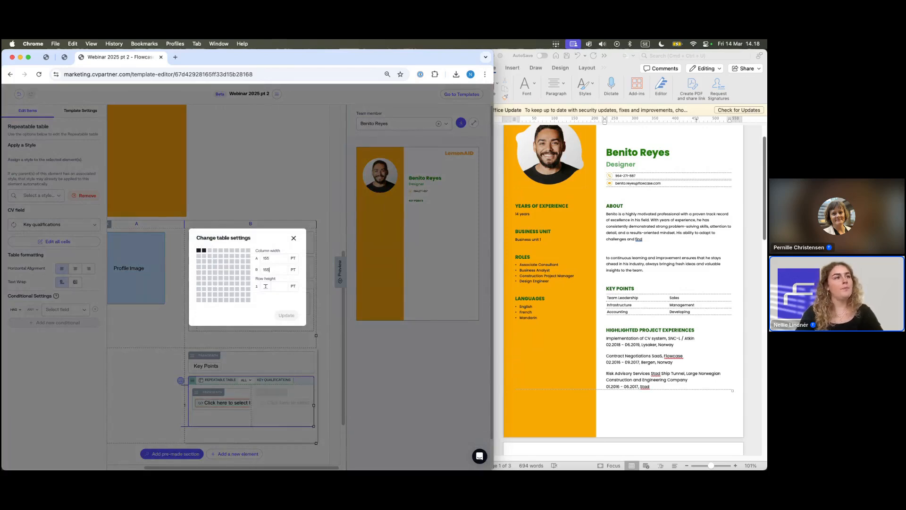
pyautogui.click(306, 345)
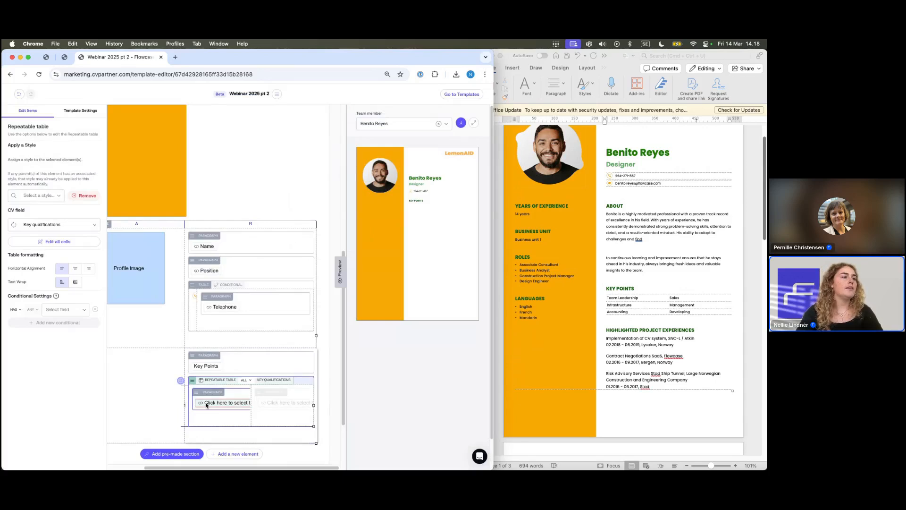
# Step: Assign the Key point CV field to the dynamic text in the repeatable table's first cell
pyautogui.click(208, 402)
pyautogui.click(52, 190)
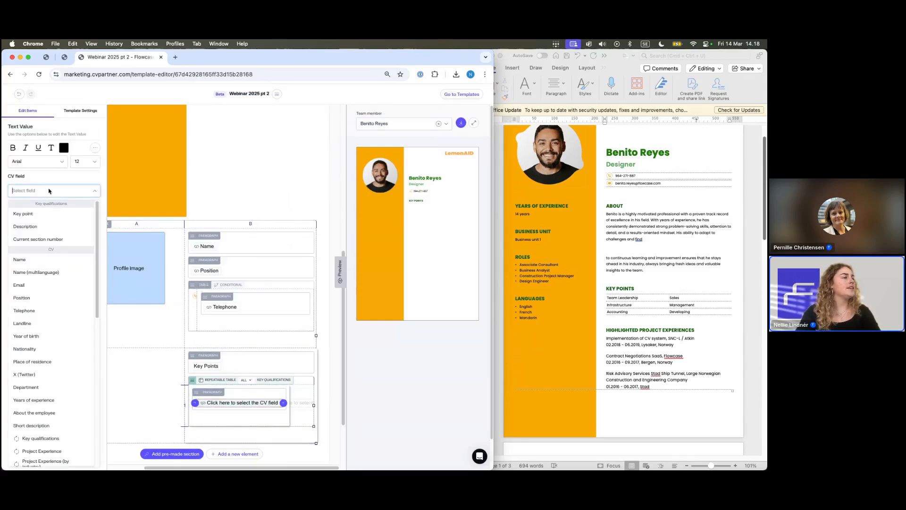
pyautogui.click(40, 217)
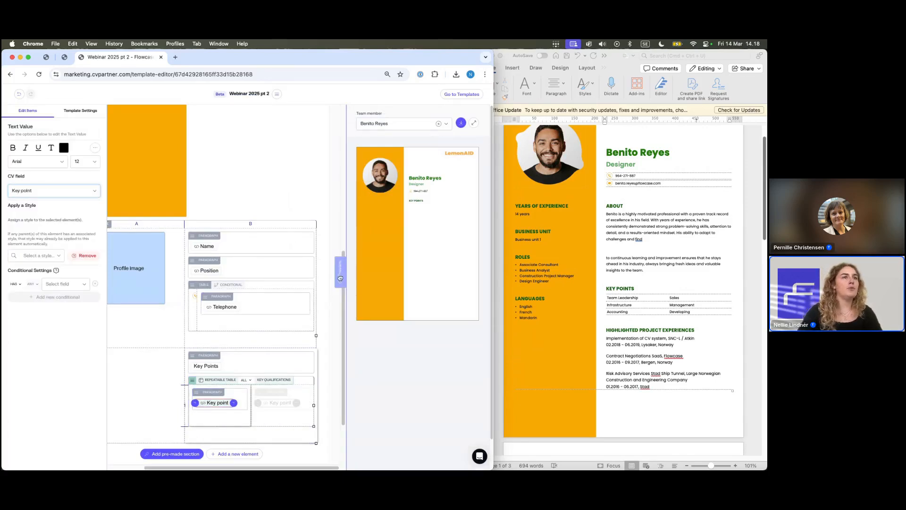
# Step: Apply the Normal style to the Key point paragraph in the repeatable table and compare the preview with the sample CV
pyautogui.moveTo(340, 280); pyautogui.dragTo(292, 279)
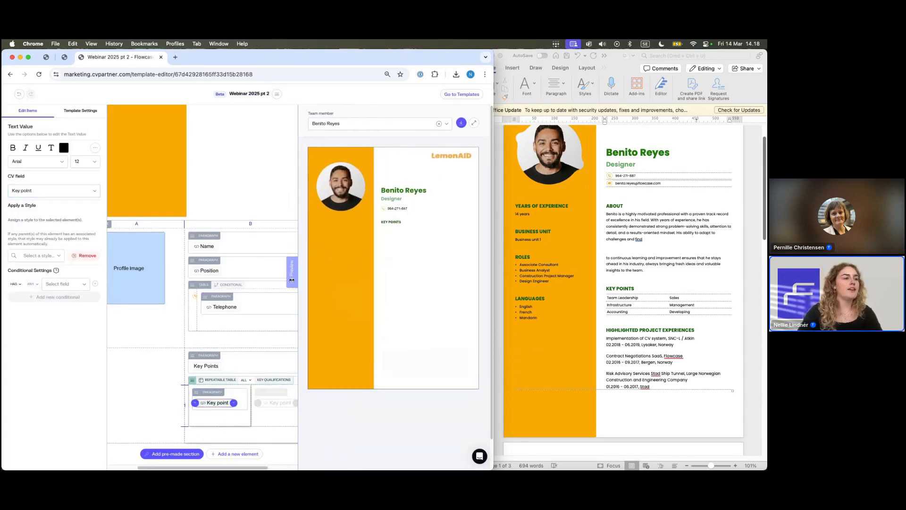
pyautogui.click(211, 394)
pyautogui.click(59, 196)
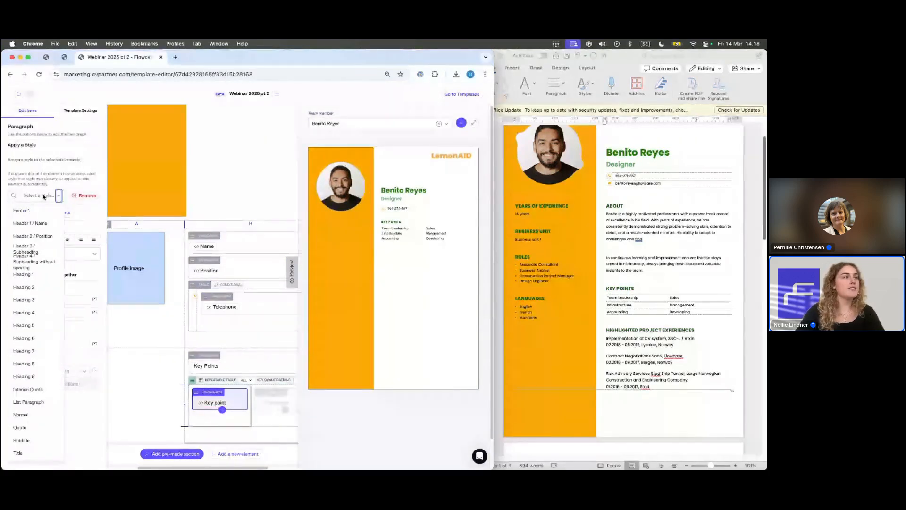
pyautogui.press('BackSpace')
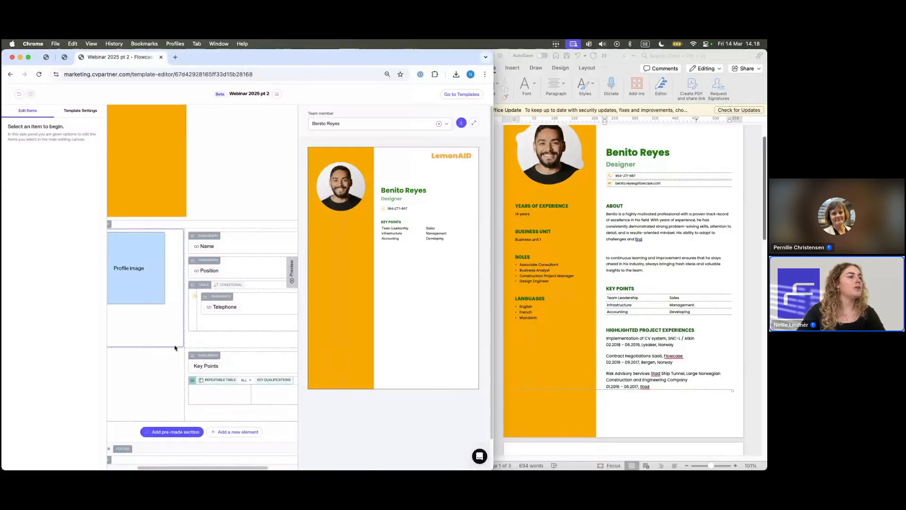
pyautogui.press('super+z')
pyautogui.click(212, 396)
pyautogui.click(27, 197)
pyautogui.write('norm')
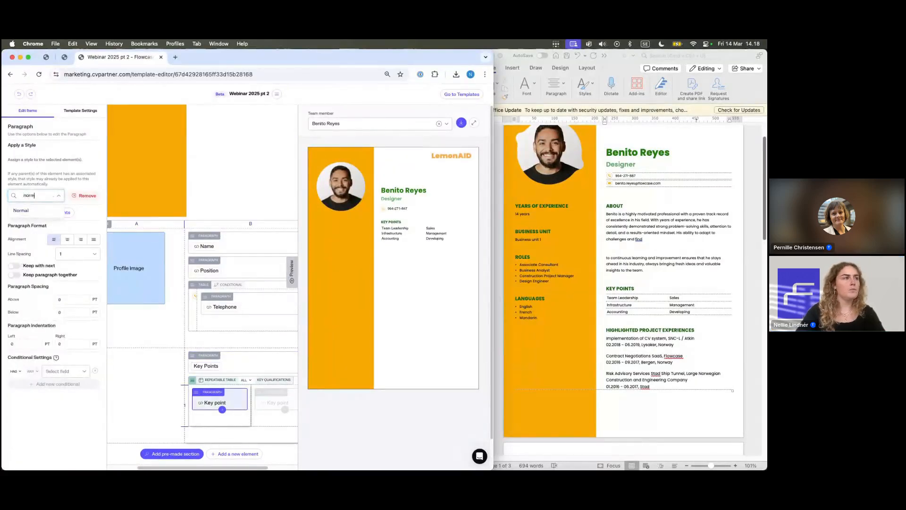
pyautogui.click(23, 210)
pyautogui.moveTo(291, 270); pyautogui.dragTo(194, 276)
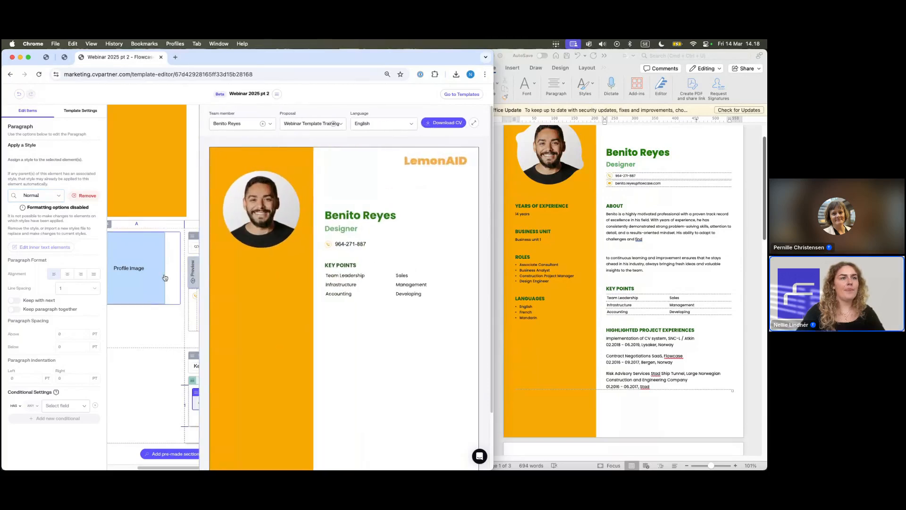
pyautogui.scroll(1, 623, 255)
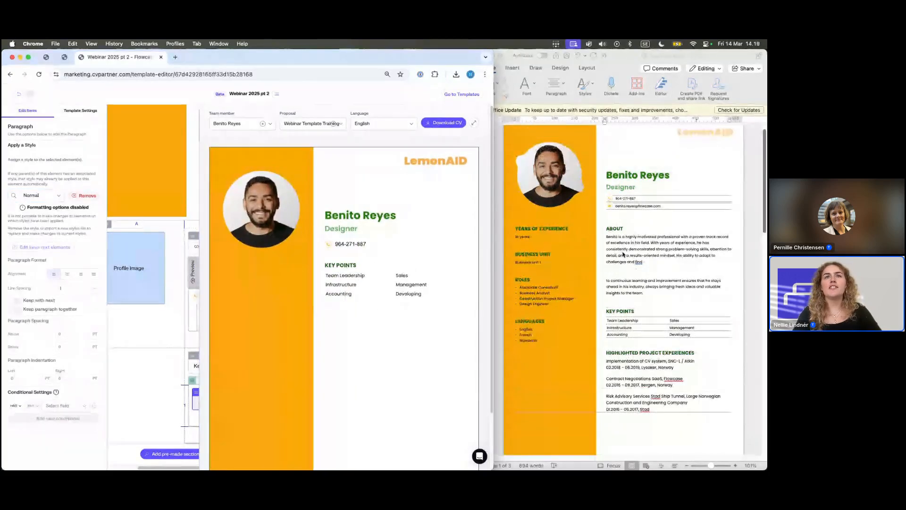
pyautogui.scroll(1, 623, 254)
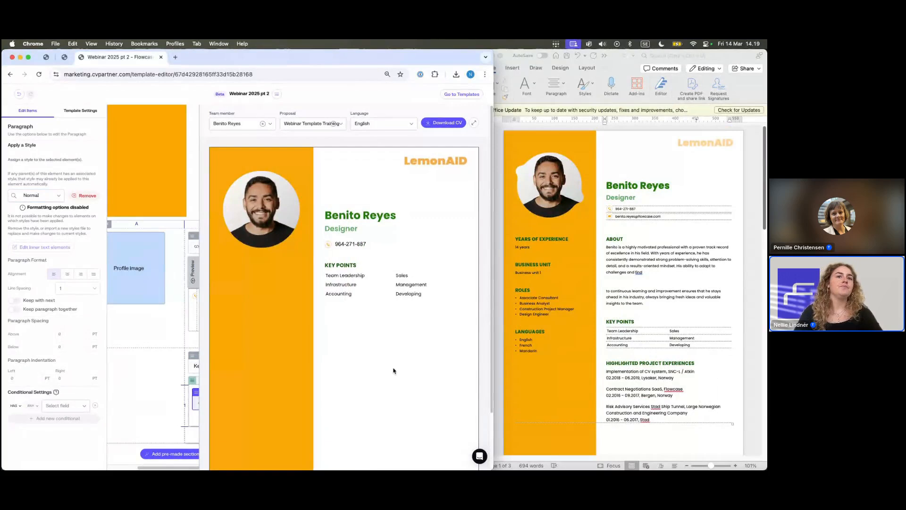
# Step: Copy the Key Points heading paragraph and paste it below the Key qualifications repeatable table in the same cell
pyautogui.moveTo(199, 276); pyautogui.dragTo(299, 279)
pyautogui.scroll(-2, 218, 333)
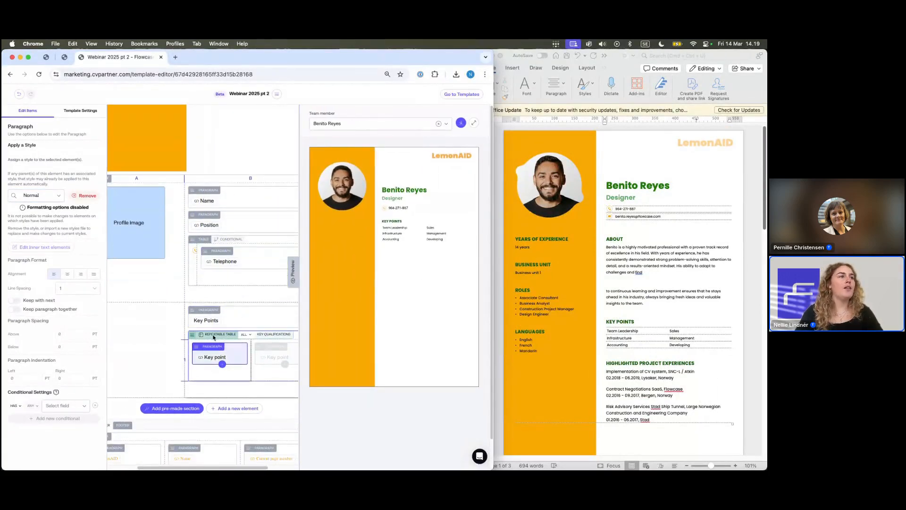
pyautogui.scroll(-2, 212, 336)
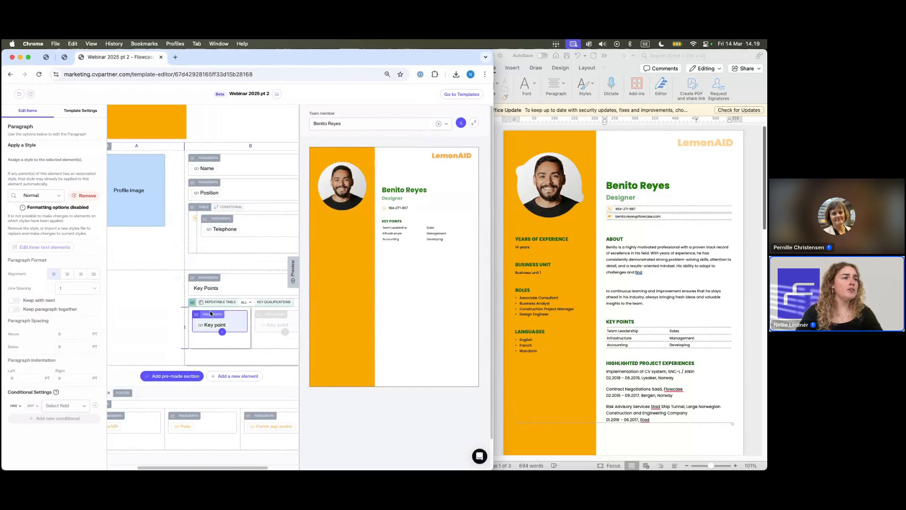
pyautogui.click(238, 356)
pyautogui.click(251, 357)
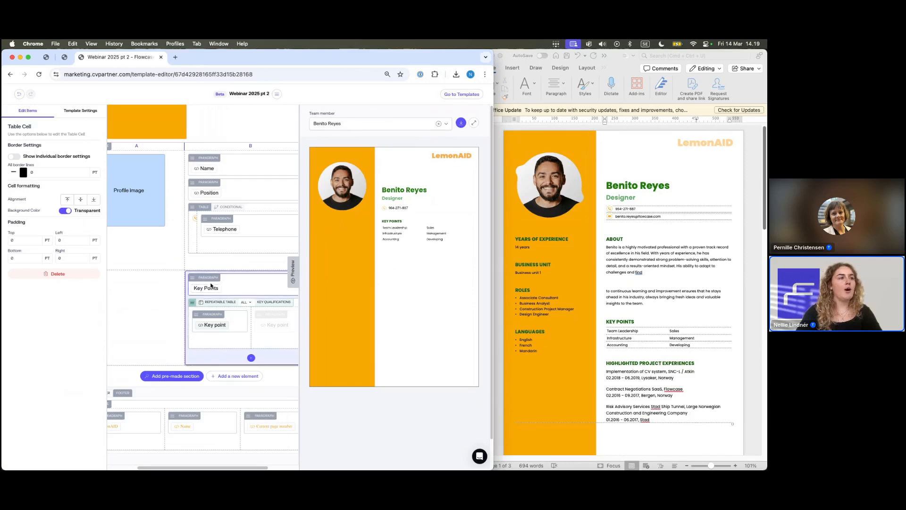
pyautogui.click(242, 285)
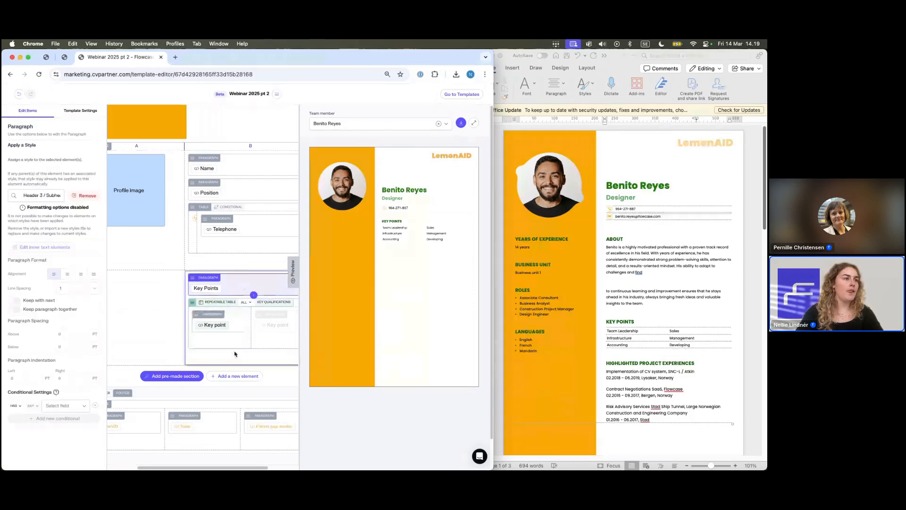
pyautogui.click(250, 358)
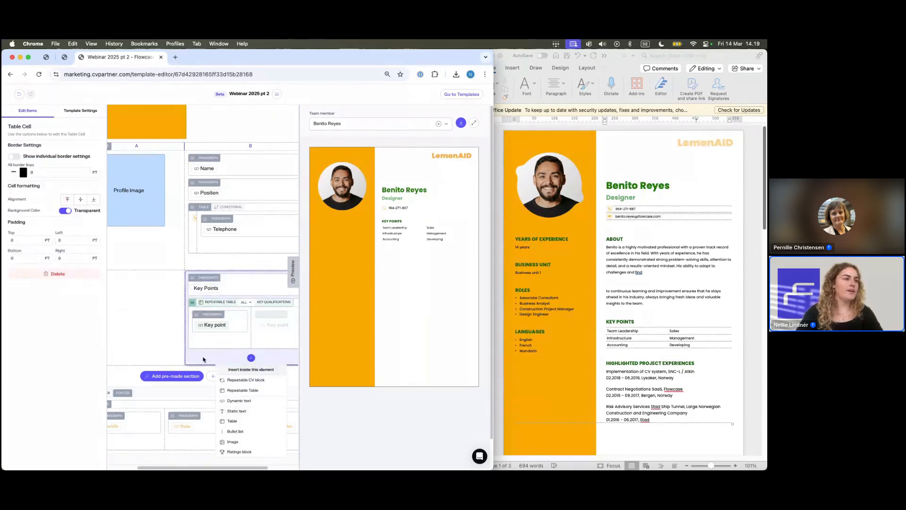
pyautogui.click(236, 411)
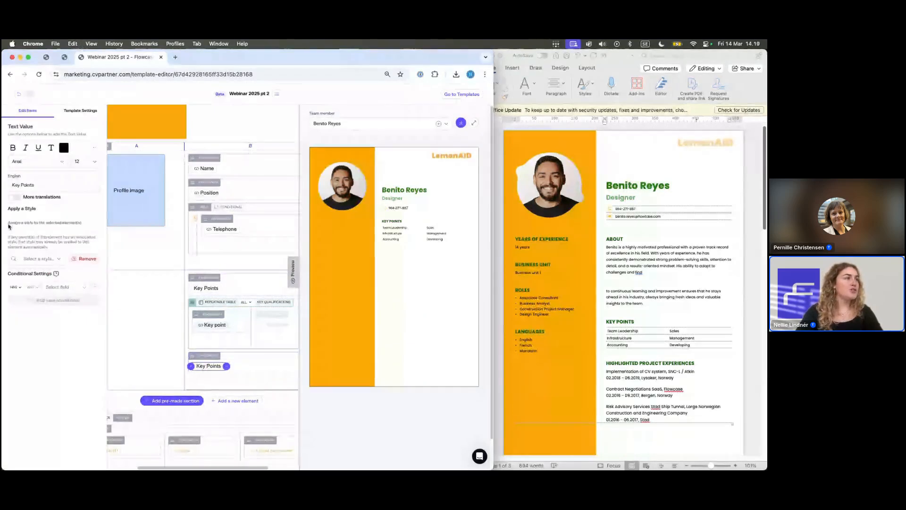
# Step: Change the text of the copied heading below the repeatable table to Languages
pyautogui.click(47, 186)
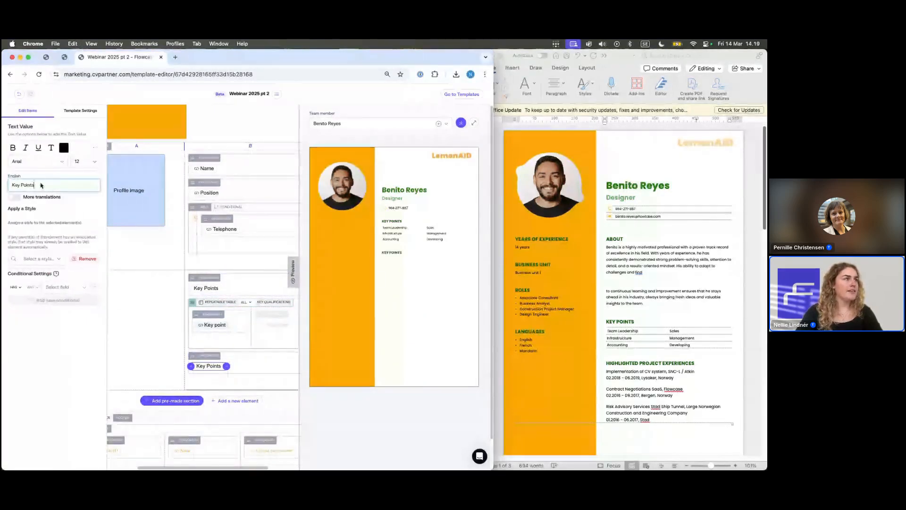
pyautogui.press('super+a')
pyautogui.write('Language')
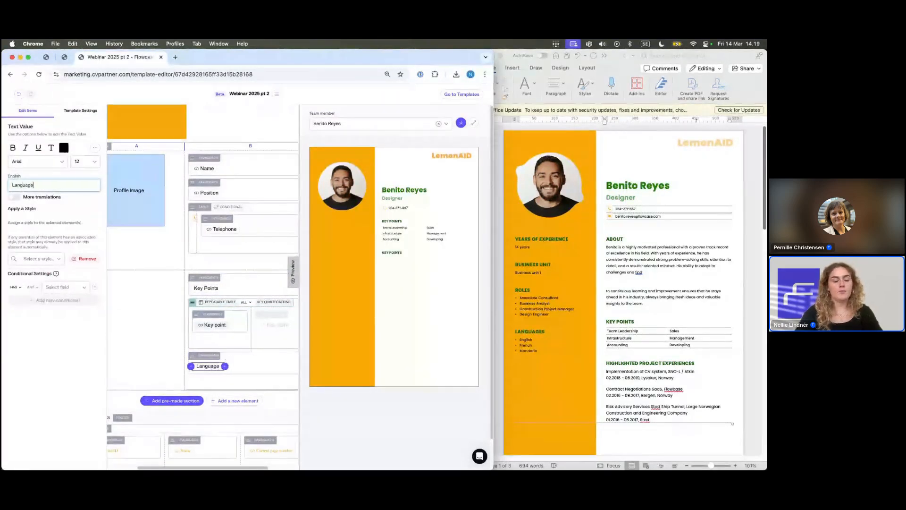
pyautogui.write('s')
# Step: Copy the Key qualifications repeatable table and paste it under the Languages heading
pyautogui.click(215, 305)
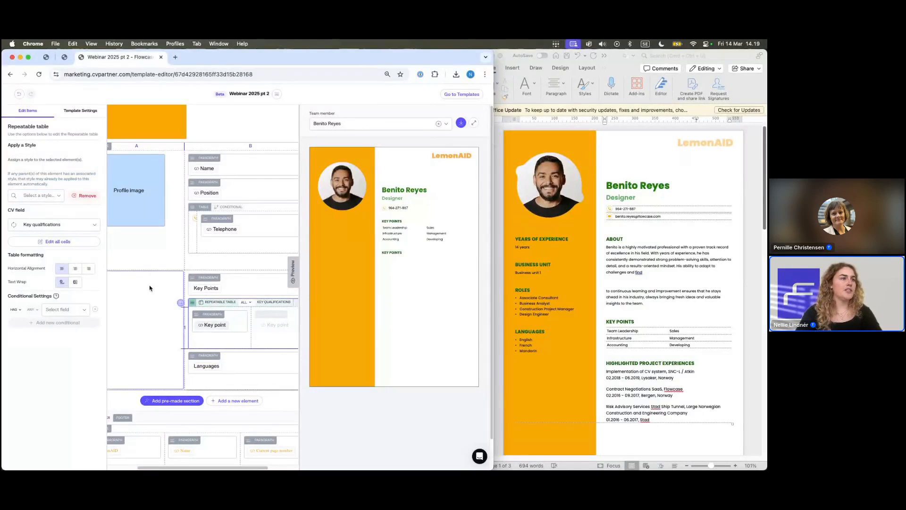
pyautogui.click(215, 384)
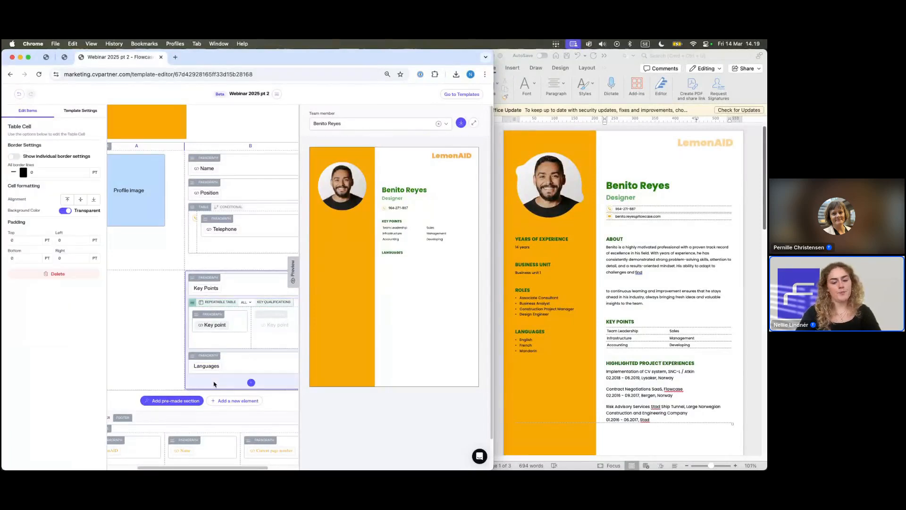
pyautogui.press('super+v')
pyautogui.scroll(-1, 214, 383)
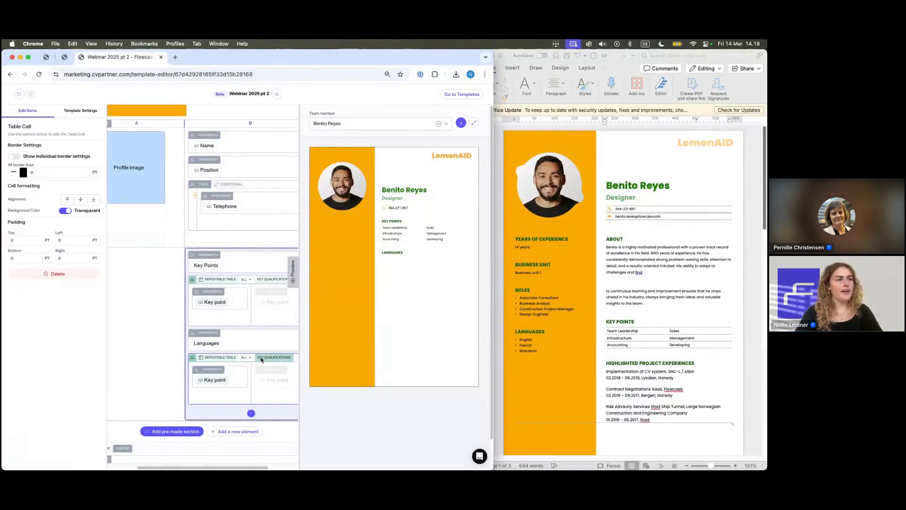
# Step: Set the CV field of the repeatable table under the Languages heading to Languages and check the enlarged preview
pyautogui.click(273, 358)
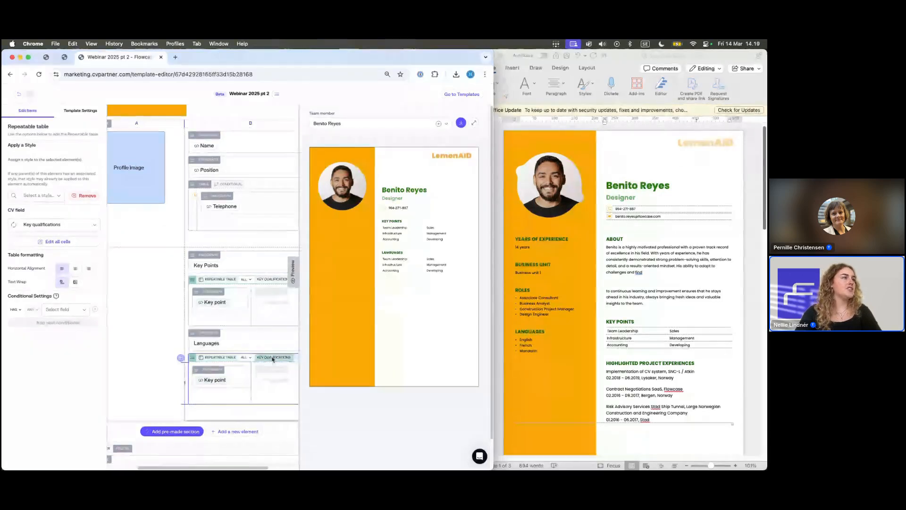
pyautogui.click(87, 226)
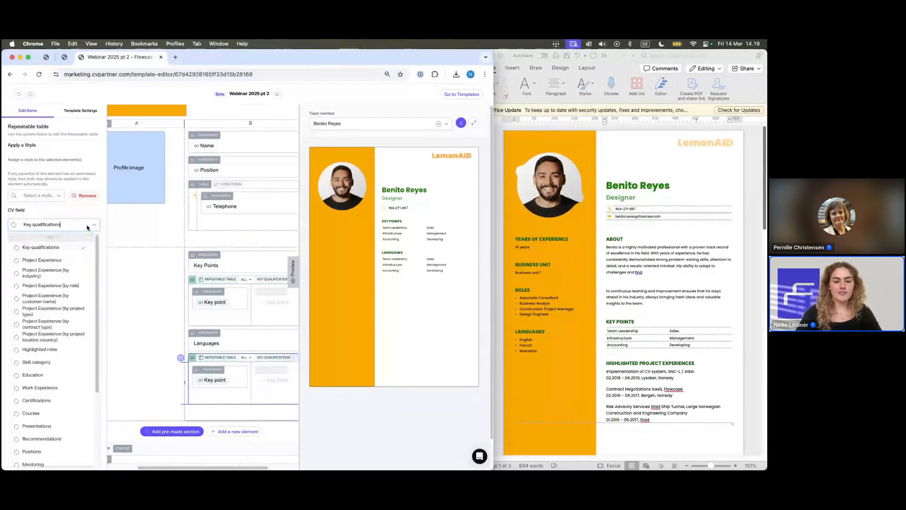
pyautogui.write('langu')
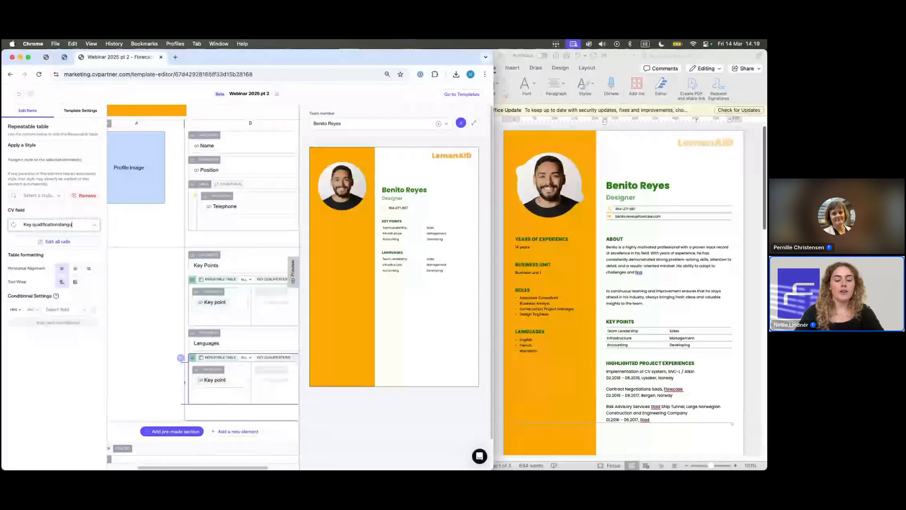
pyautogui.press('BackSpace')
pyautogui.press('BackSpace')
pyautogui.press('BackSpace')
pyautogui.press('BackSpace')
pyautogui.press('BackSpace')
pyautogui.press('BackSpace')
pyautogui.press('BackSpace')
pyautogui.press('BackSpace')
pyautogui.press('BackSpace')
pyautogui.press('BackSpace')
pyautogui.press('BackSpace')
pyautogui.press('BackSpace')
pyautogui.press('BackSpace')
pyautogui.press('BackSpace')
pyautogui.press('BackSpace')
pyautogui.press('BackSpace')
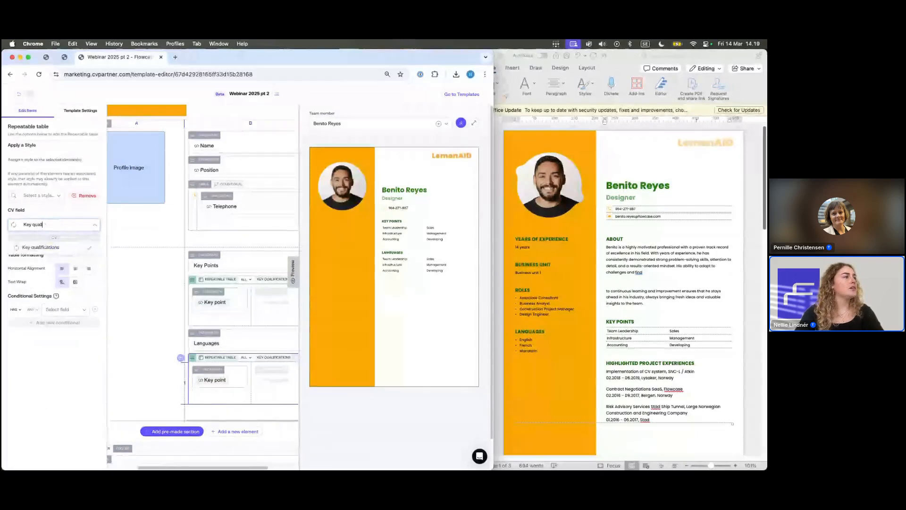
pyautogui.press('BackSpace')
pyautogui.press('BackSpace')
pyautogui.press('BackSpace')
pyautogui.press('BackSpace')
pyautogui.press('BackSpace')
pyautogui.press('BackSpace')
pyautogui.write('lan')
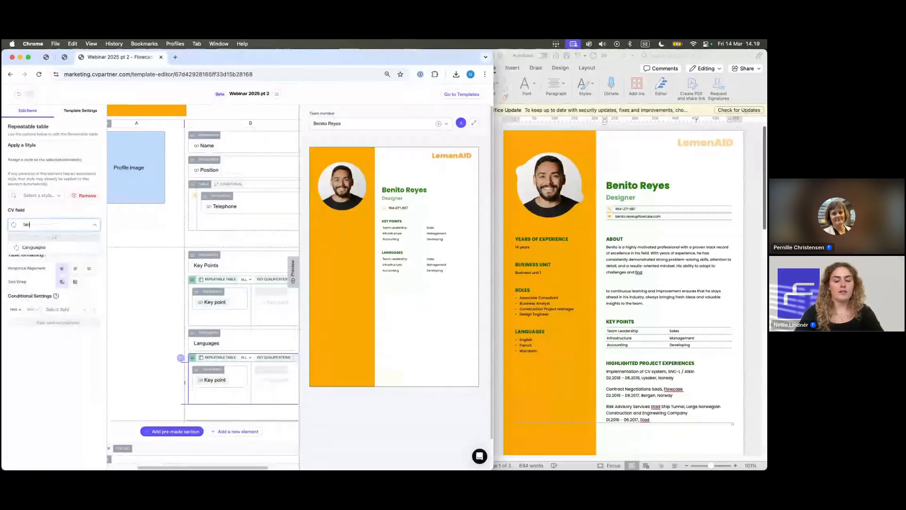
pyautogui.write('gu')
pyautogui.click(94, 247)
pyautogui.moveTo(292, 269); pyautogui.dragTo(340, 272)
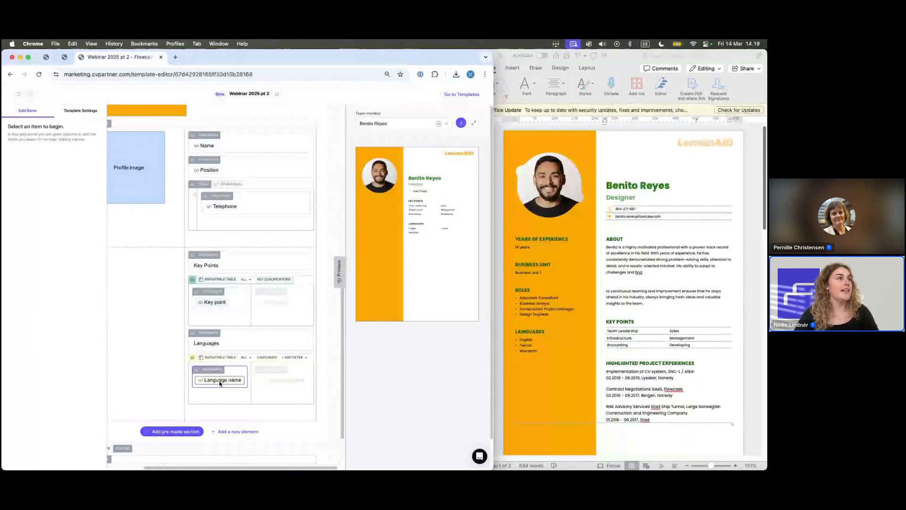
pyautogui.moveTo(334, 278); pyautogui.dragTo(183, 296)
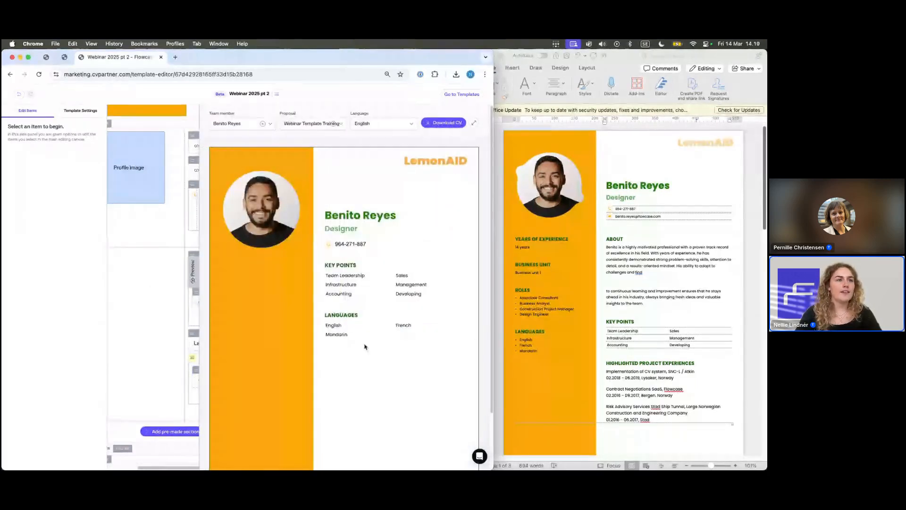
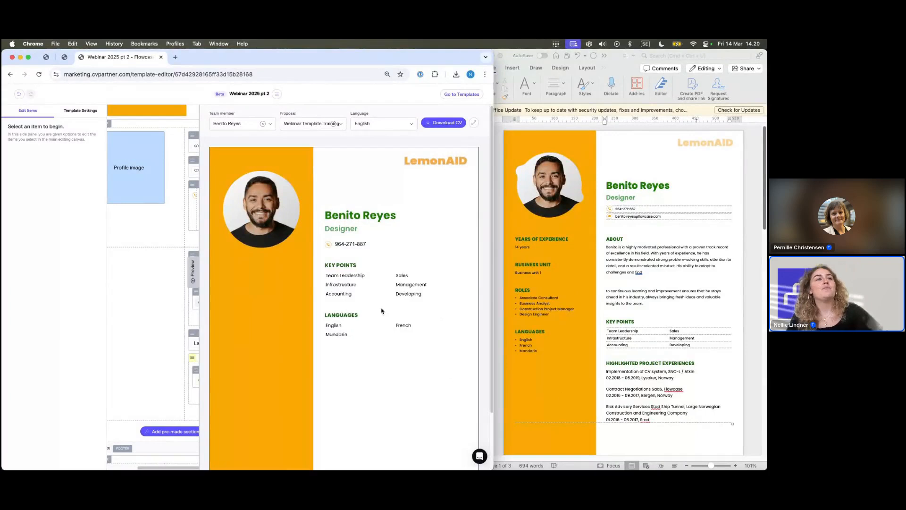
# Step: Copy the Languages heading into column A of the second row and change the copy's text to Roles
pyautogui.moveTo(193, 271); pyautogui.dragTo(328, 271)
pyautogui.hscroll(-1, 258, 304)
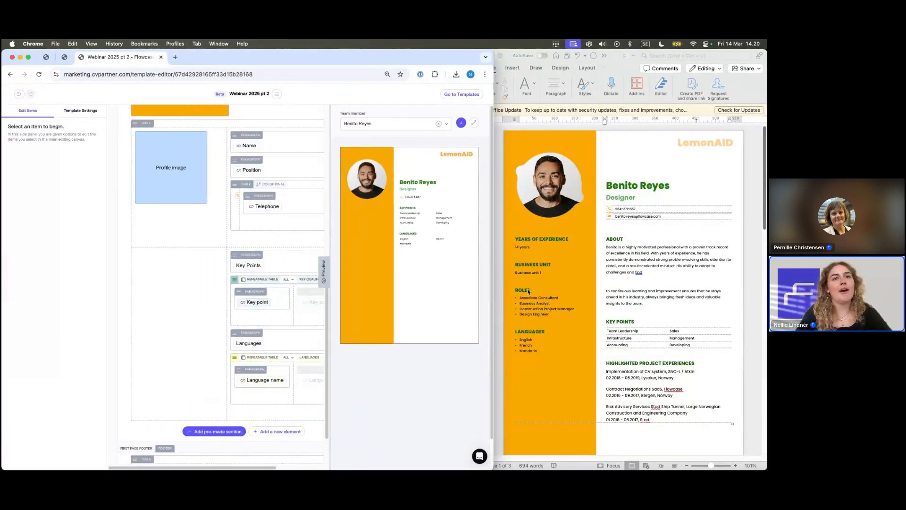
pyautogui.click(290, 344)
pyautogui.moveTo(291, 345); pyautogui.dragTo(176, 293)
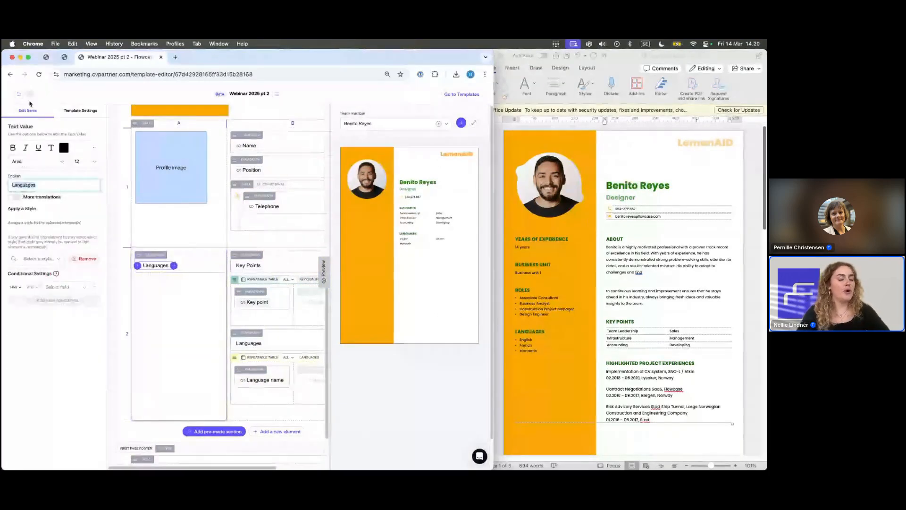
pyautogui.write('Roles')
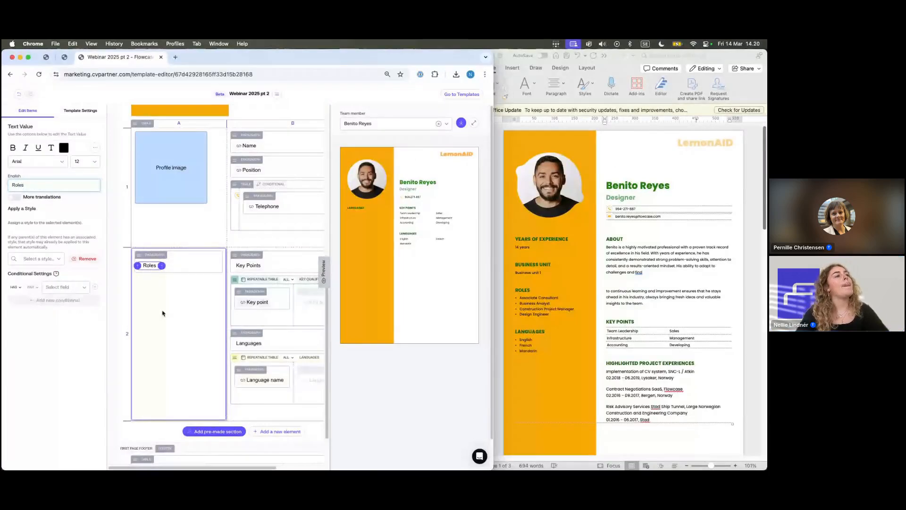
# Step: Insert a repeatable CV block for the Highlighted roles section under the Roles heading
pyautogui.click(163, 313)
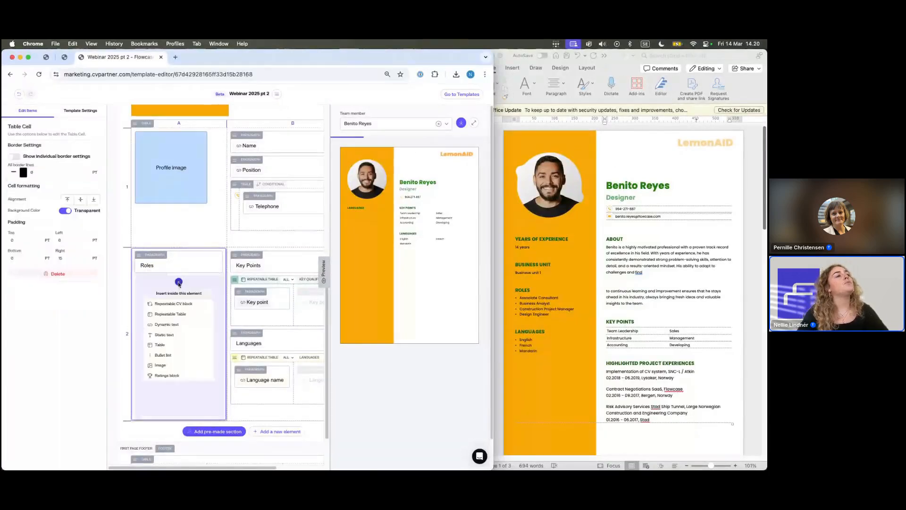
pyautogui.click(169, 305)
pyautogui.click(228, 279)
pyautogui.write('high')
pyautogui.click(222, 301)
pyautogui.click(304, 296)
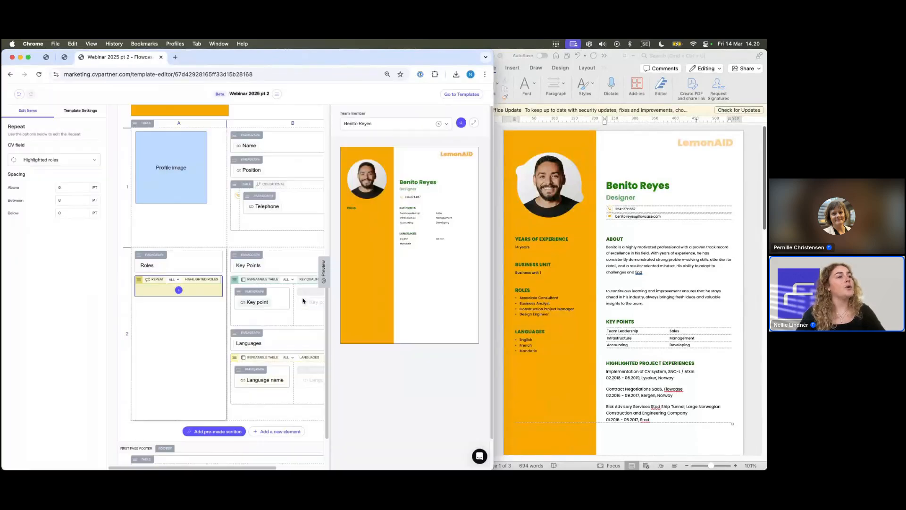
# Step: Insert a bullet list in the Highlighted roles block with the Role name CV field, and enlarge the preview to check it
pyautogui.click(178, 290)
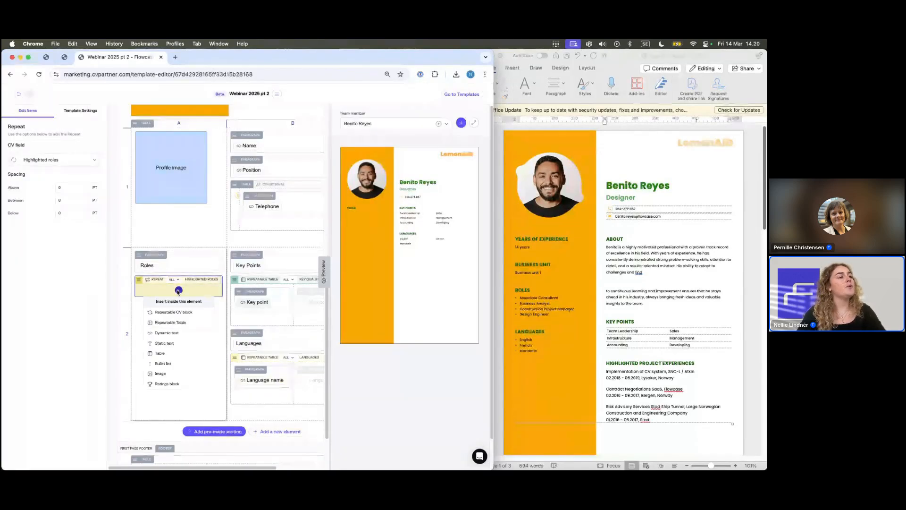
pyautogui.click(168, 364)
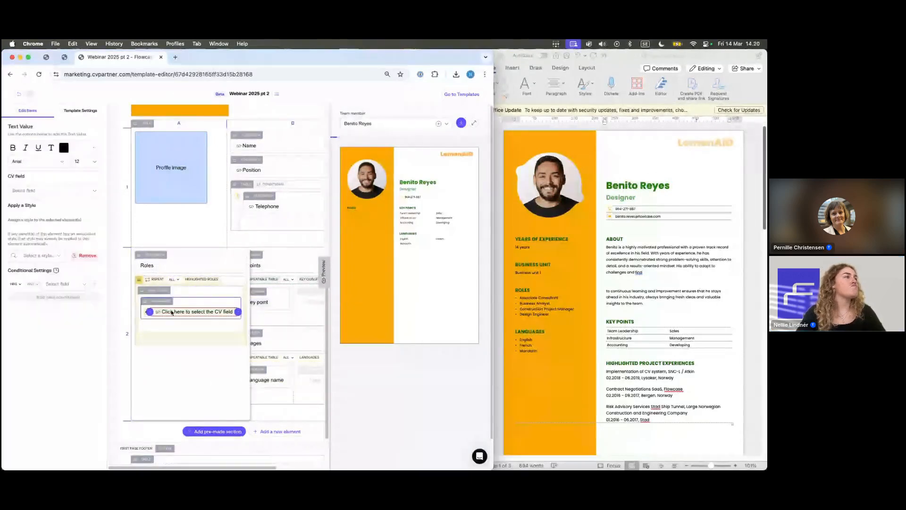
pyautogui.click(53, 192)
pyautogui.click(46, 214)
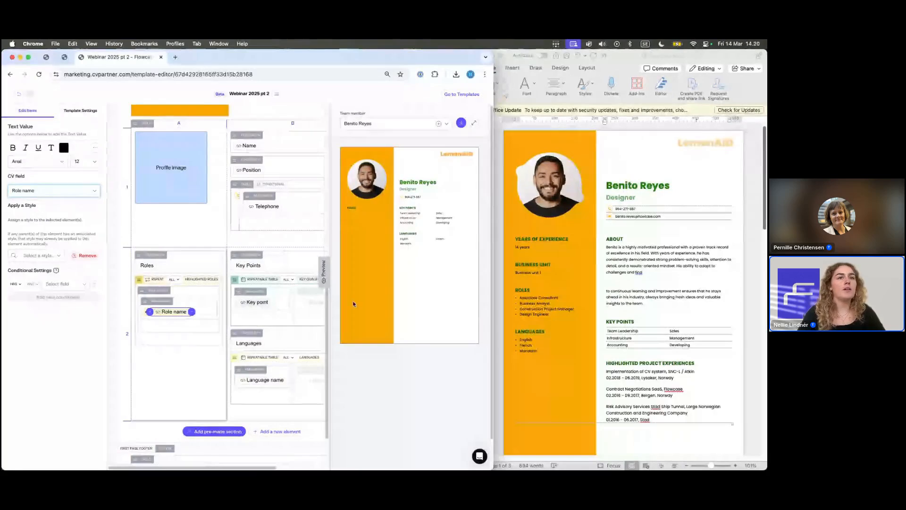
pyautogui.click(324, 271)
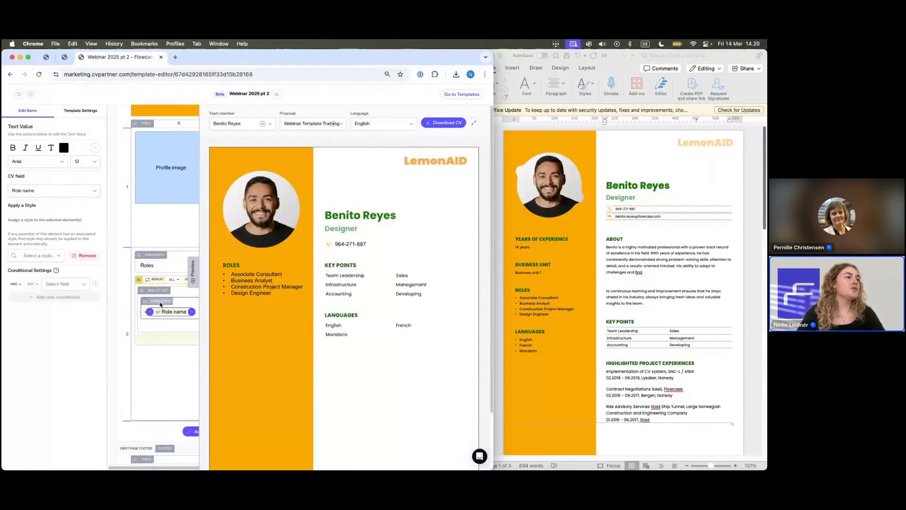
# Step: Set the font of the Role name text in the sidebar bullet list to Poppins Regular, size 9
pyautogui.click(51, 162)
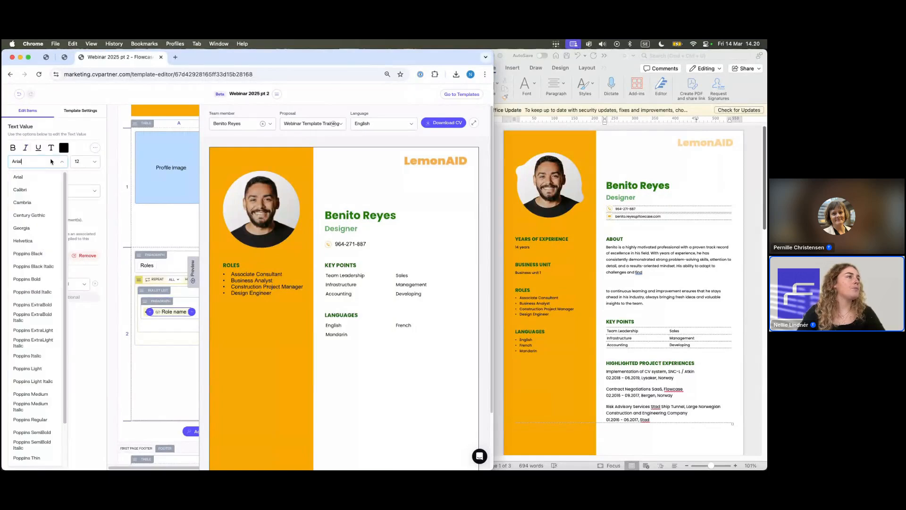
pyautogui.write('A')
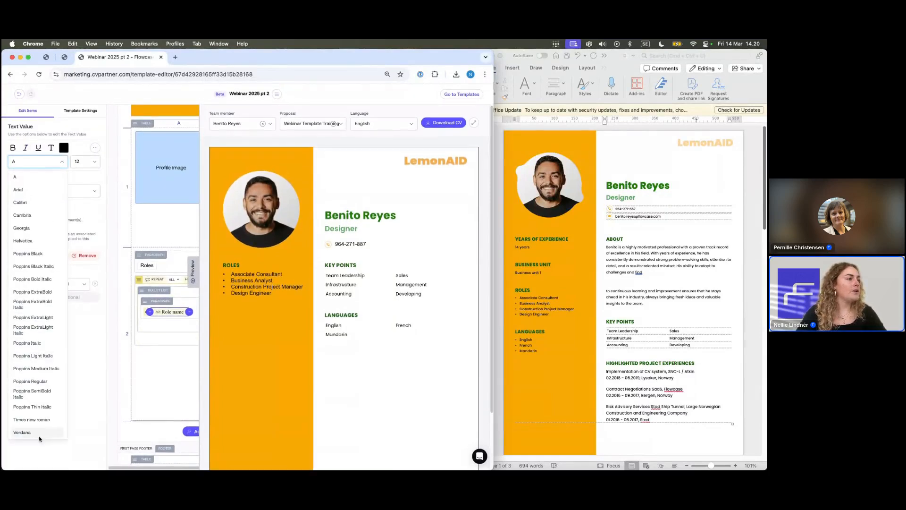
pyautogui.click(27, 380)
pyautogui.click(75, 161)
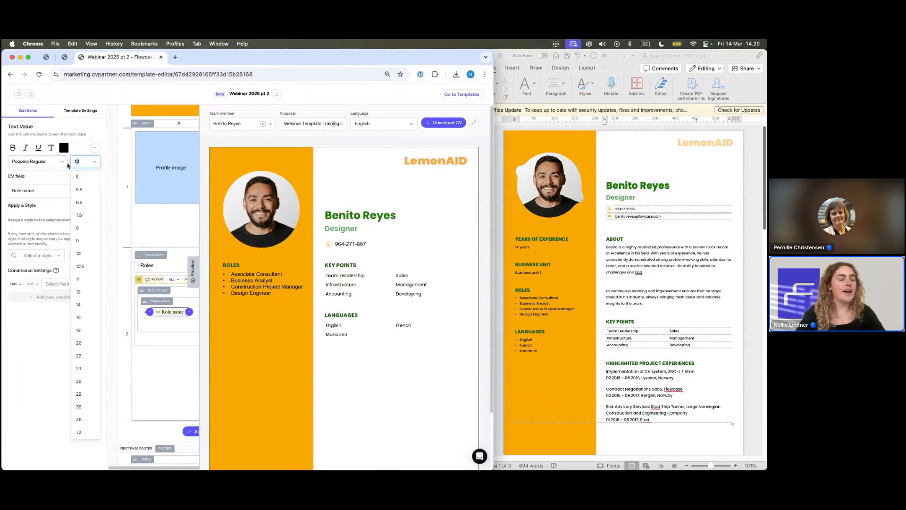
pyautogui.write('9')
pyautogui.scroll(-1, 179, 283)
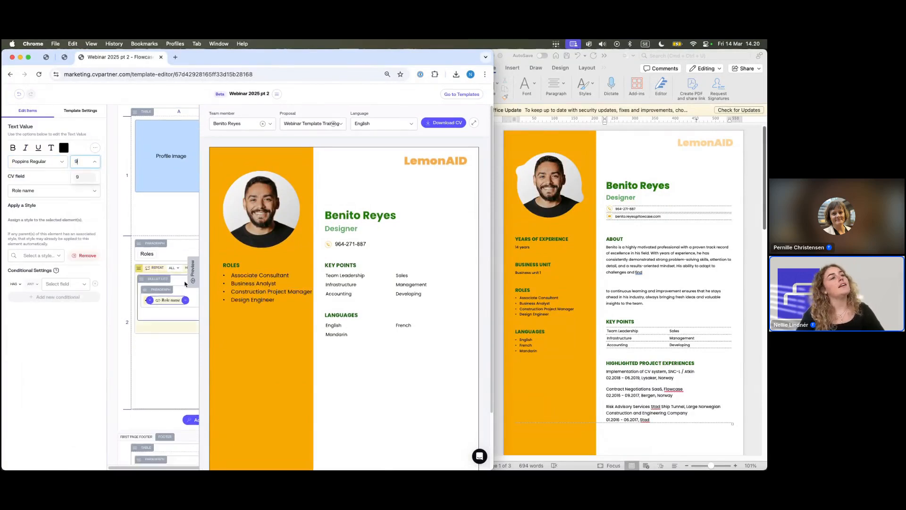
# Step: Set the text indent of the Highlighted roles bullet list to 11 pt and check the enlarged preview
pyautogui.click(193, 277)
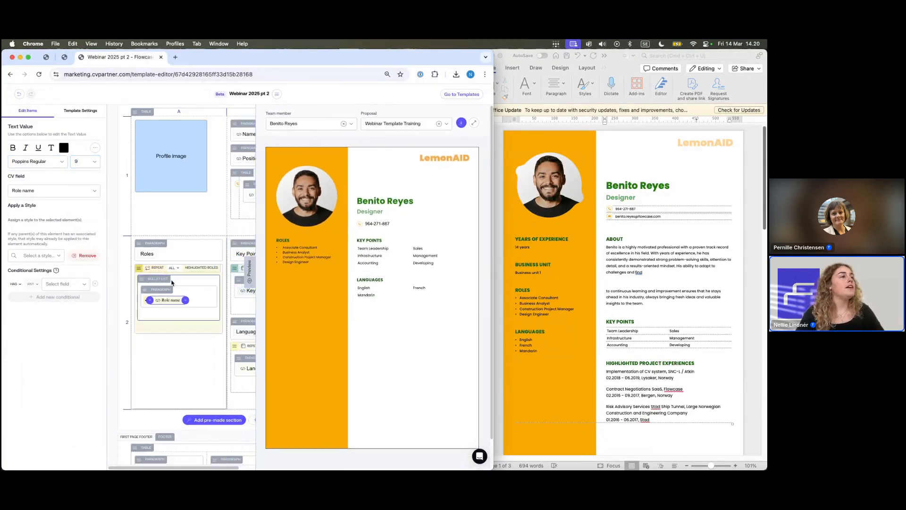
pyautogui.click(172, 282)
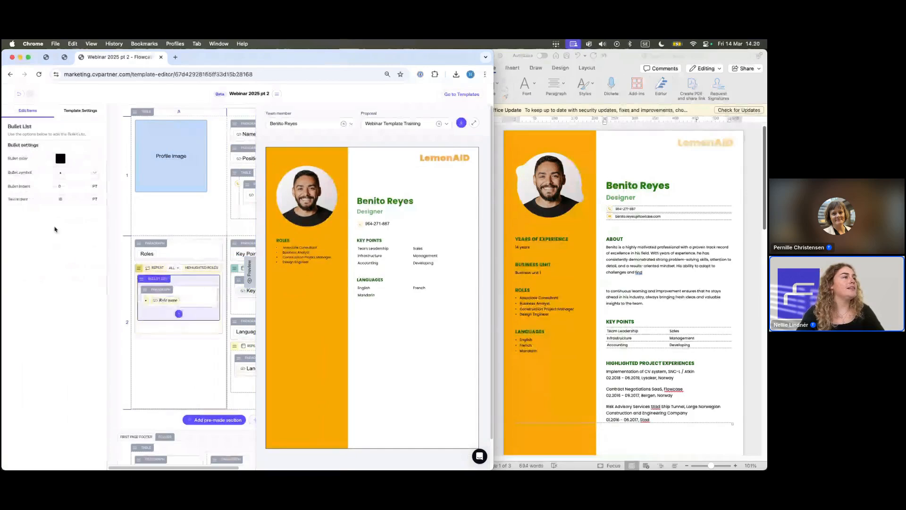
pyautogui.moveTo(250, 273); pyautogui.dragTo(206, 275)
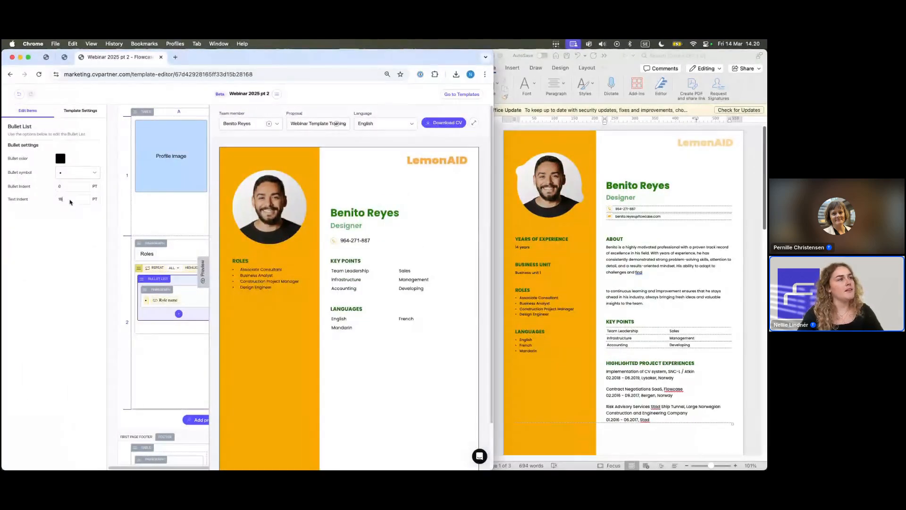
pyautogui.write('1')
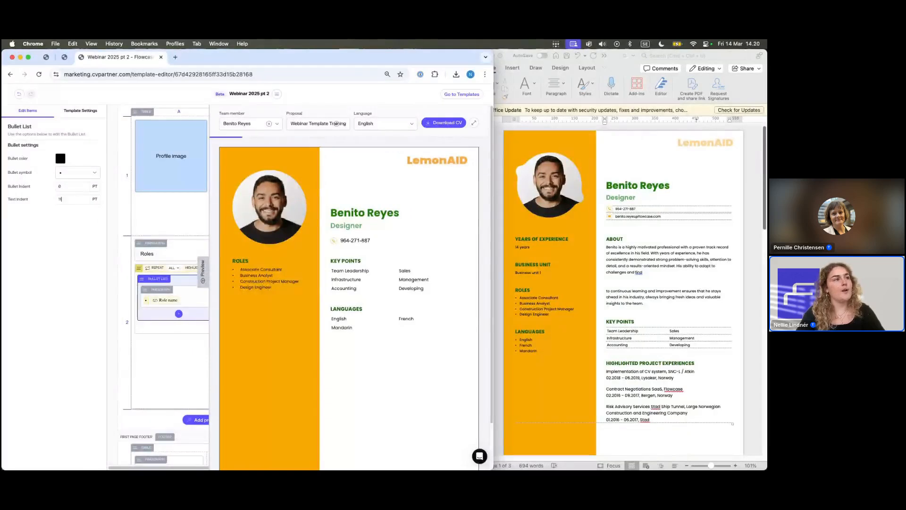
pyautogui.click(204, 268)
# Step: Switch to Word and examine the sample CV's Project Experiences Continued page and how it follows the first page
pyautogui.click(556, 315)
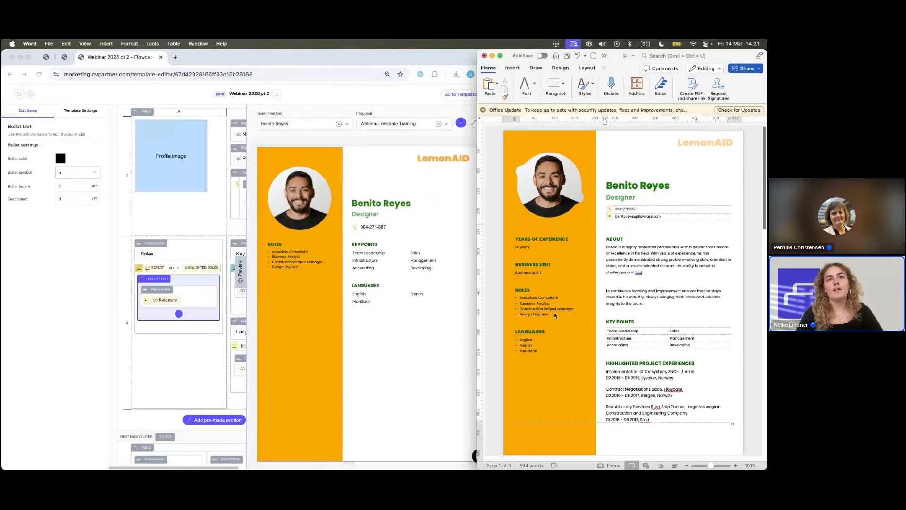
pyautogui.moveTo(477, 293); pyautogui.dragTo(362, 293)
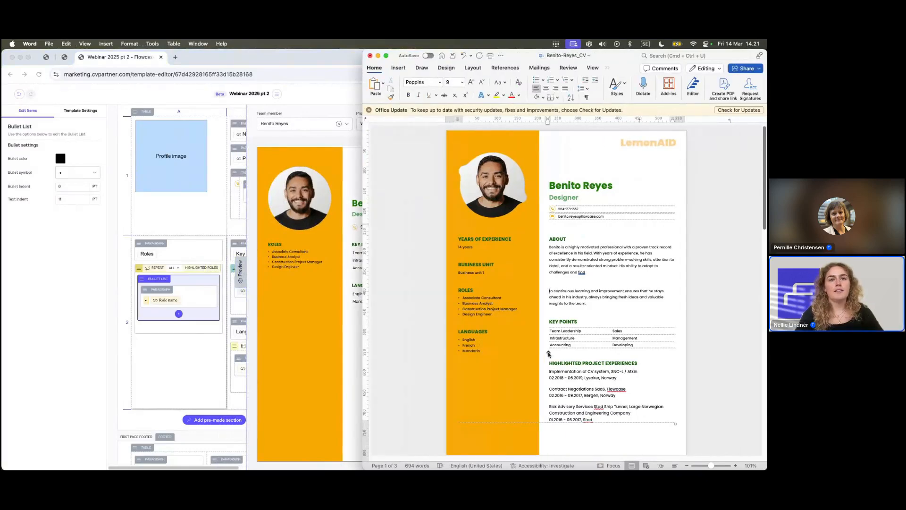
pyautogui.scroll(-10, 548, 353)
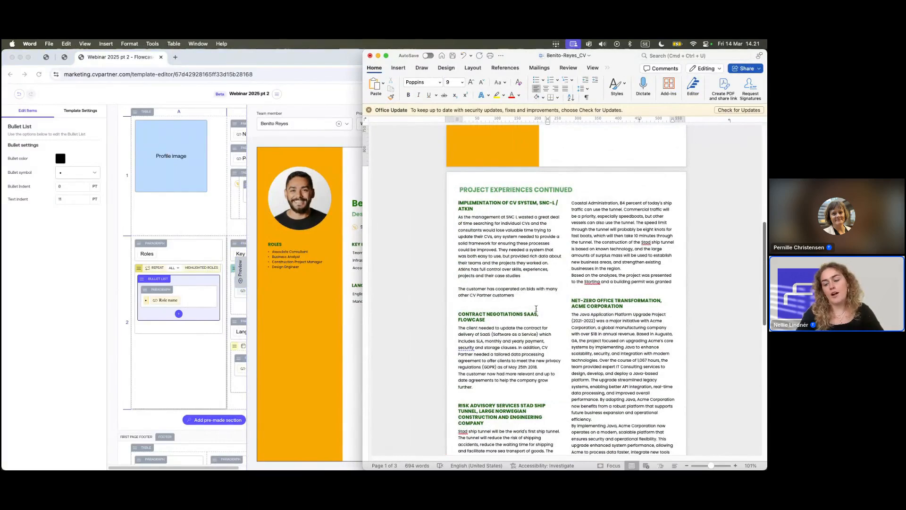
pyautogui.scroll(5, 536, 273)
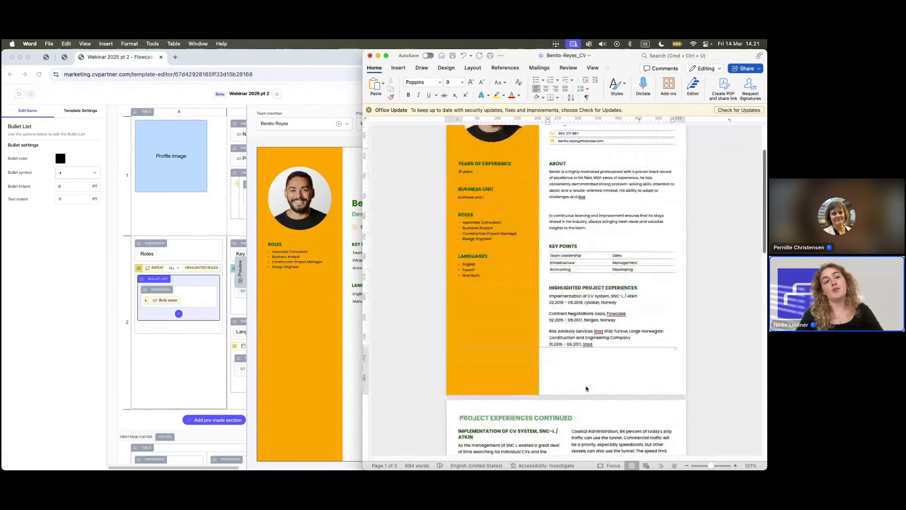
pyautogui.moveTo(363, 335); pyautogui.dragTo(510, 332)
pyautogui.scroll(-2, 365, 334)
# Step: Switch back to the Flowcase template editor and add a page break at the end of the first page's layout block
pyautogui.click(341, 280)
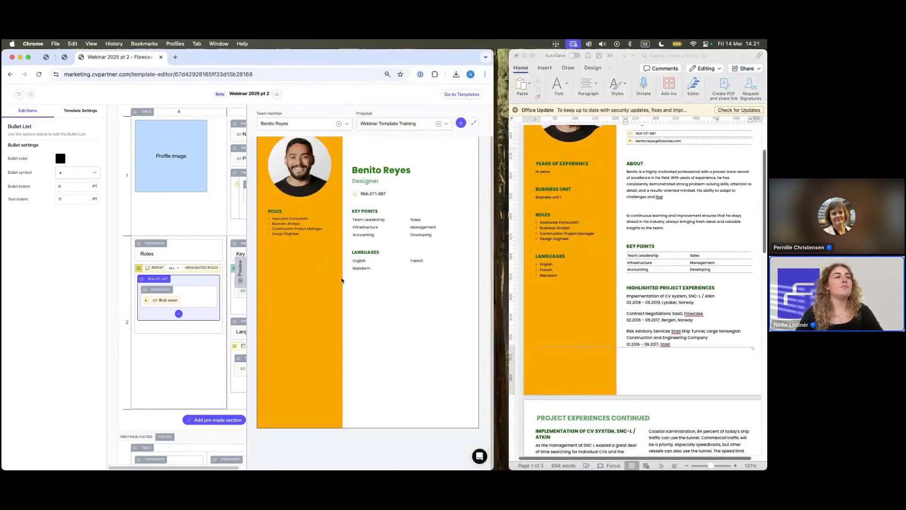
pyautogui.click(241, 273)
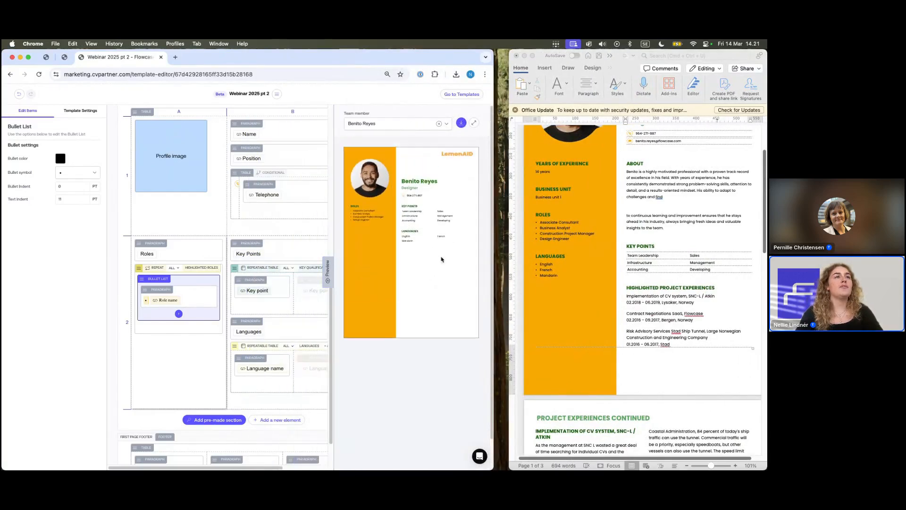
pyautogui.scroll(-2, 227, 330)
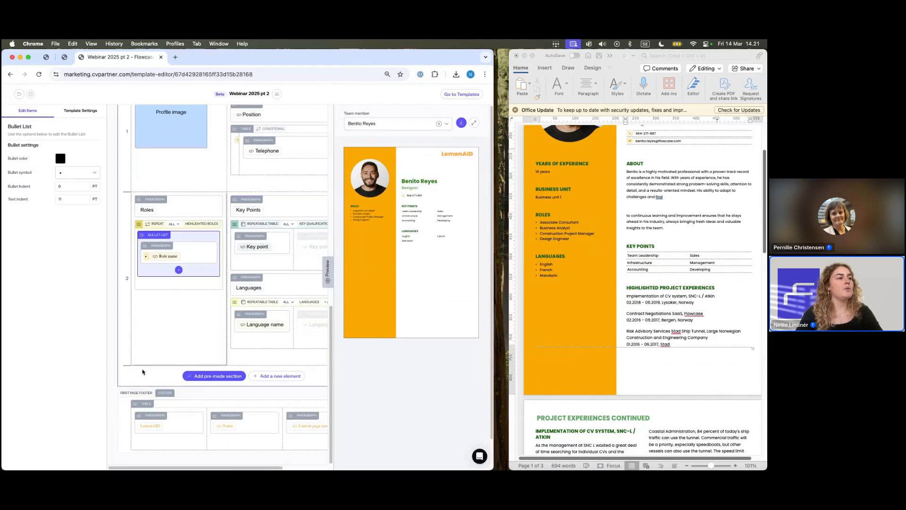
pyautogui.click(141, 381)
pyautogui.click(266, 376)
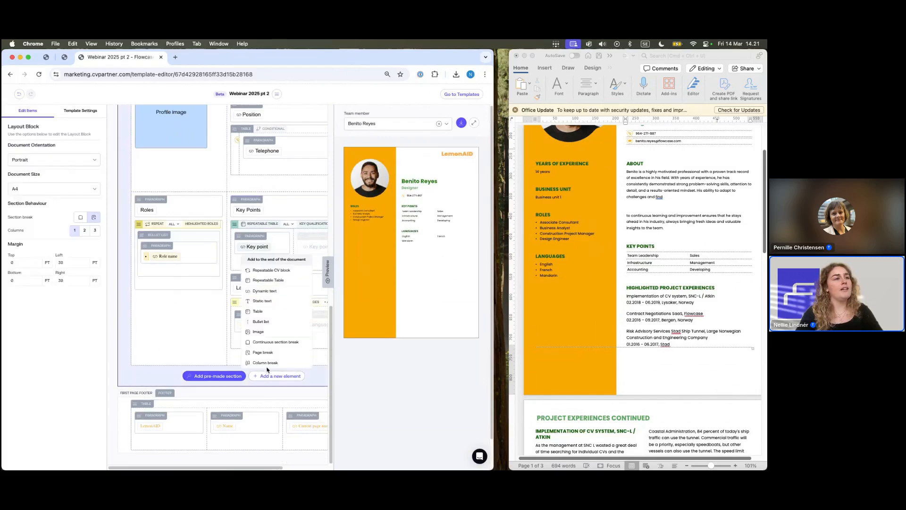
pyautogui.click(263, 352)
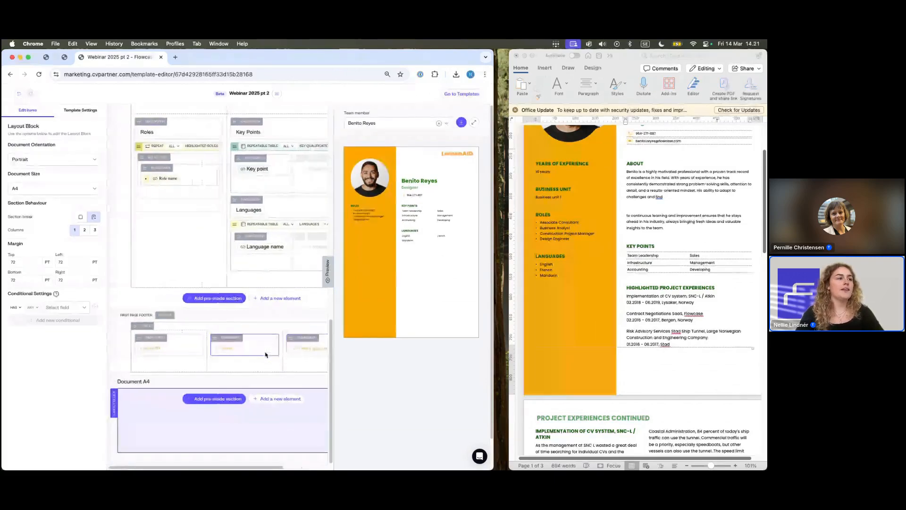
# Step: Add static text reading "Project Experience Continued" to the new page's layout block
pyautogui.click(262, 401)
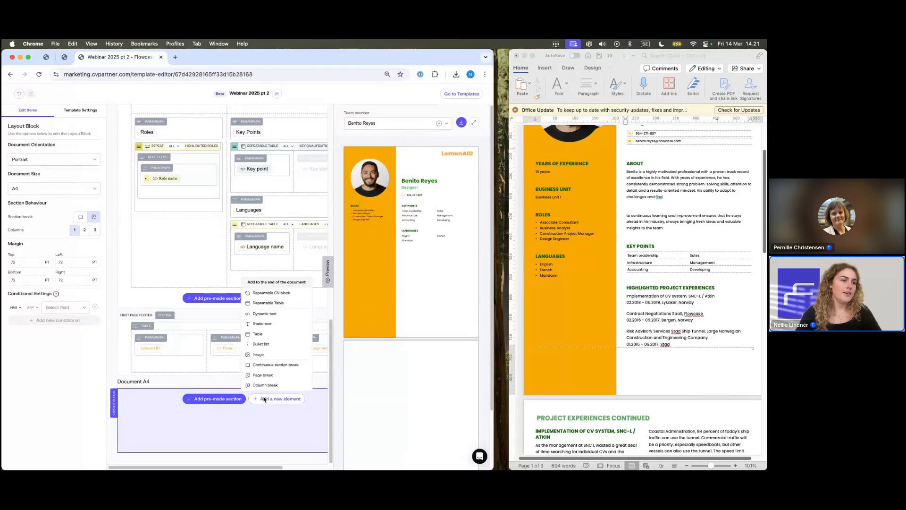
pyautogui.click(259, 323)
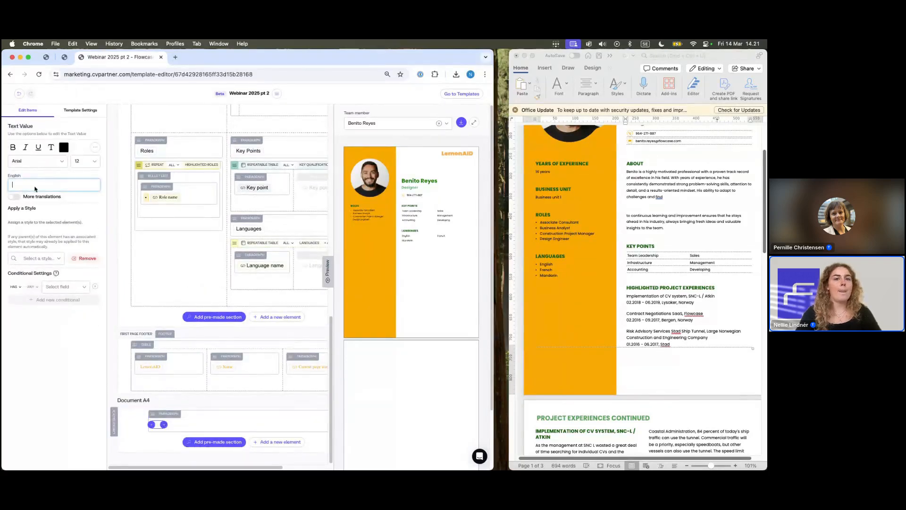
pyautogui.write('Project Experienc')
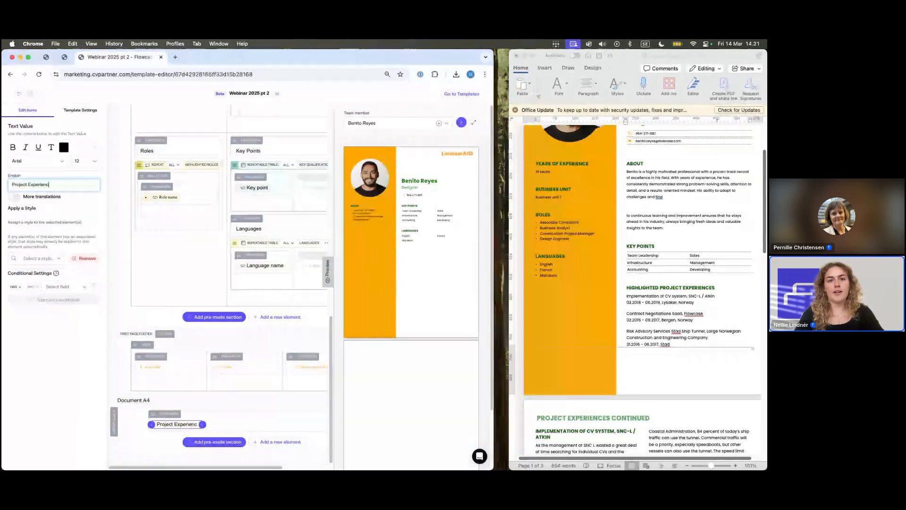
pyautogui.write('e Continued')
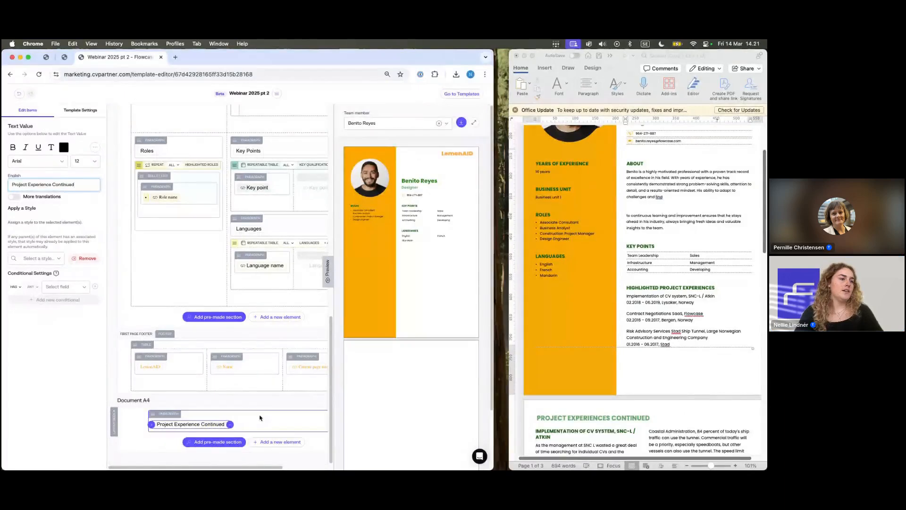
# Step: Add a continuous section break below the Project Experience Continued heading and give the new layout block two columns
pyautogui.click(276, 441)
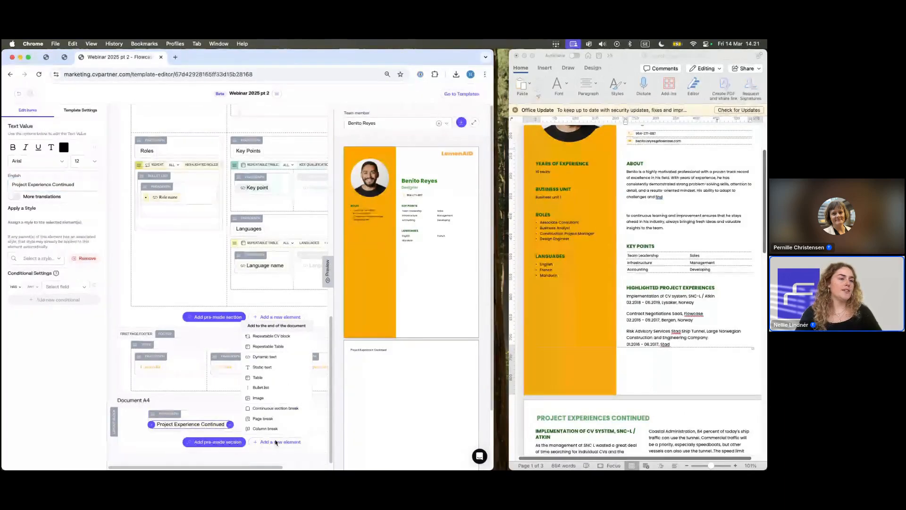
pyautogui.click(271, 409)
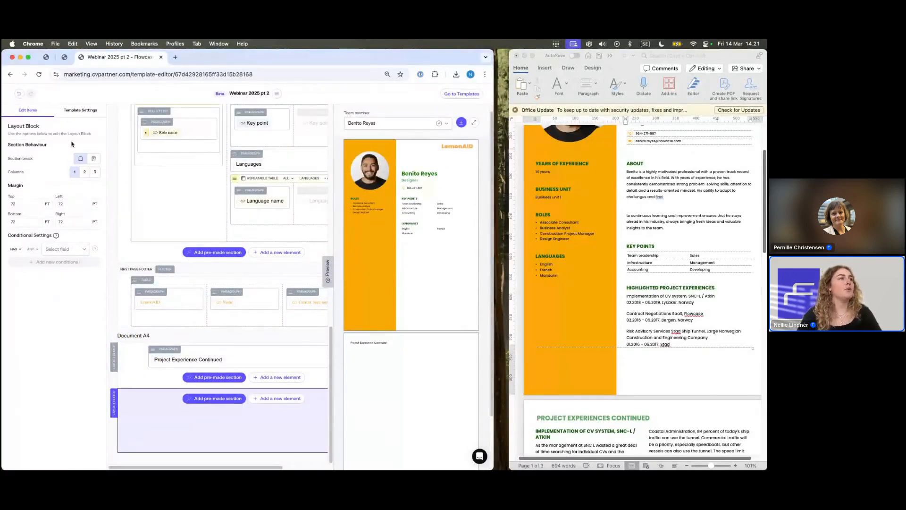
pyautogui.click(85, 172)
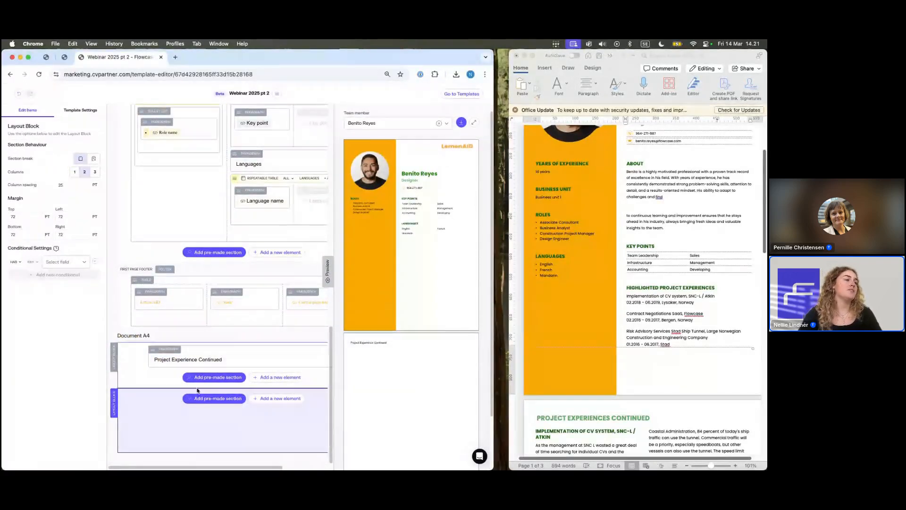
# Step: Insert a repeatable CV block for Project Experience in the two-column layout block
pyautogui.click(271, 399)
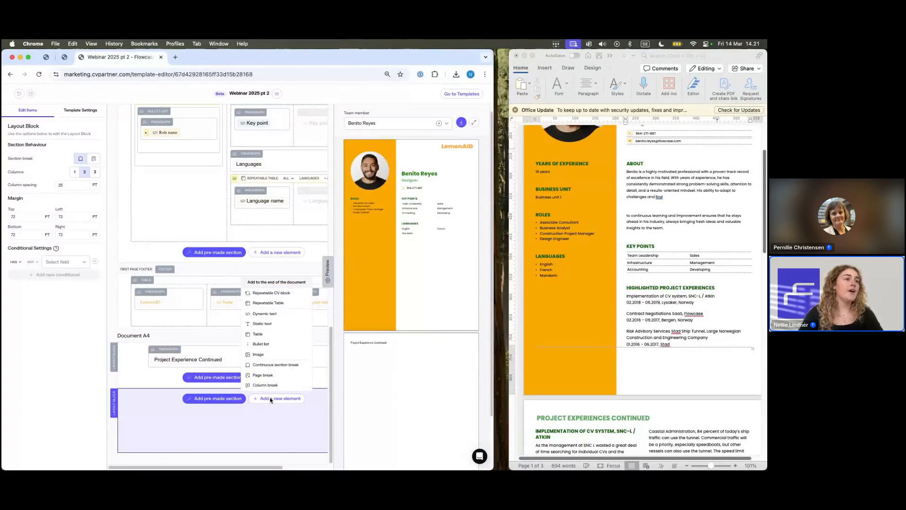
pyautogui.click(258, 293)
pyautogui.click(218, 277)
pyautogui.write('pro')
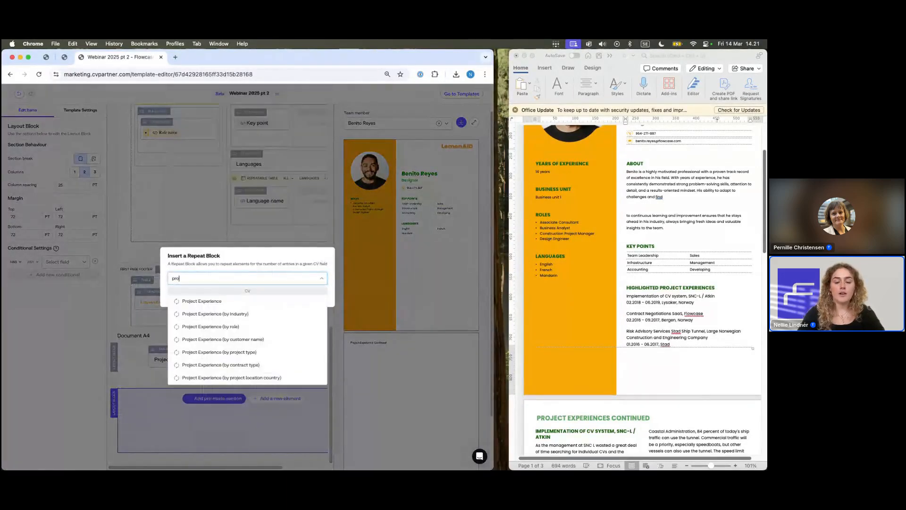
pyautogui.write('ject e')
pyautogui.click(230, 301)
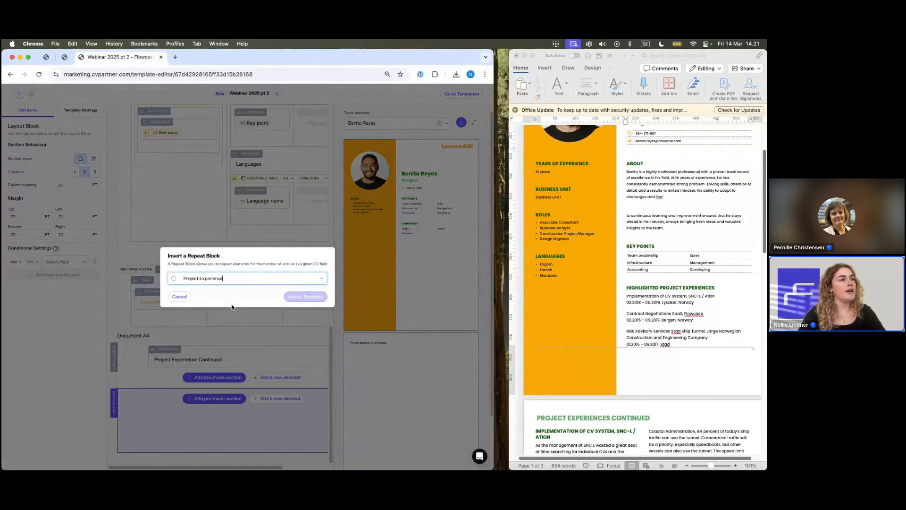
pyautogui.click(304, 297)
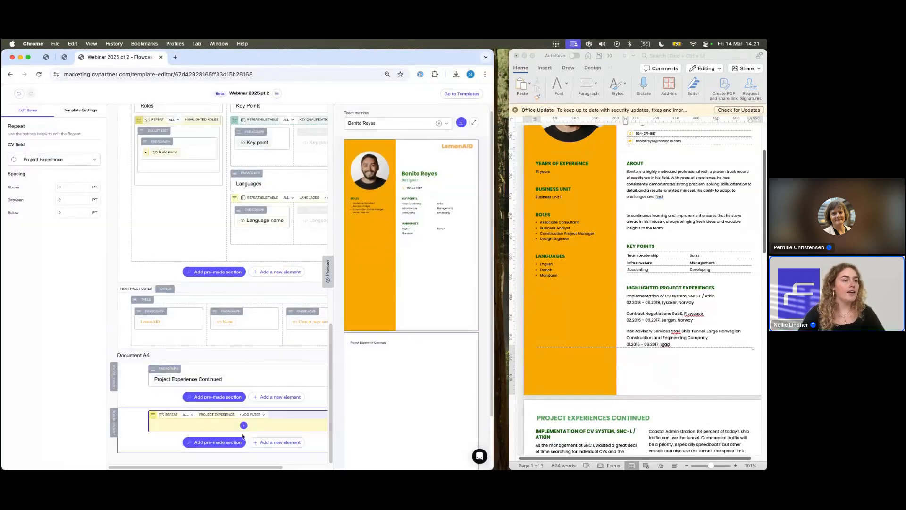
# Step: Insert dynamic text in the Project Experience block and set its CV field to Project description
pyautogui.click(243, 424)
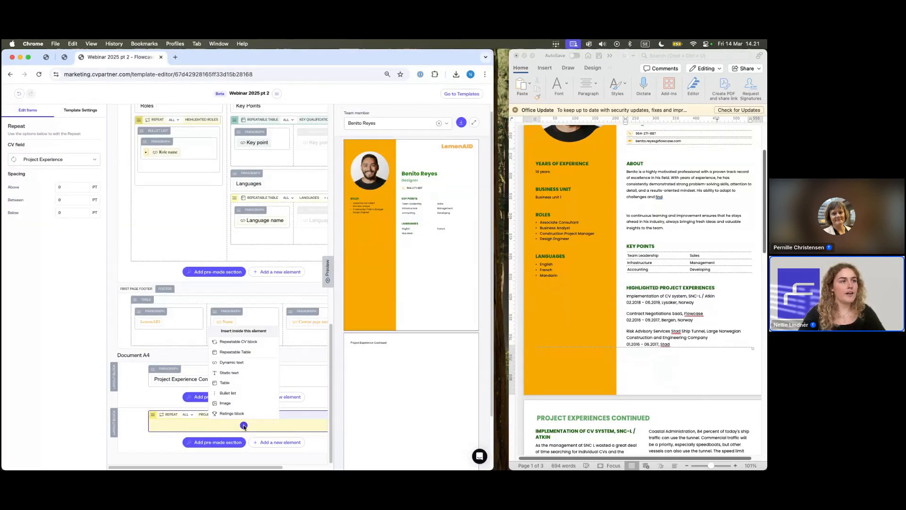
pyautogui.click(227, 362)
pyautogui.click(47, 190)
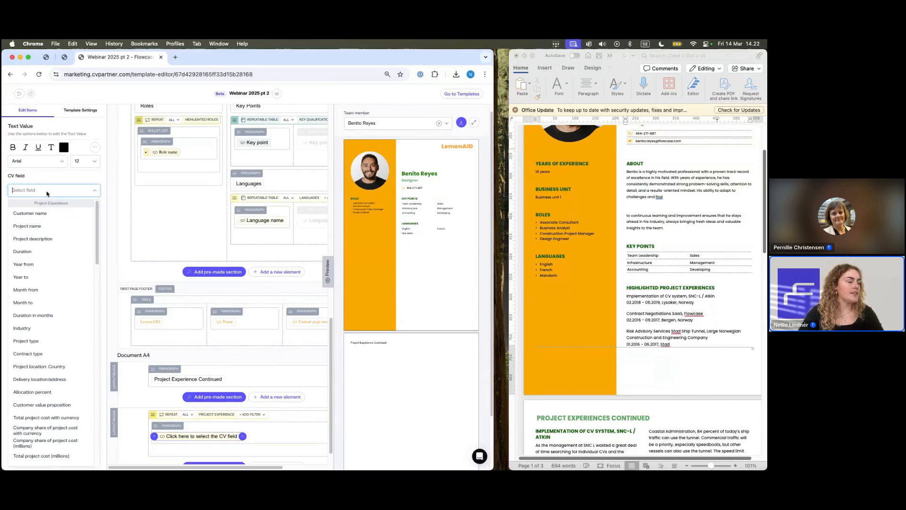
pyautogui.write('des')
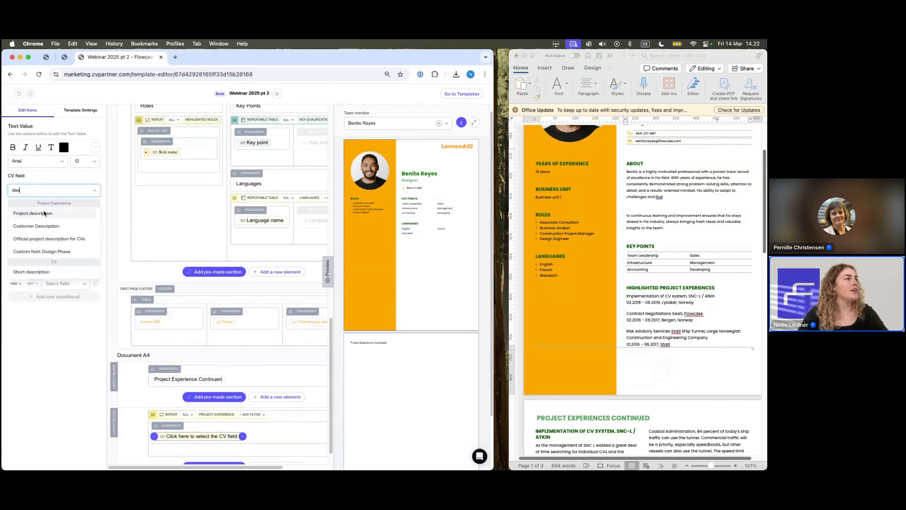
pyautogui.click(44, 213)
# Step: Insert a second dynamic text paragraph below Project description in the Project Experience block and open its CV field choices
pyautogui.scroll(-1, 264, 358)
pyautogui.click(247, 411)
pyautogui.click(245, 418)
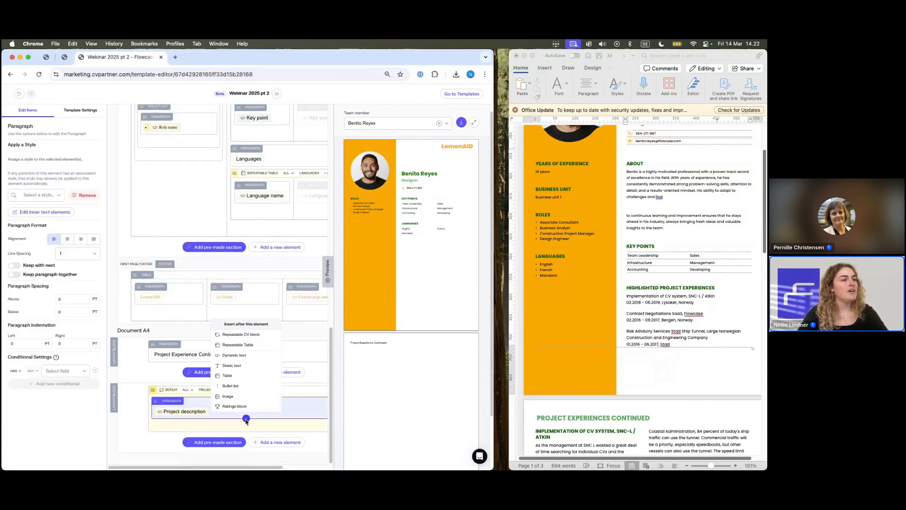
pyautogui.click(234, 355)
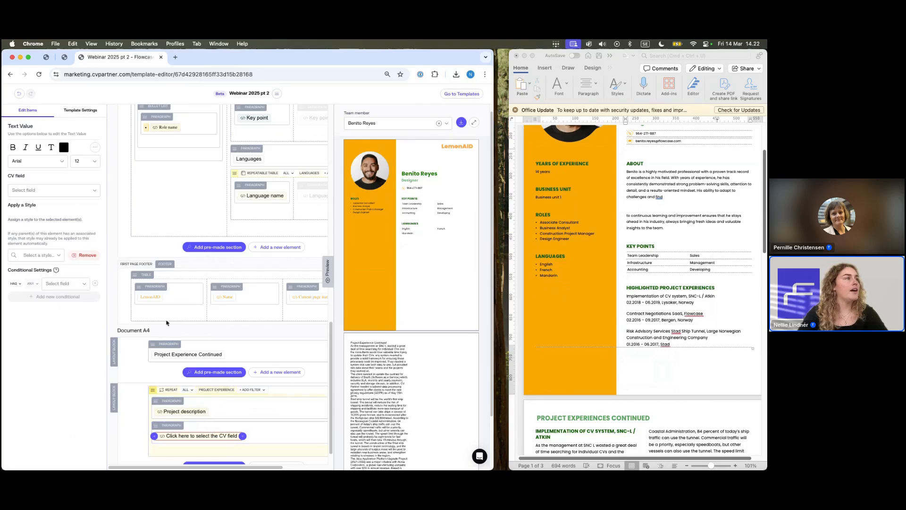
pyautogui.click(47, 190)
pyautogui.scroll(-3, 373, 370)
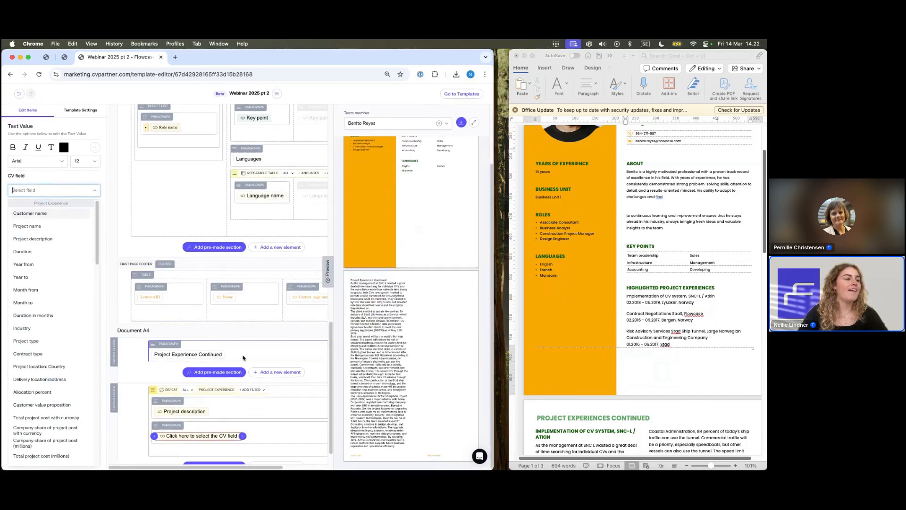
# Step: Add a continuous section break at the end of the document, below the two-column Project Experience layout block
pyautogui.scroll(-1, 295, 305)
pyautogui.click(326, 272)
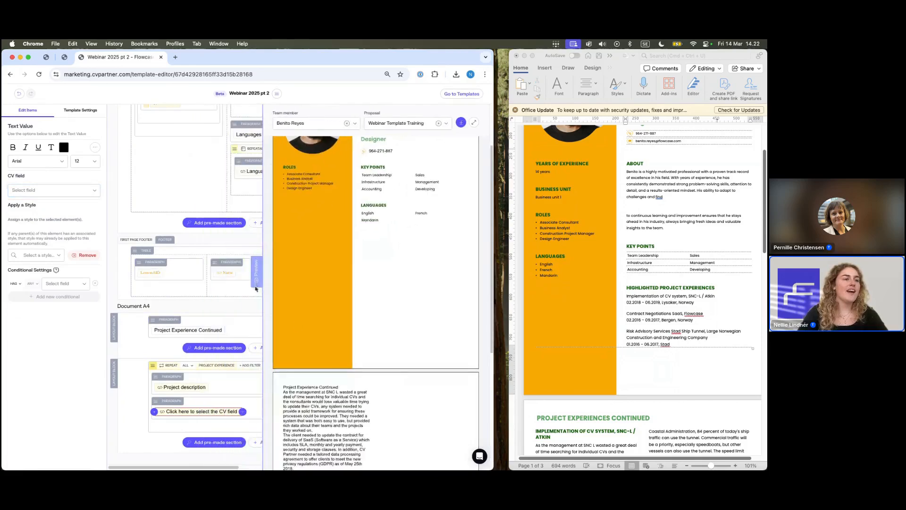
pyautogui.scroll(-3, 313, 340)
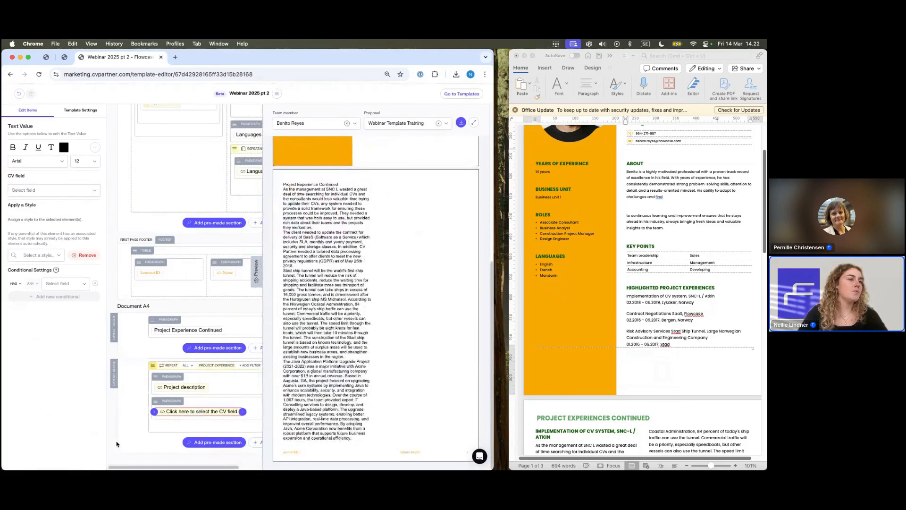
pyautogui.click(137, 447)
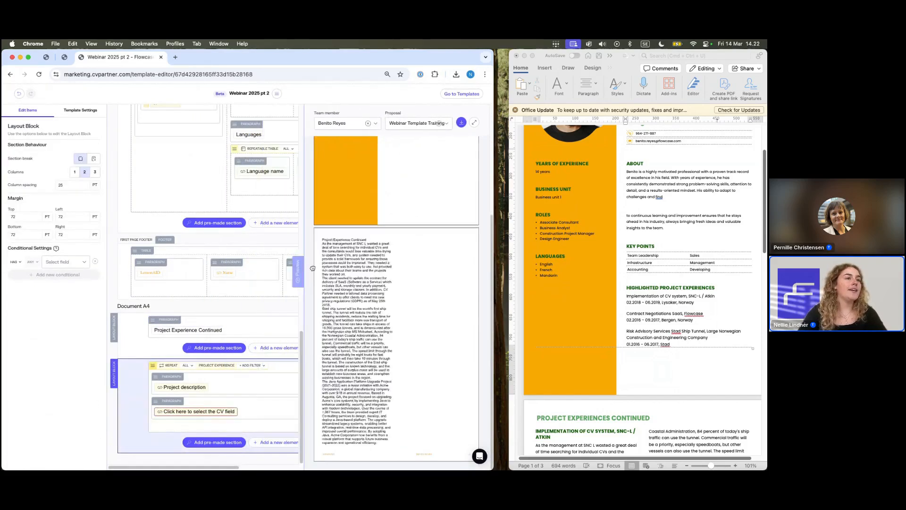
pyautogui.click(275, 444)
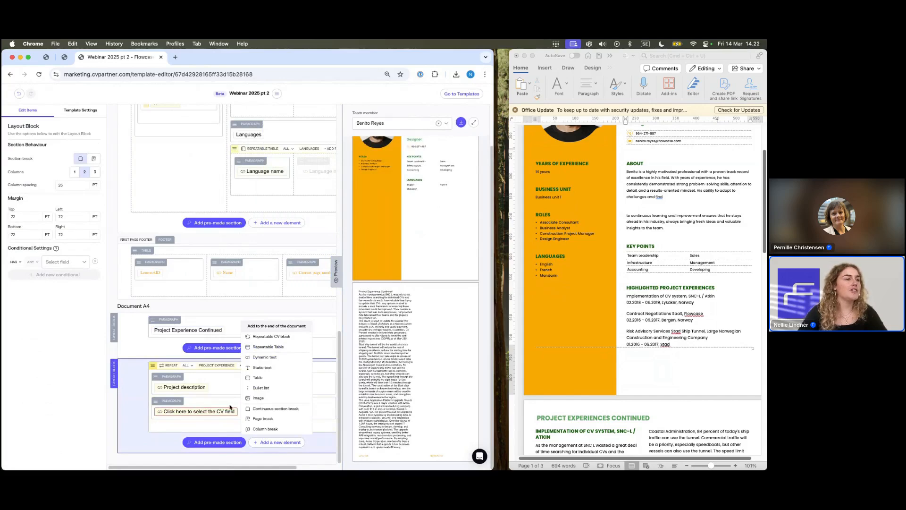
pyautogui.click(257, 408)
# Step: Widen the browser window and enlarge the CV preview to examine the two-column project layout
pyautogui.moveTo(336, 264); pyautogui.dragTo(291, 261)
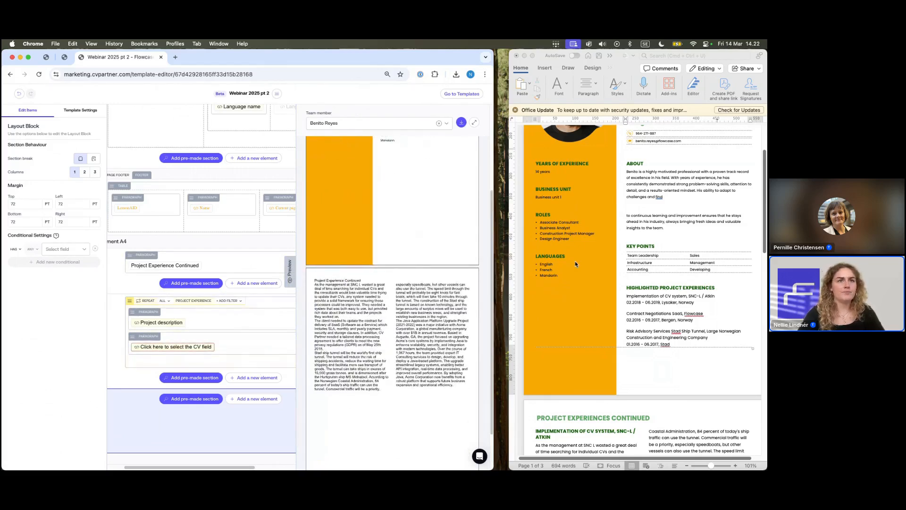
pyautogui.moveTo(494, 262); pyautogui.dragTo(679, 262)
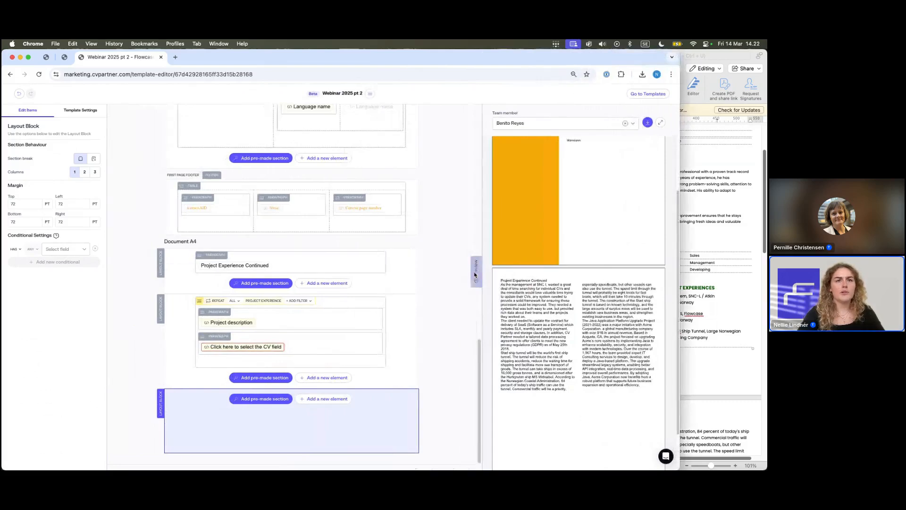
pyautogui.moveTo(472, 275); pyautogui.dragTo(383, 275)
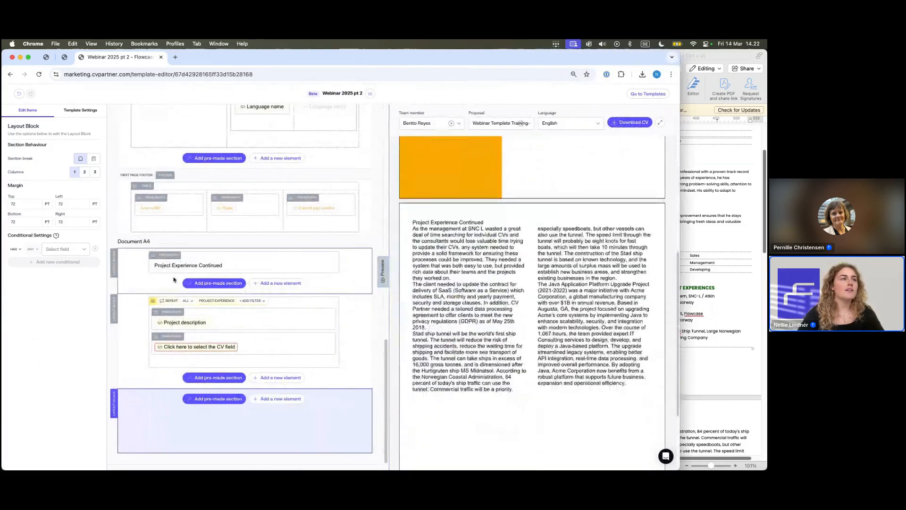
# Step: Apply the Header 2 / Position style to the Project Experience Continued heading paragraph
pyautogui.click(177, 317)
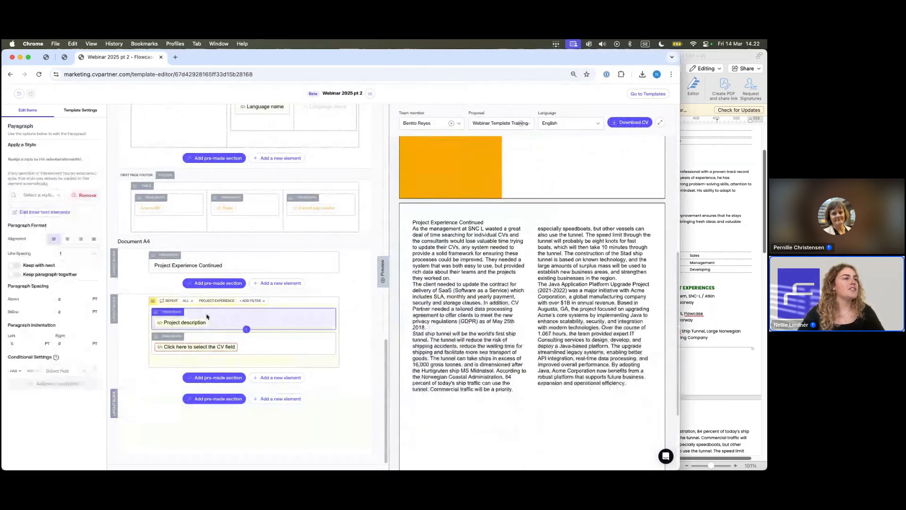
pyautogui.click(178, 255)
pyautogui.click(40, 195)
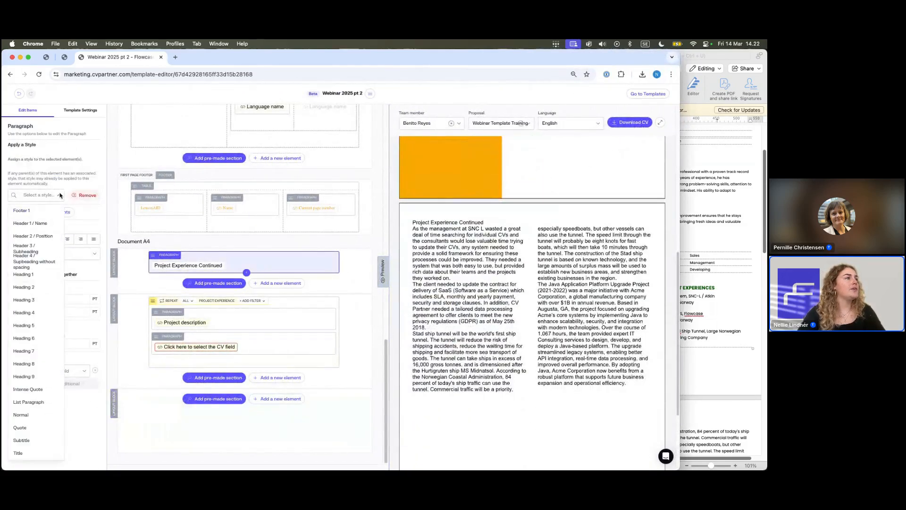
pyautogui.click(31, 236)
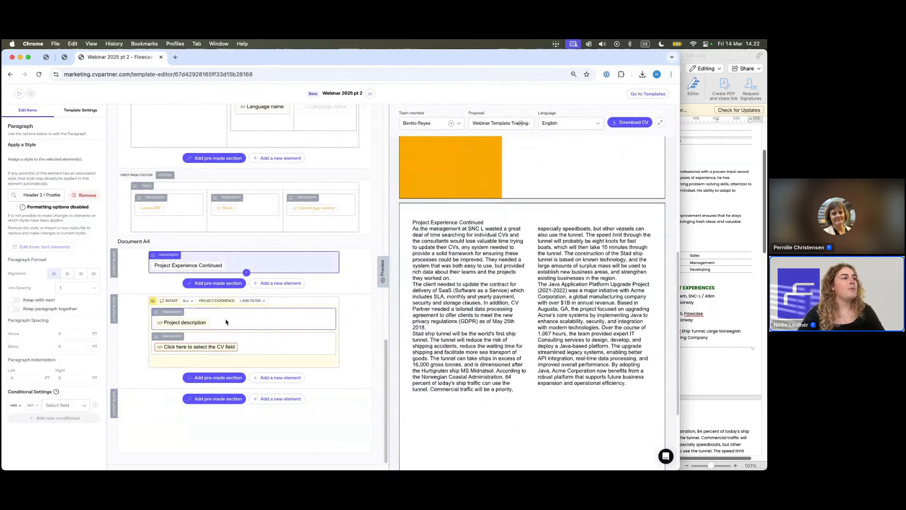
# Step: Set the spacing between repeated Project Experience entries to 15 pt
pyautogui.click(226, 321)
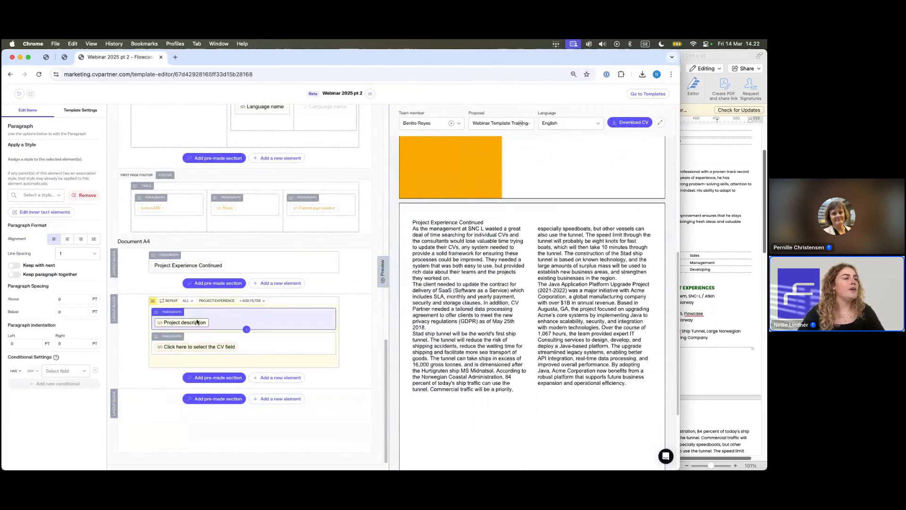
pyautogui.click(218, 302)
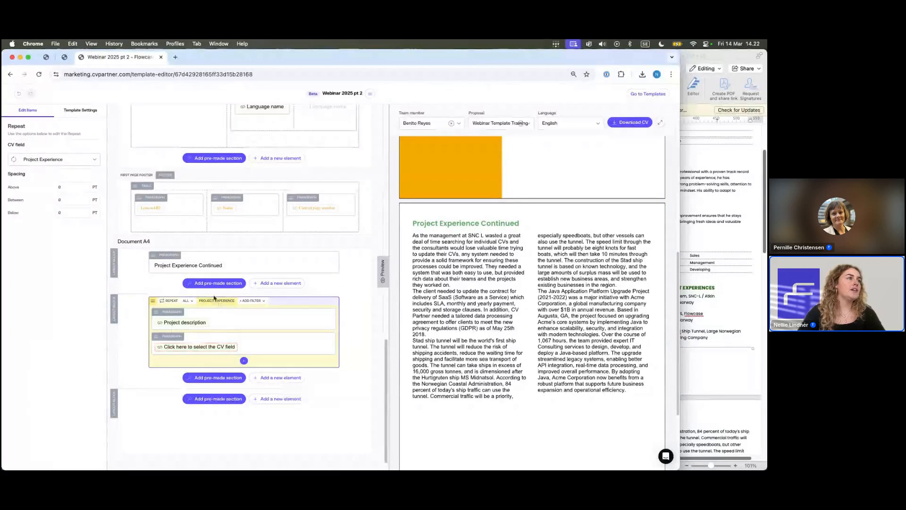
pyautogui.click(65, 202)
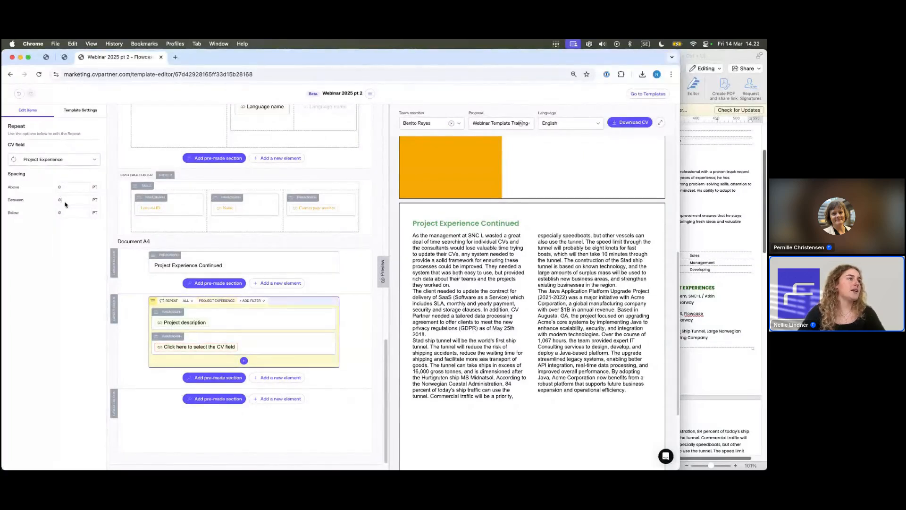
pyautogui.press('BackSpace')
pyautogui.write('15')
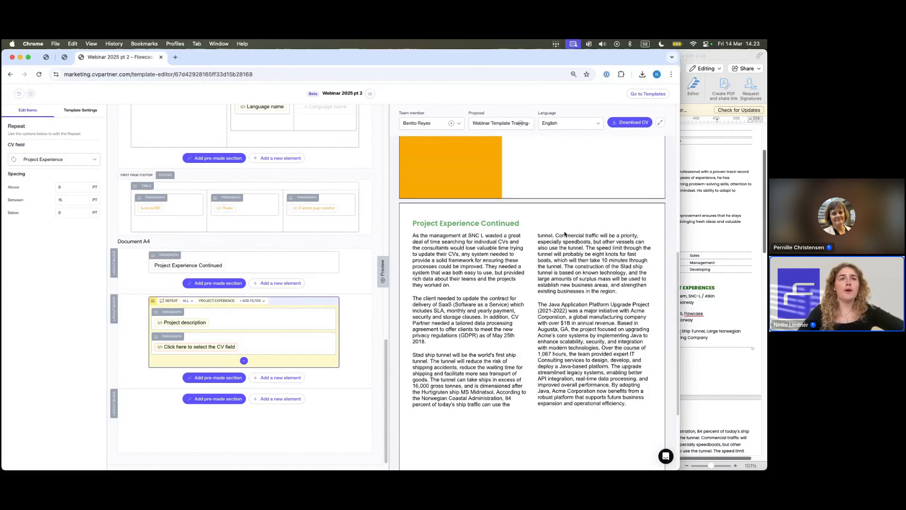
# Step: Delete the empty dynamic text paragraph from the Project Experience block and turn on Keep paragraph together for the Project description paragraph
pyautogui.click(283, 343)
pyautogui.press('BackSpace')
pyautogui.click(283, 343)
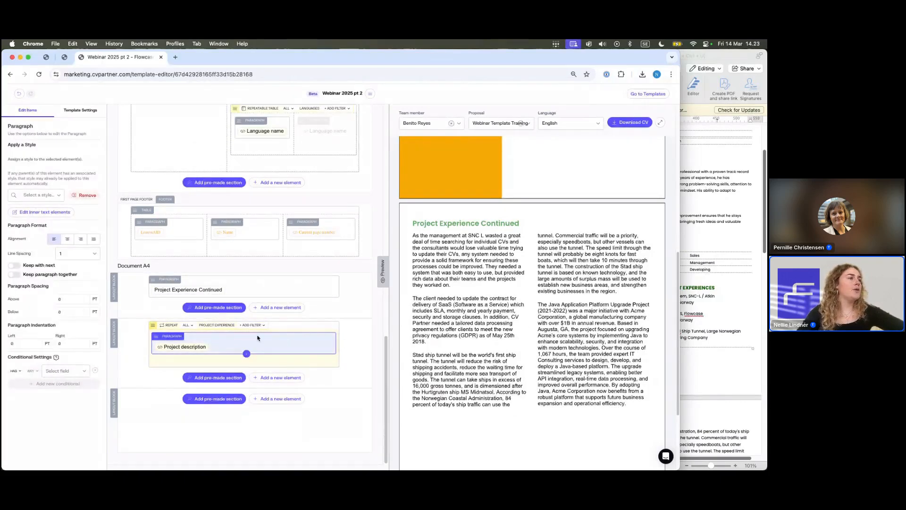
pyautogui.click(14, 274)
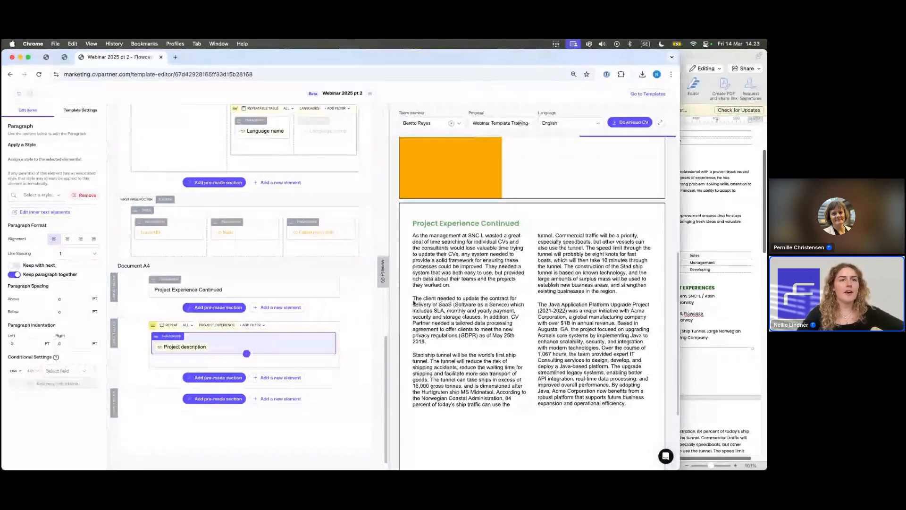
pyautogui.scroll(-3, 489, 355)
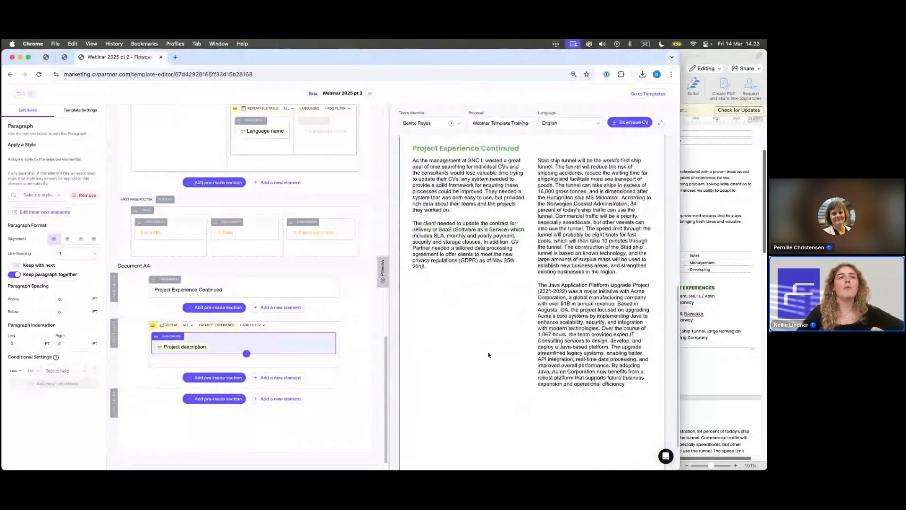
pyautogui.scroll(2, 519, 339)
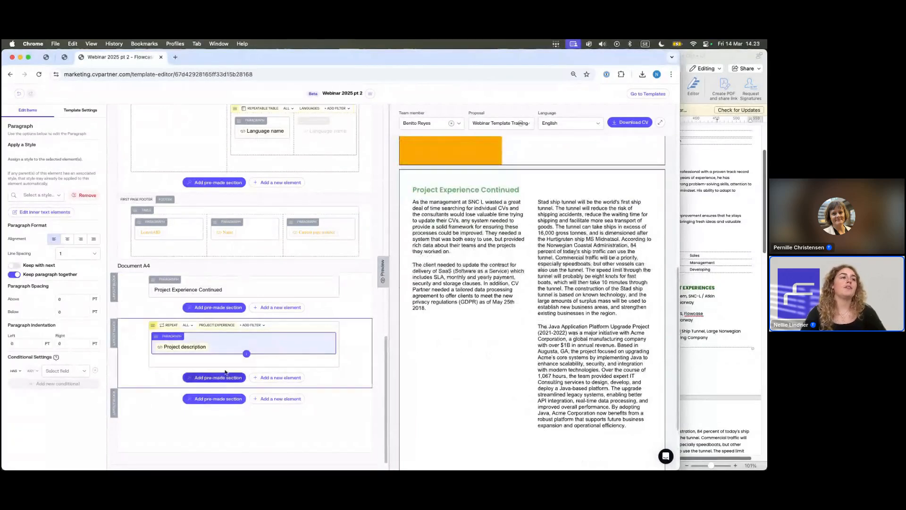
# Step: Insert dynamic text with the CV field Project name in the Project Experience block and move it above Project description
pyautogui.click(245, 353)
pyautogui.click(234, 397)
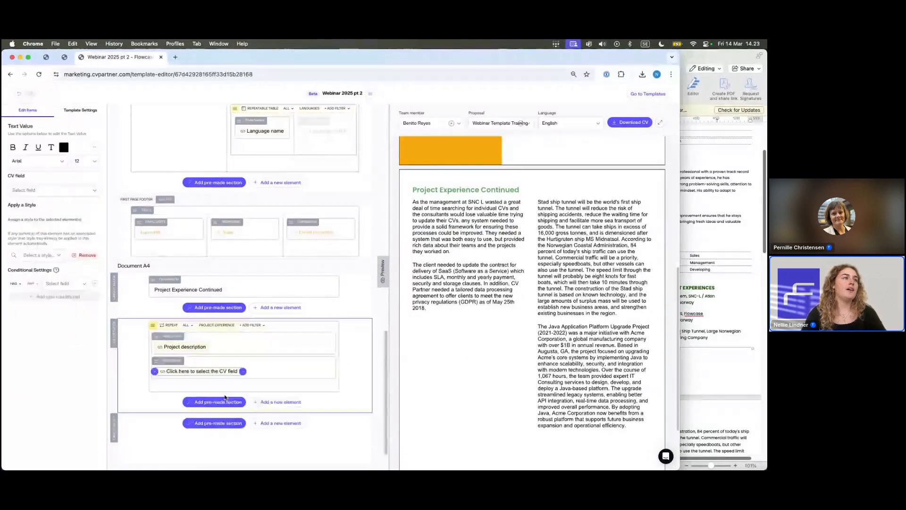
pyautogui.click(65, 191)
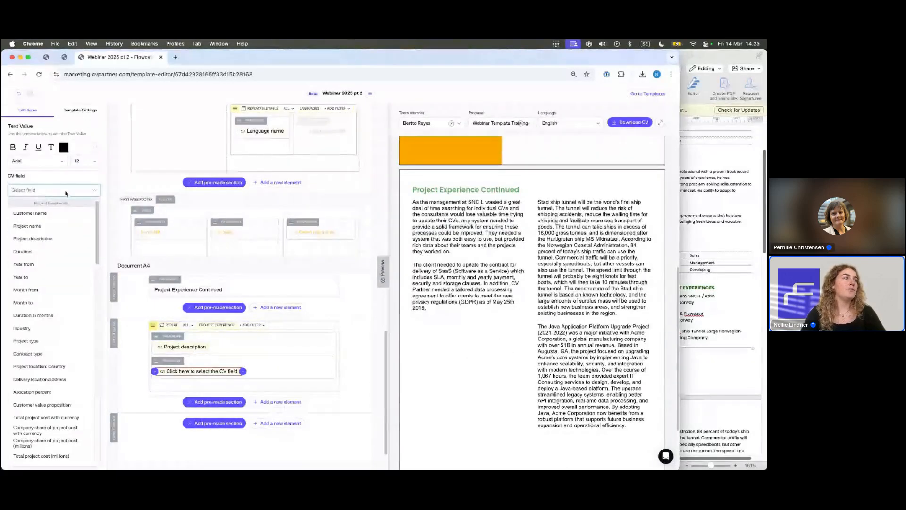
pyautogui.click(31, 226)
pyautogui.click(170, 363)
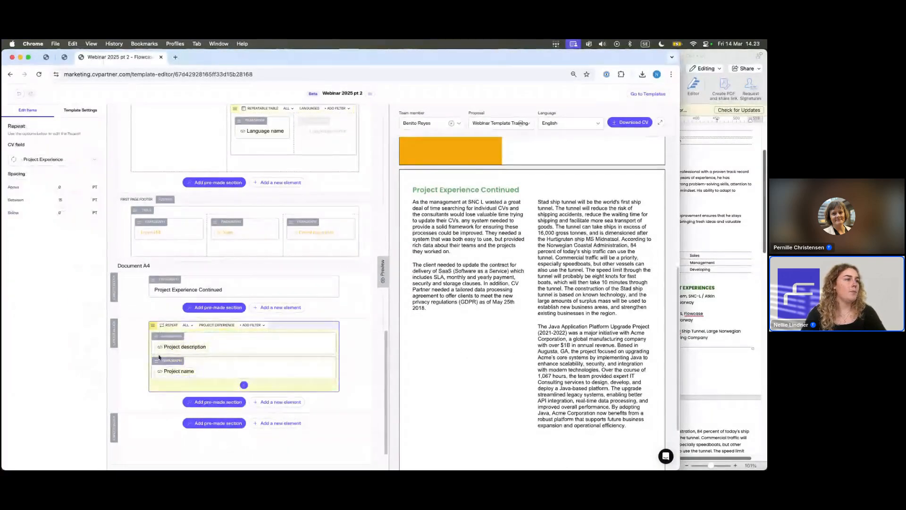
pyautogui.moveTo(168, 354); pyautogui.dragTo(162, 336)
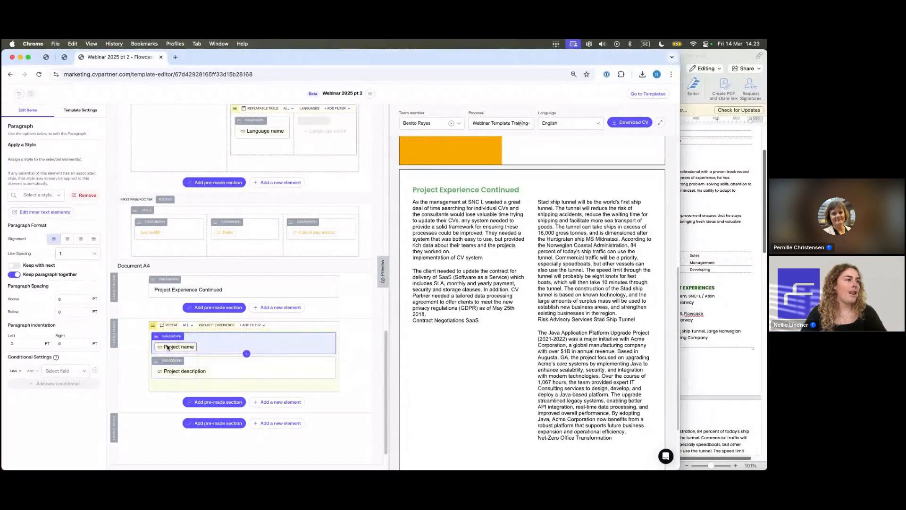
# Step: Make the Project name text bold and turn on Keep with next for its paragraph
pyautogui.click(179, 346)
pyautogui.click(13, 147)
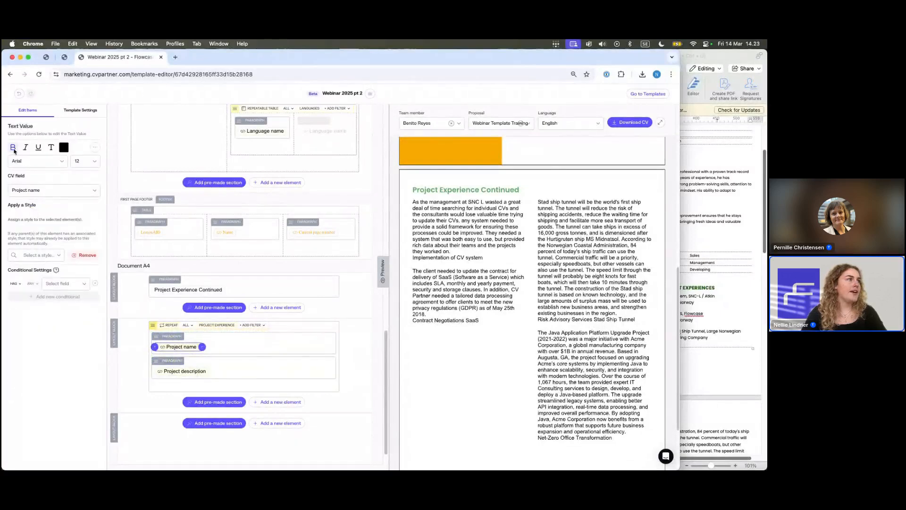
pyautogui.click(233, 340)
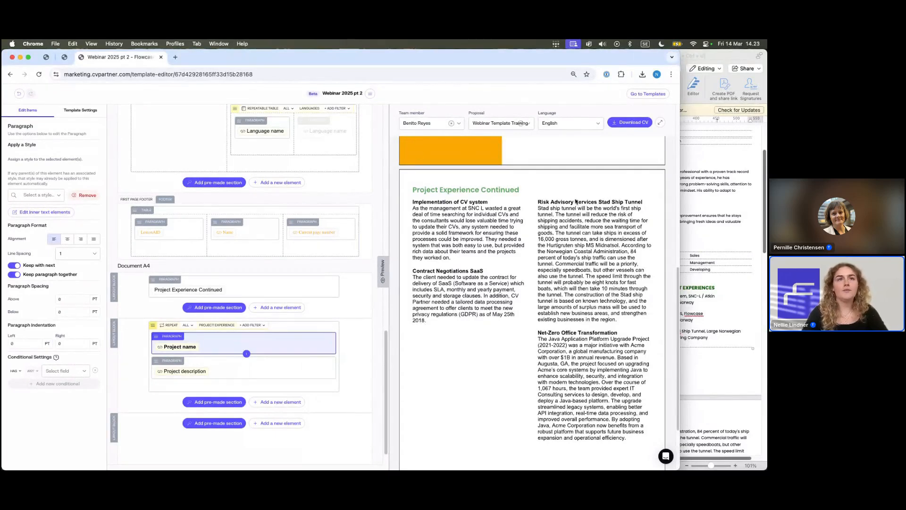
# Step: Switch to the sample CV in Word and examine its Project Experiences Continued, Work Experiences and Skills sections
pyautogui.click(713, 228)
pyautogui.scroll(-3, 659, 251)
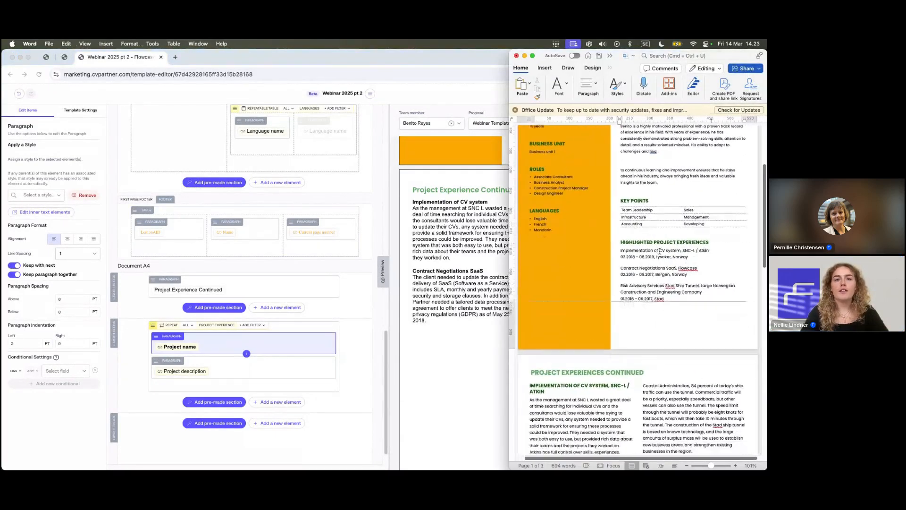
pyautogui.scroll(-1, 659, 251)
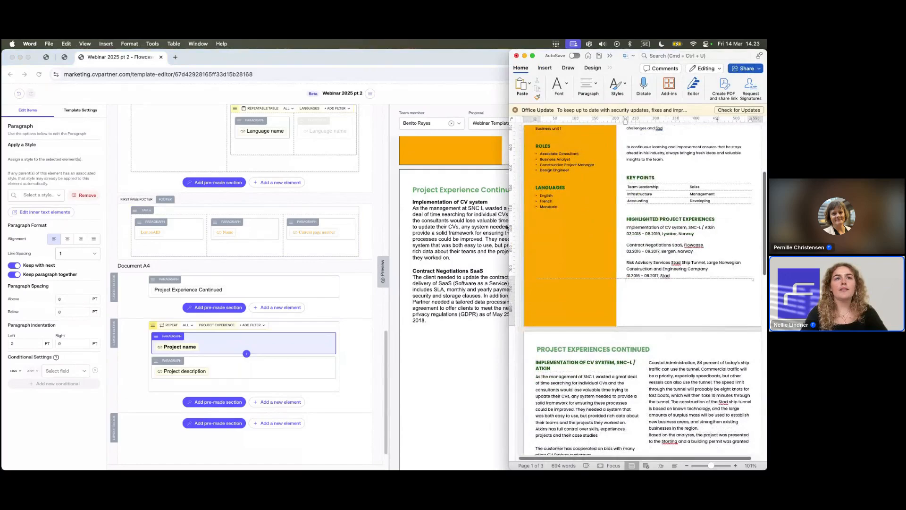
pyautogui.moveTo(509, 228); pyautogui.dragTo(377, 228)
pyautogui.scroll(-6, 436, 318)
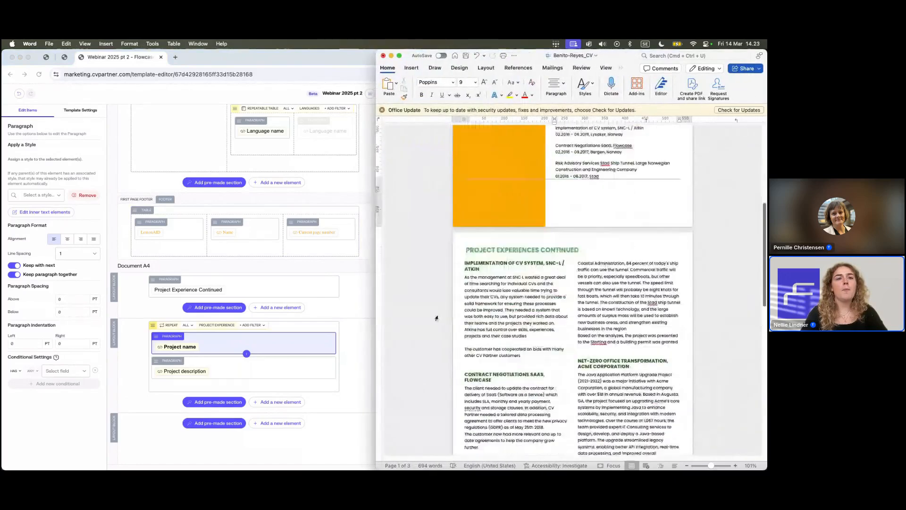
pyautogui.scroll(-2, 436, 318)
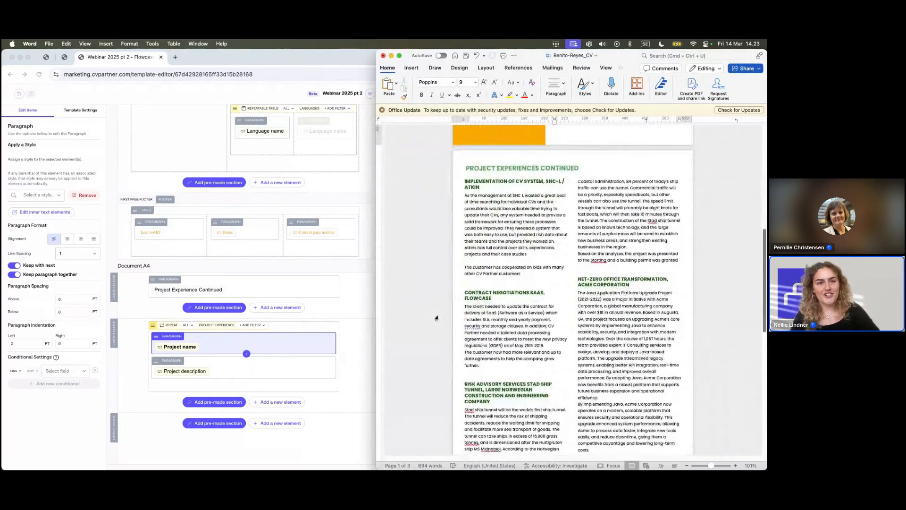
pyautogui.scroll(-7, 436, 318)
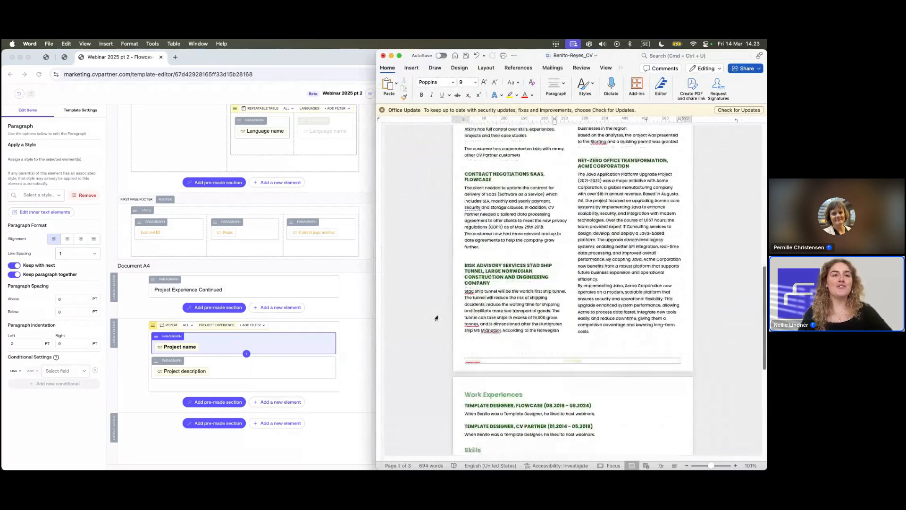
pyautogui.scroll(-2, 438, 318)
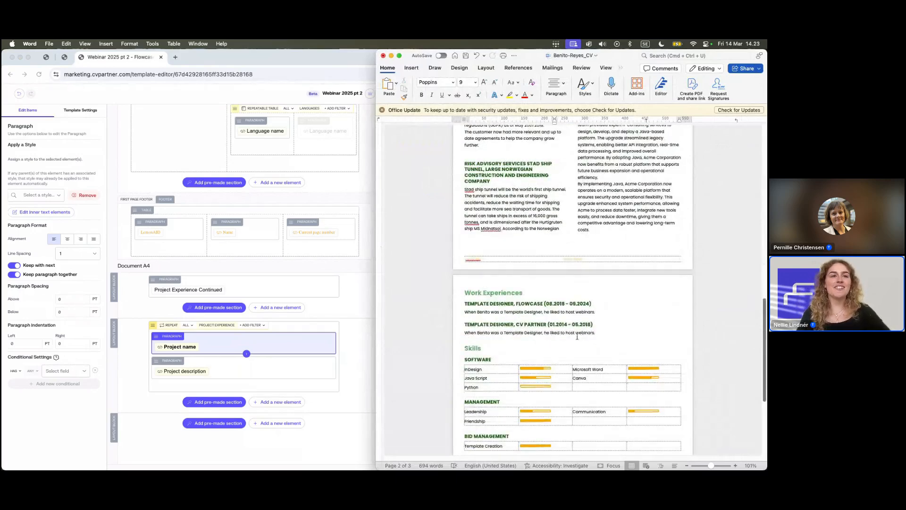
pyautogui.scroll(-6, 559, 244)
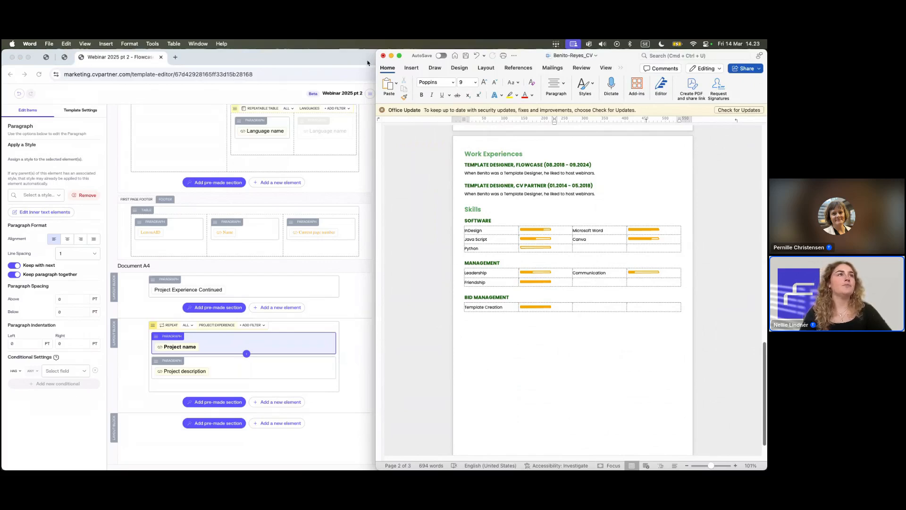
# Step: Hide the table gridlines in the sample CV and narrow the Word window to uncover the template editor
pyautogui.click(220, 43)
pyautogui.write('hide')
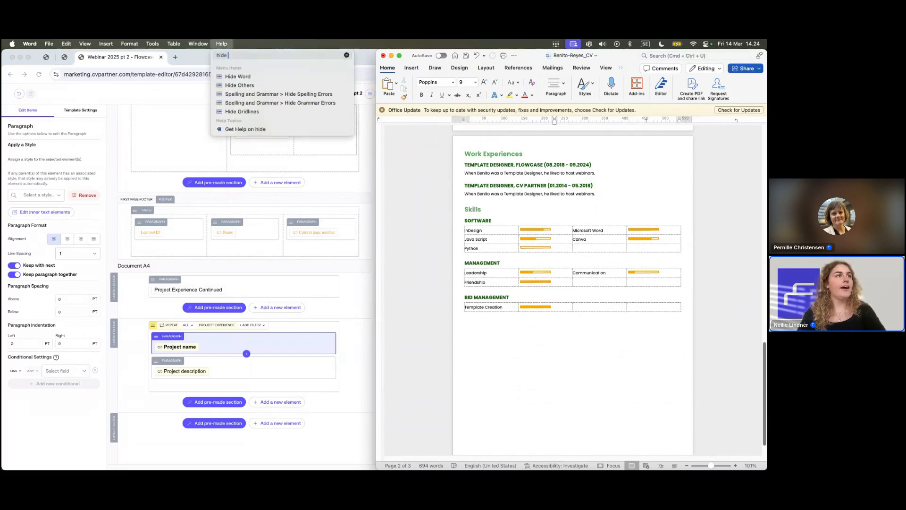
pyautogui.click(242, 112)
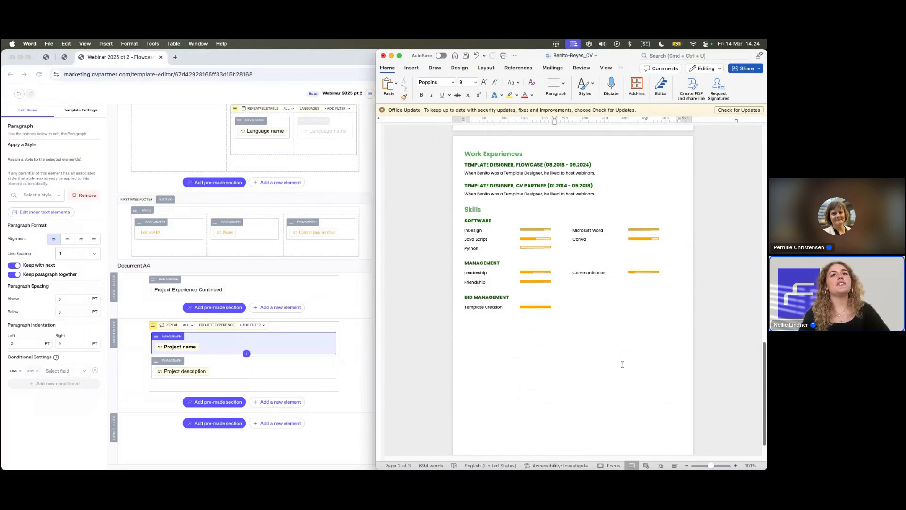
pyautogui.moveTo(376, 362); pyautogui.dragTo(458, 362)
pyautogui.scroll(-1, 254, 377)
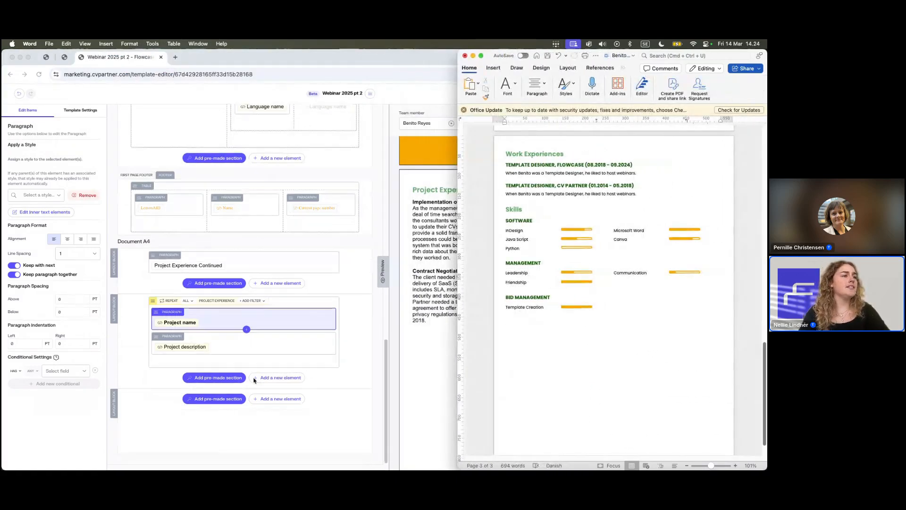
# Step: Switch to the Flowcase template editor and make the empty last layout block start a new A4 page section
pyautogui.click(155, 422)
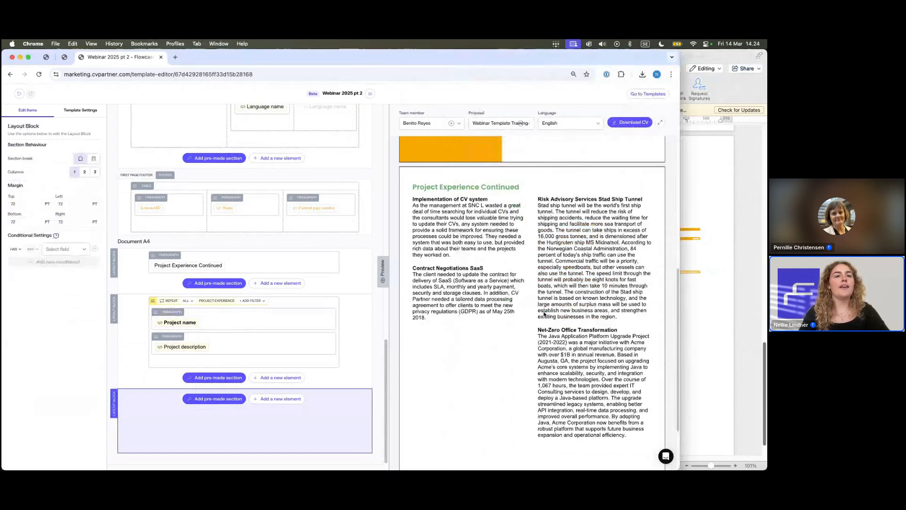
pyautogui.click(95, 159)
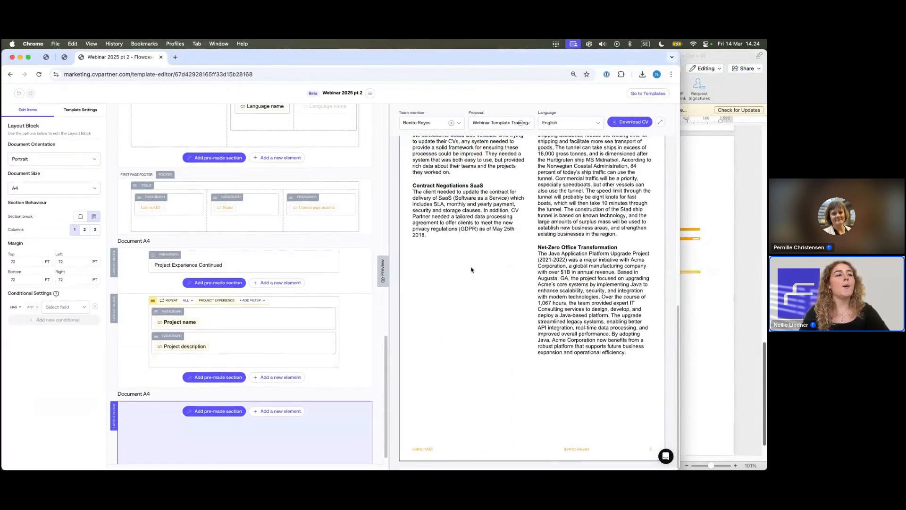
pyautogui.click(264, 411)
pyautogui.scroll(-6, 520, 362)
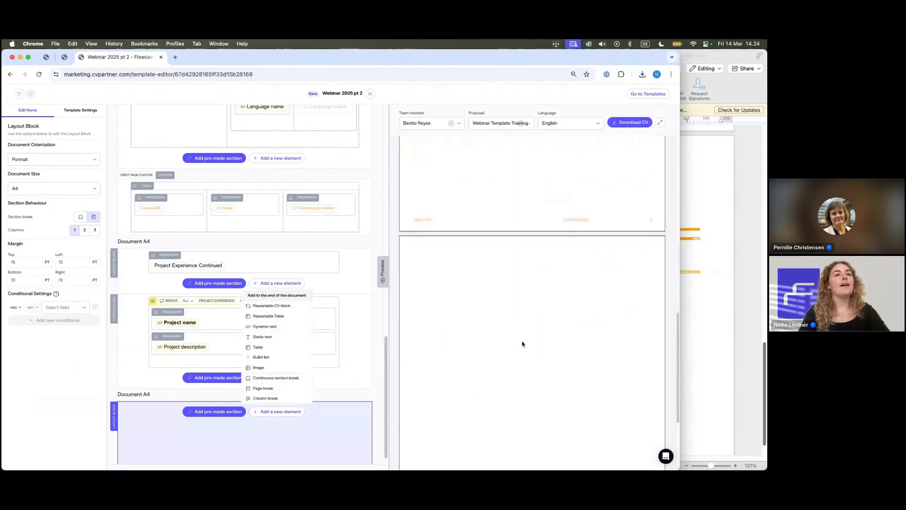
pyautogui.click(136, 417)
pyautogui.scroll(-1, 146, 420)
# Step: Insert a repeatable CV block for the Skill category field in the new page's layout block
pyautogui.click(271, 401)
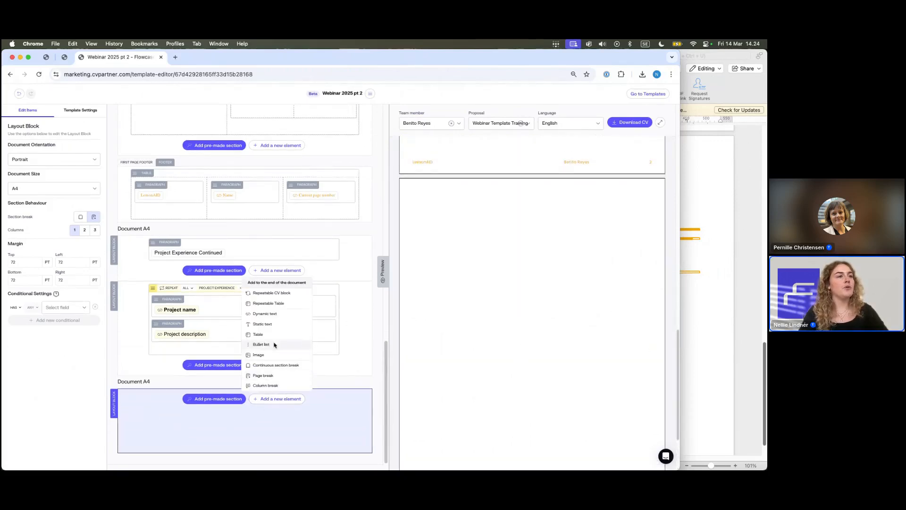
pyautogui.click(272, 293)
pyautogui.click(289, 278)
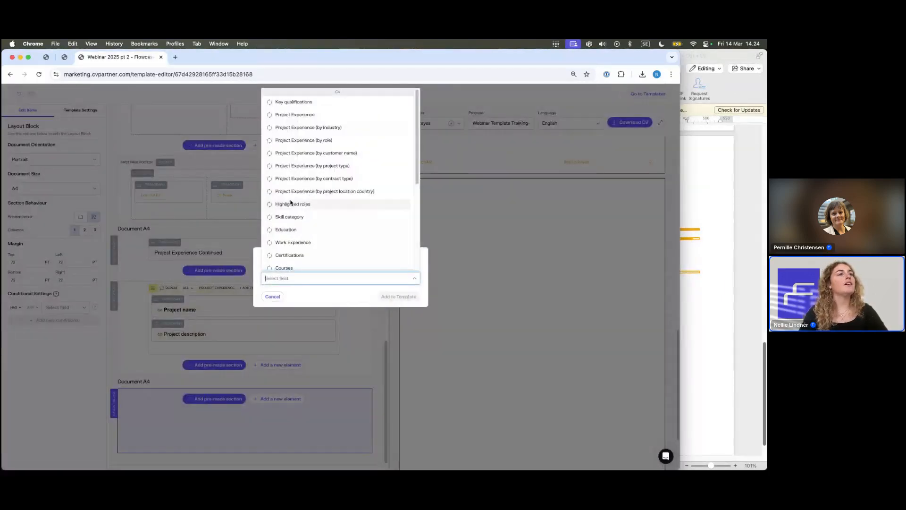
pyautogui.click(291, 215)
pyautogui.click(399, 297)
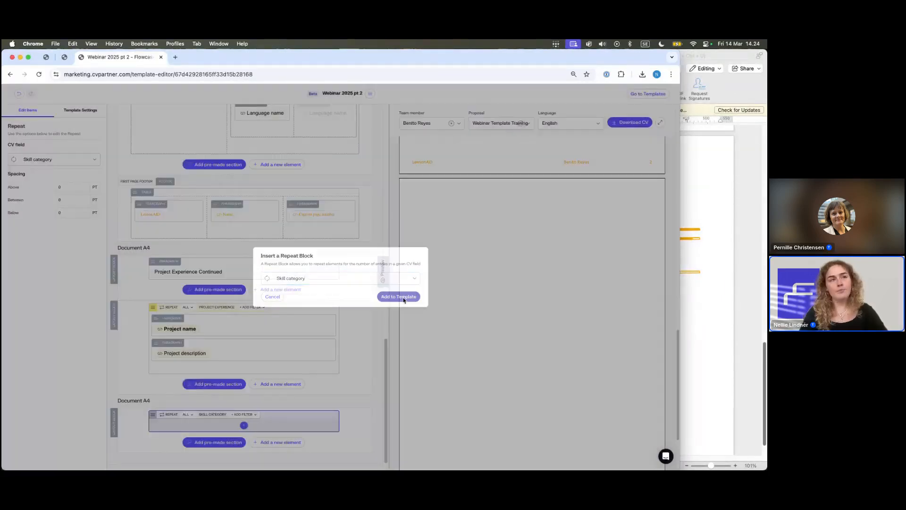
# Step: Insert dynamic text with the CV field Name inside the Skill category block
pyautogui.click(245, 425)
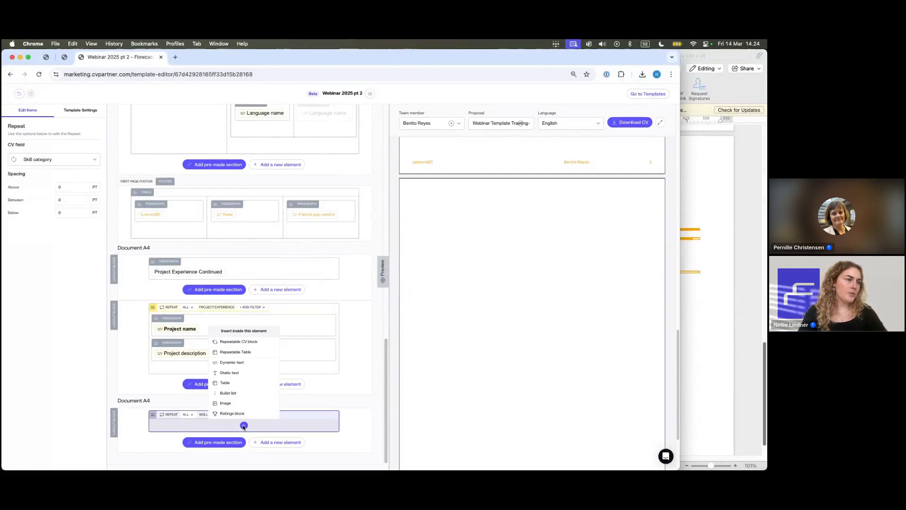
pyautogui.click(220, 361)
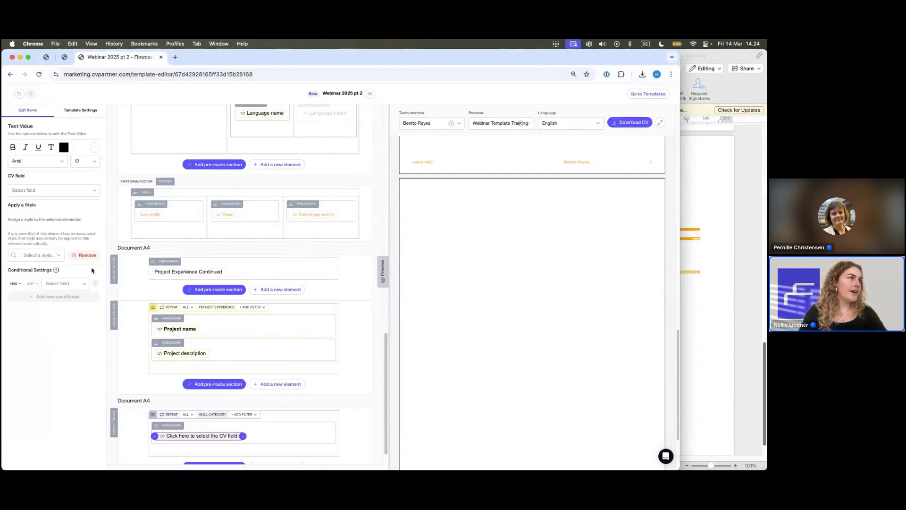
pyautogui.click(56, 190)
pyautogui.click(53, 216)
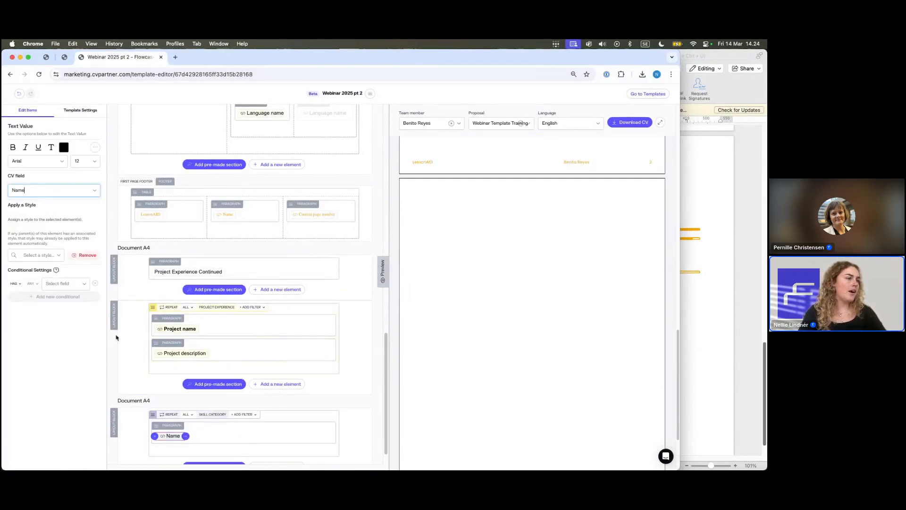
# Step: Set the paragraph spacing below the Skill category Name paragraph to 10 pt
pyautogui.click(237, 435)
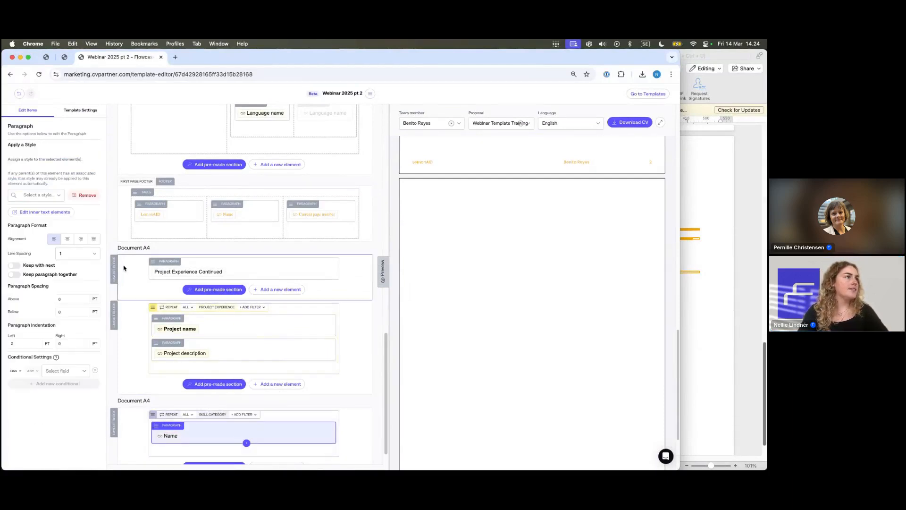
pyautogui.click(60, 195)
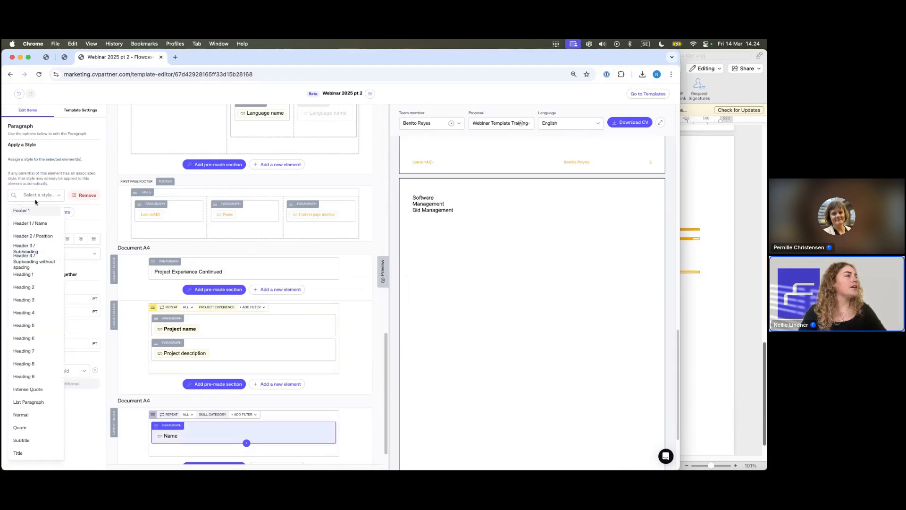
pyautogui.click(59, 196)
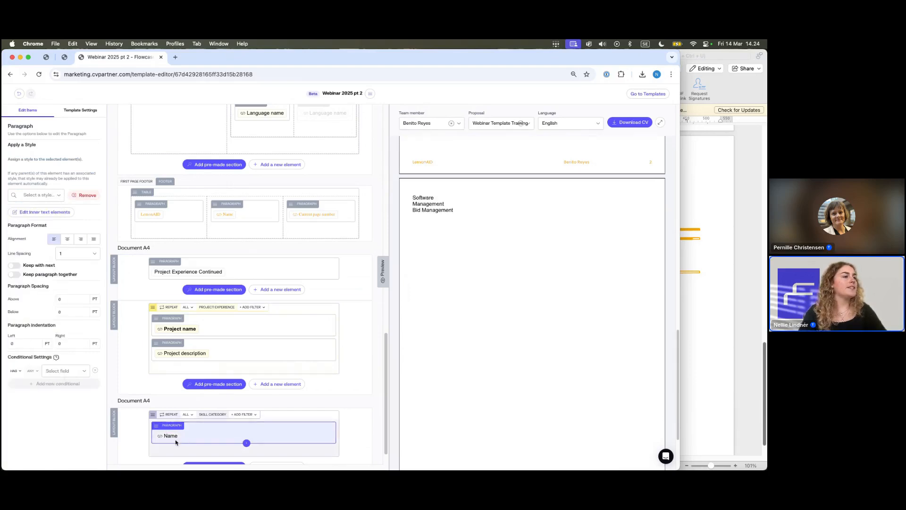
pyautogui.scroll(-1, 189, 442)
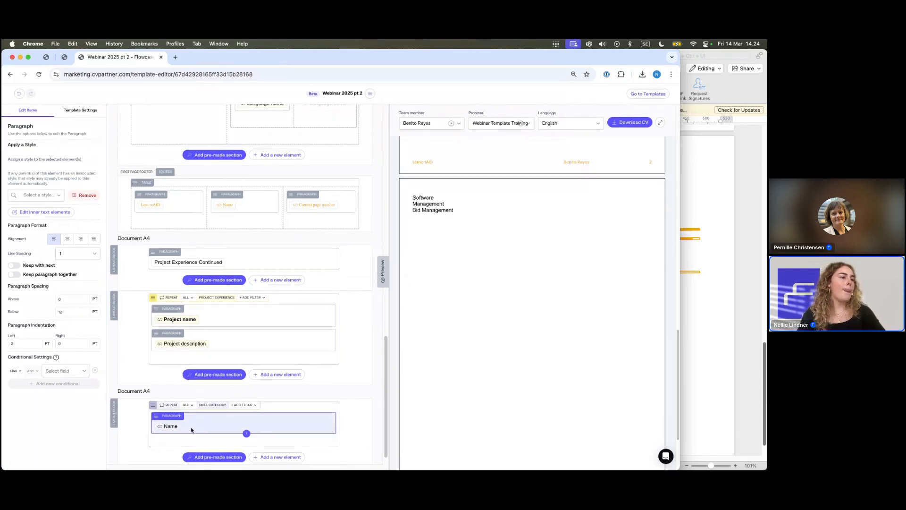
# Step: Start a ratings block after the Skill category Name paragraph and choose the Progress Bar type
pyautogui.scroll(-2, 156, 378)
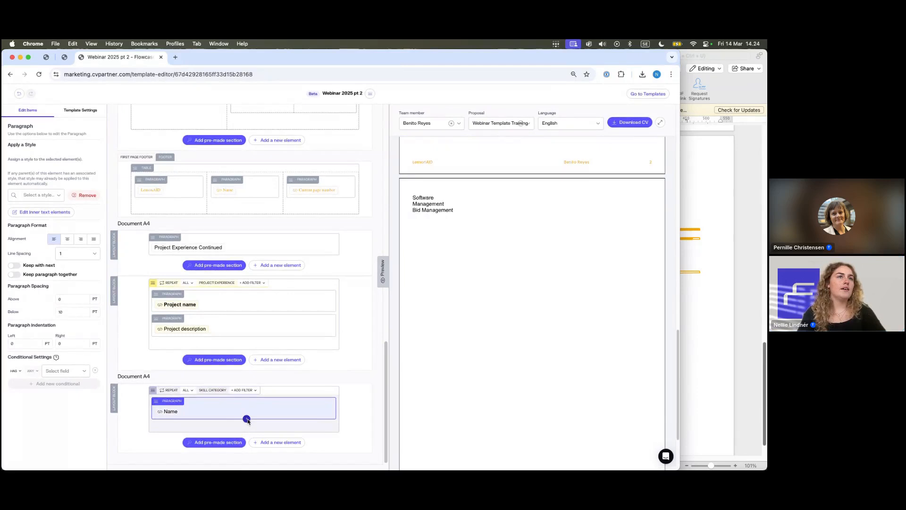
pyautogui.click(246, 419)
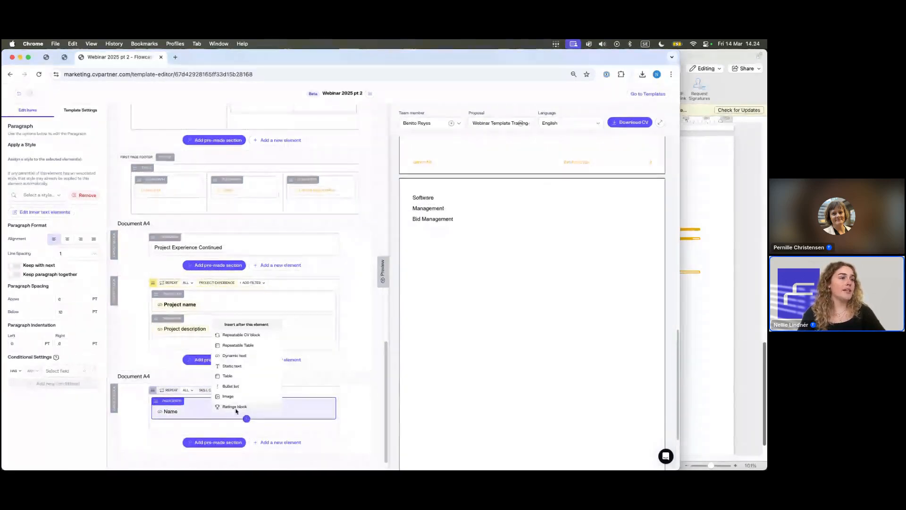
pyautogui.click(236, 409)
pyautogui.click(317, 279)
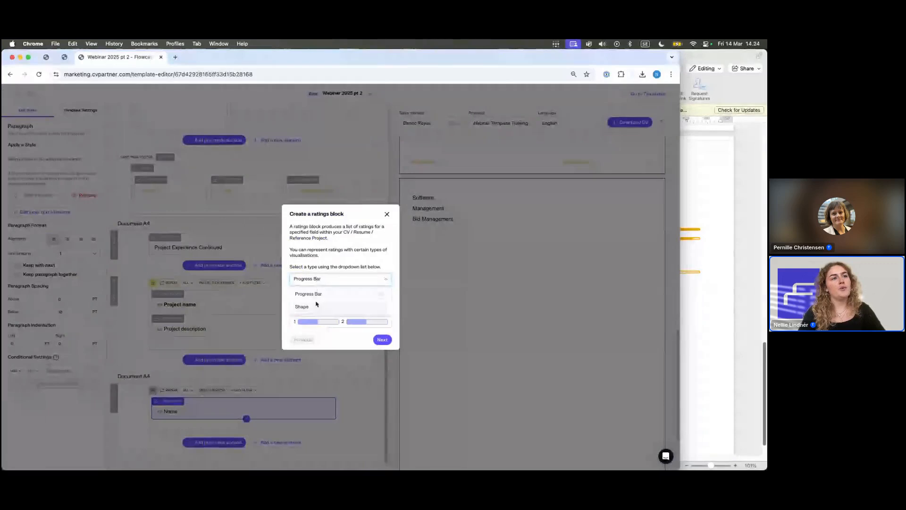
pyautogui.click(314, 294)
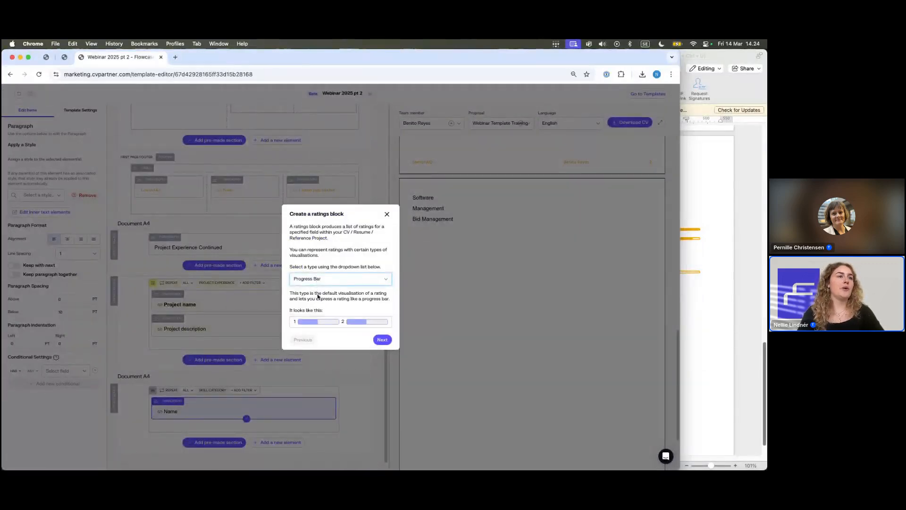
pyautogui.click(382, 339)
# Step: Insert the ratings block for the Skills list with Skill name as the label and Proficiency level as the rating value
pyautogui.click(327, 283)
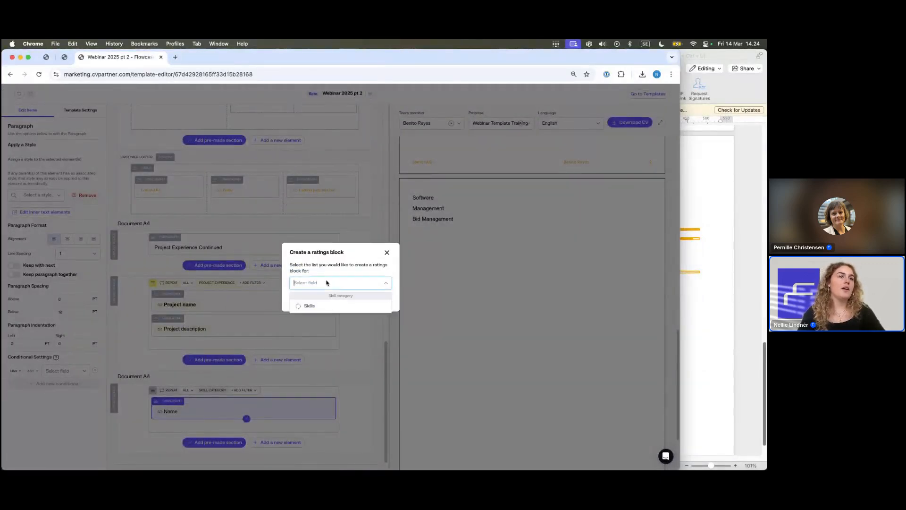
pyautogui.click(325, 306)
pyautogui.click(333, 286)
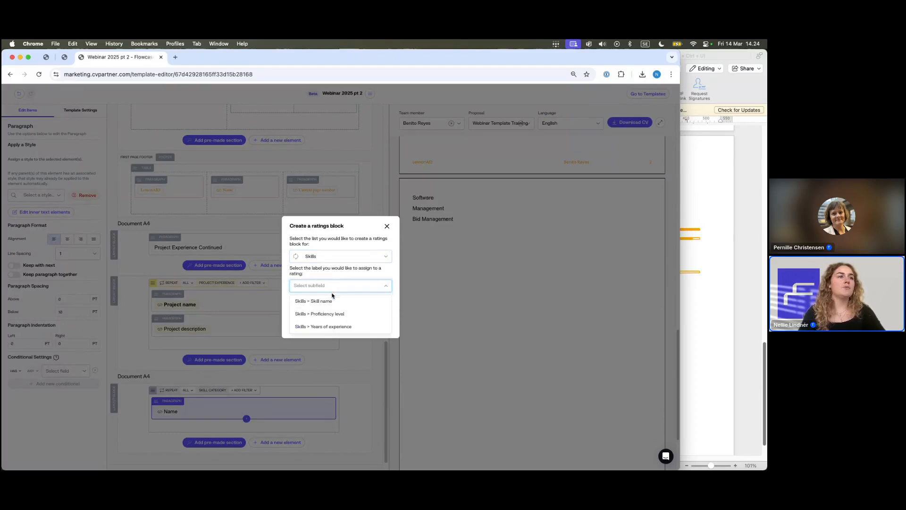
pyautogui.click(331, 301)
pyautogui.click(332, 310)
pyautogui.click(335, 324)
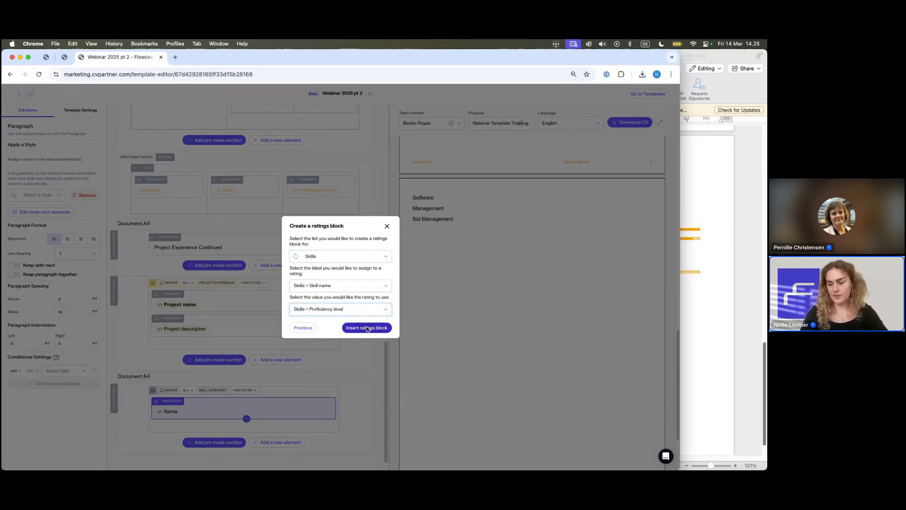
pyautogui.click(367, 328)
pyautogui.scroll(-2, 296, 380)
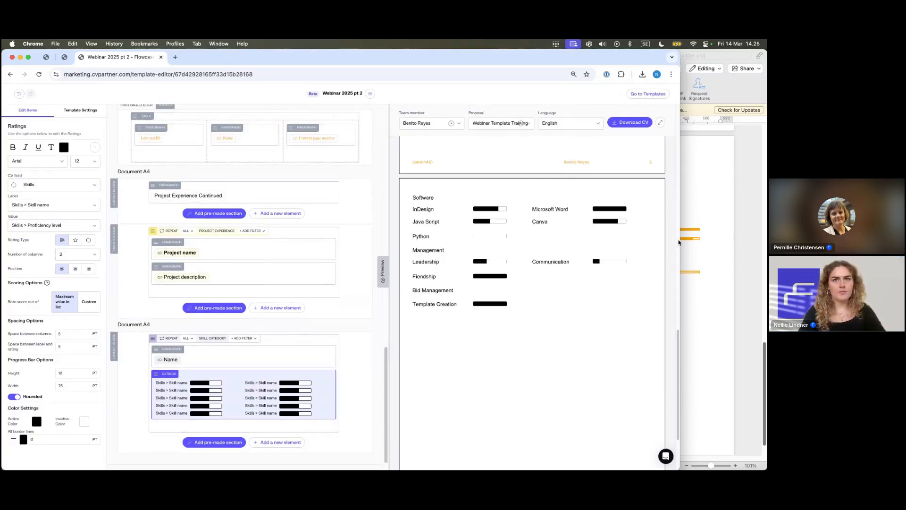
# Step: Widen the browser window and set the ratings block's active color to the template's orange
pyautogui.moveTo(680, 241); pyautogui.dragTo(737, 238)
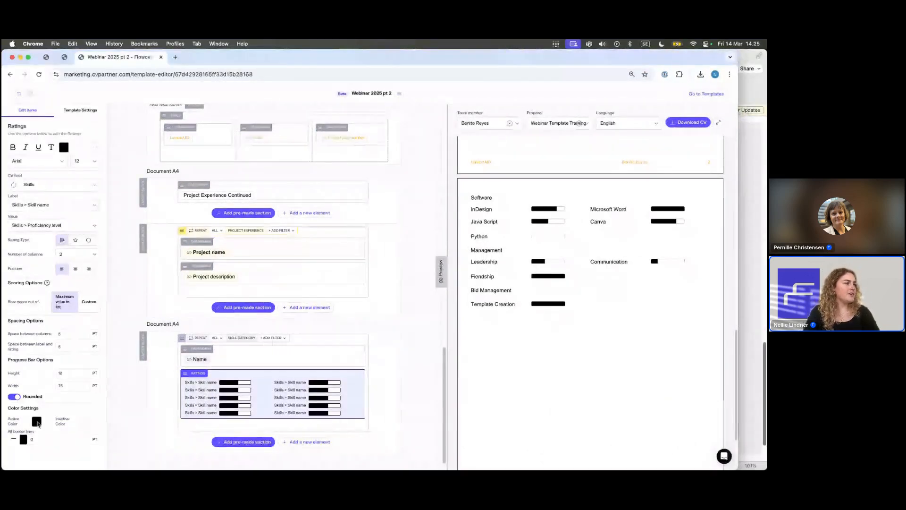
pyautogui.click(37, 422)
pyautogui.click(42, 394)
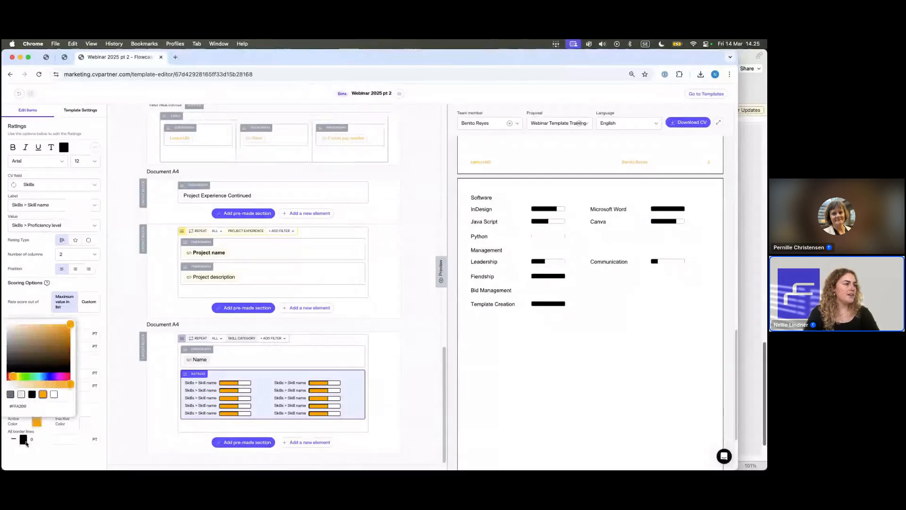
# Step: Give the progress bars an orange border of 1.5 pt on all sides and set their height to 5 pt
pyautogui.click(24, 441)
pyautogui.click(22, 440)
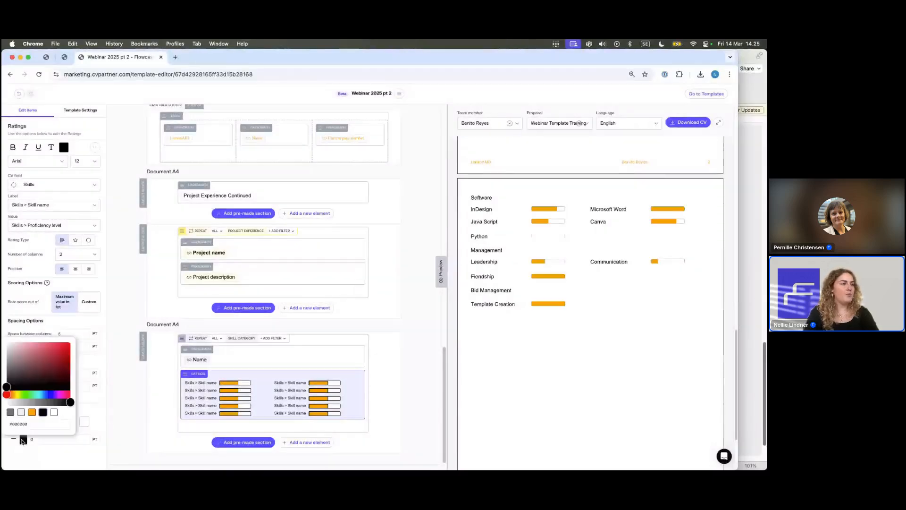
pyautogui.click(32, 412)
pyautogui.click(48, 442)
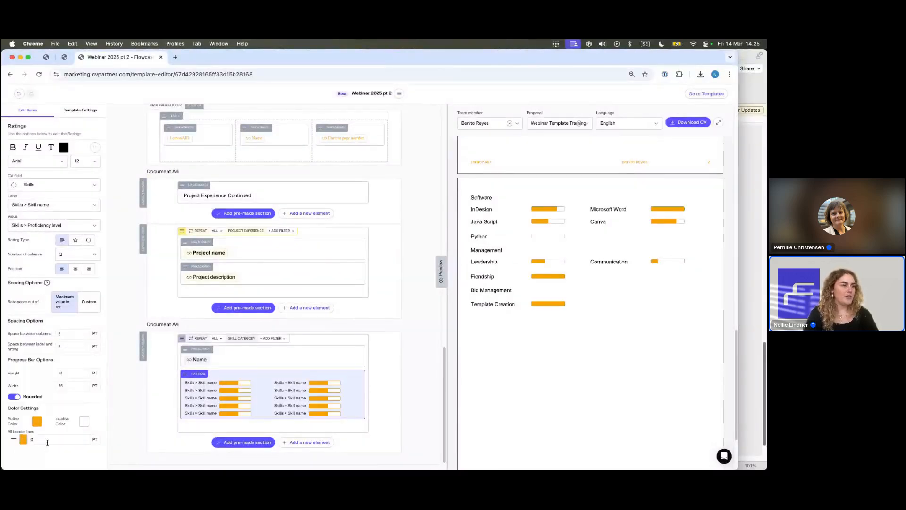
pyautogui.write('1.5')
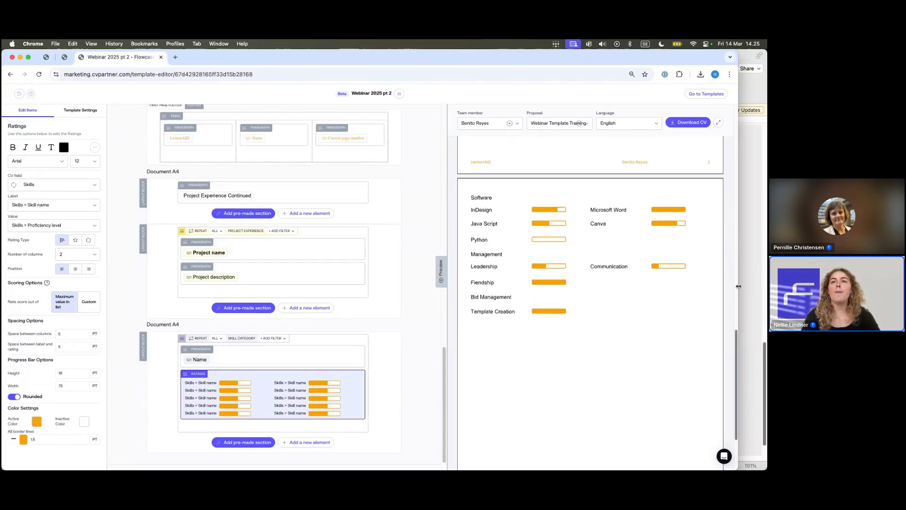
pyautogui.moveTo(736, 285); pyautogui.dragTo(766, 286)
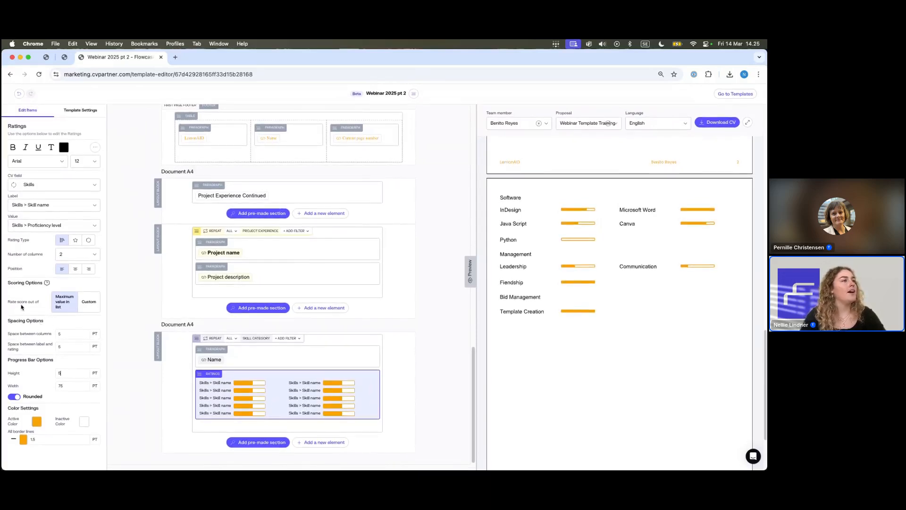
# Step: Try the star and circle rating types on the ratings block and return it to Progress Bar
pyautogui.click(76, 240)
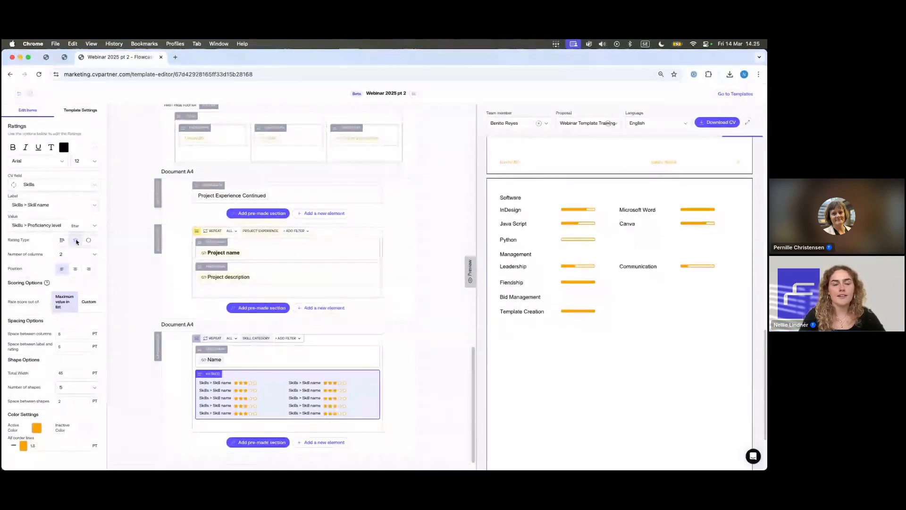
pyautogui.click(87, 241)
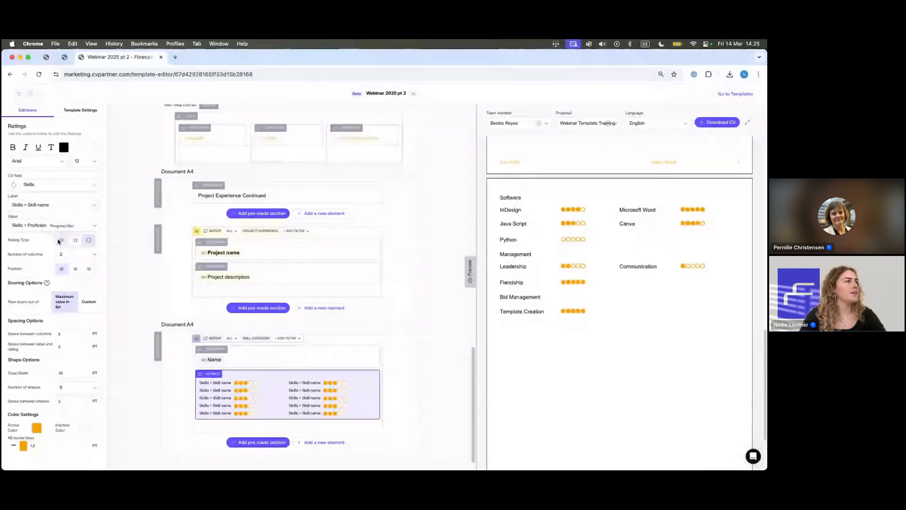
pyautogui.click(60, 240)
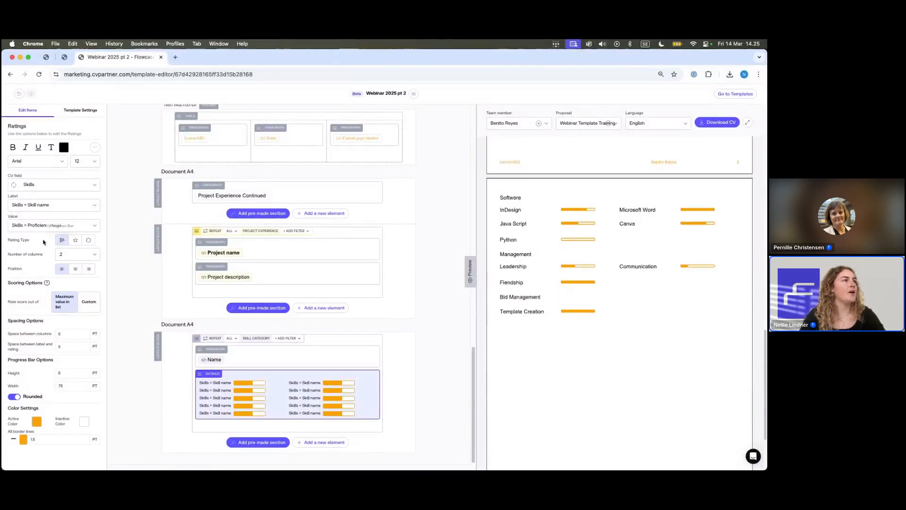
# Step: Set the ratings block's text to Poppins Regular at size 9
pyautogui.click(62, 163)
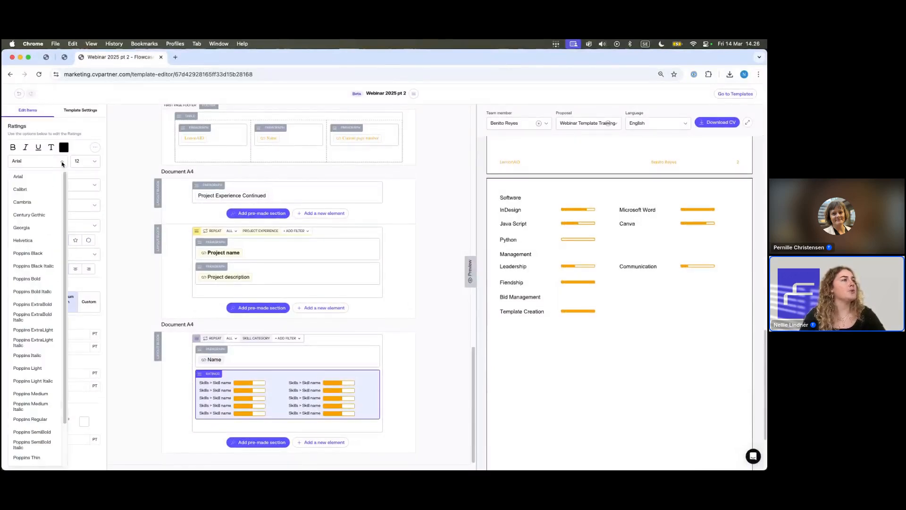
pyautogui.scroll(-3, 48, 358)
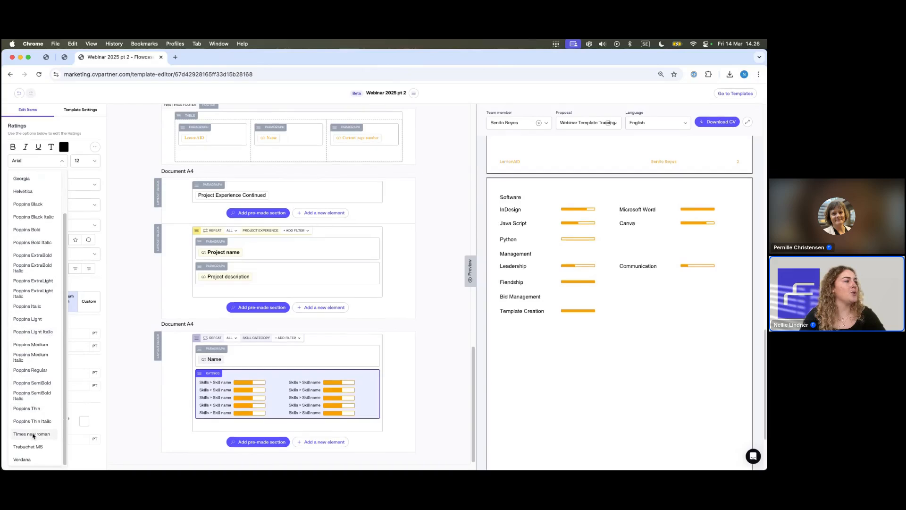
pyautogui.click(30, 370)
pyautogui.click(96, 161)
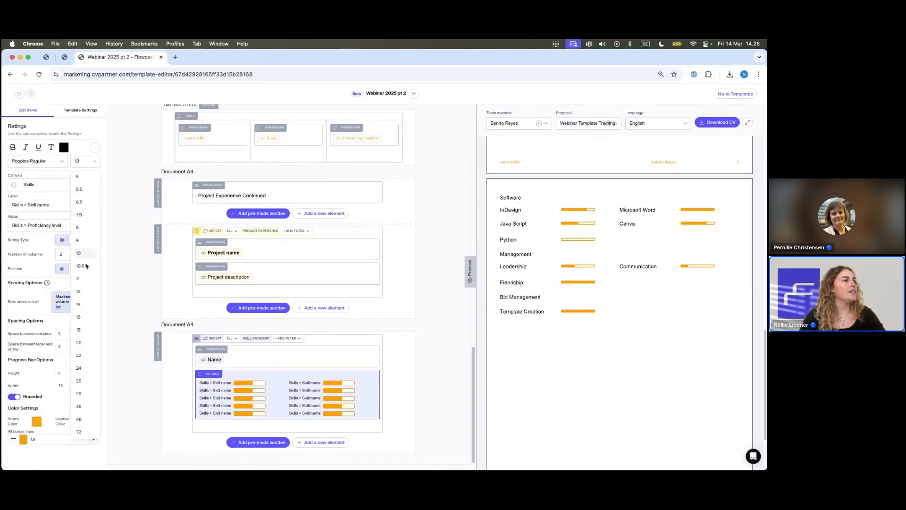
pyautogui.click(85, 241)
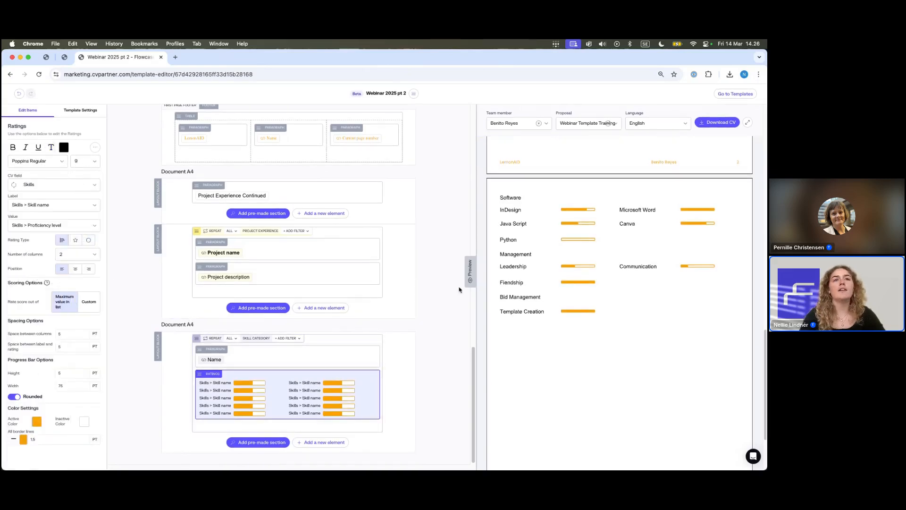
# Step: Make the skill category Name field above the ratings block dark green and bold
pyautogui.click(204, 361)
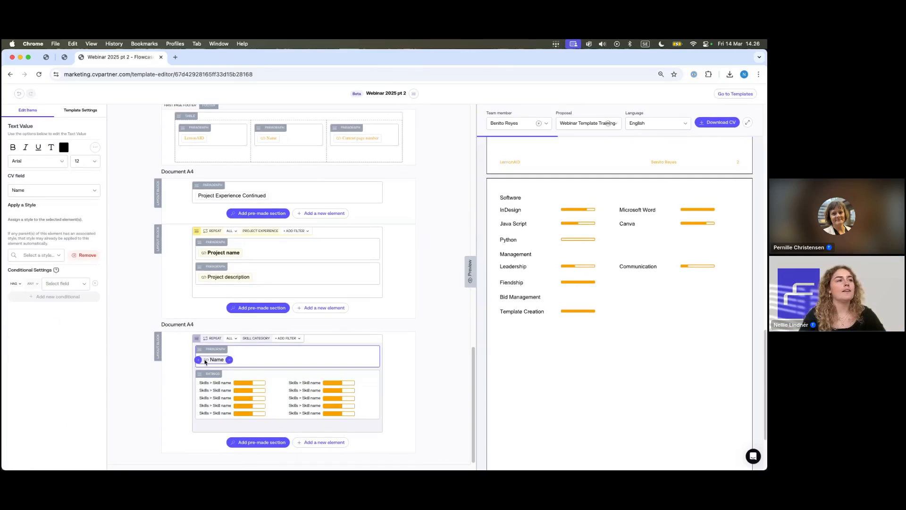
pyautogui.click(63, 148)
pyautogui.moveTo(54, 214); pyautogui.dragTo(107, 188)
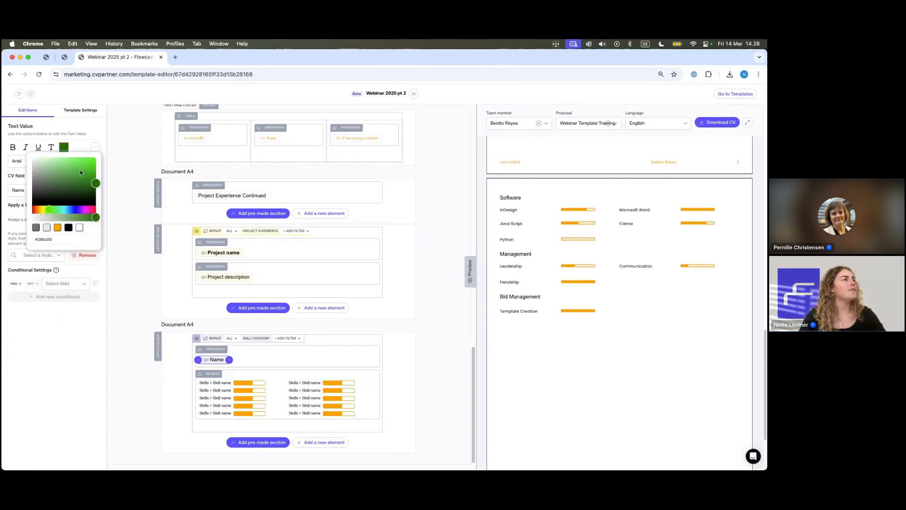
pyautogui.click(14, 147)
# Step: Set the category Name field to Poppins SemiBold at size 9 and widen the preview pane to check the skills page
pyautogui.click(19, 161)
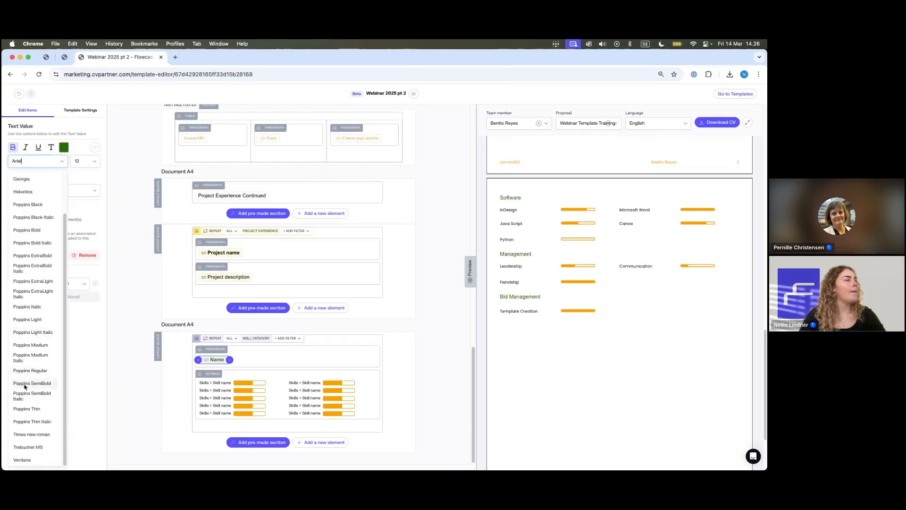
pyautogui.click(32, 416)
pyautogui.click(85, 162)
pyautogui.click(79, 243)
pyautogui.moveTo(470, 273); pyautogui.dragTo(437, 272)
pyautogui.scroll(-4, 509, 344)
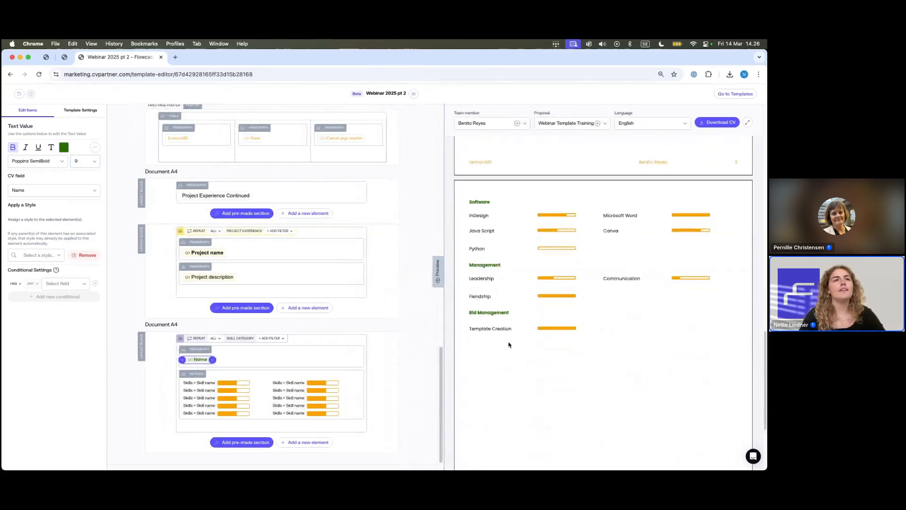